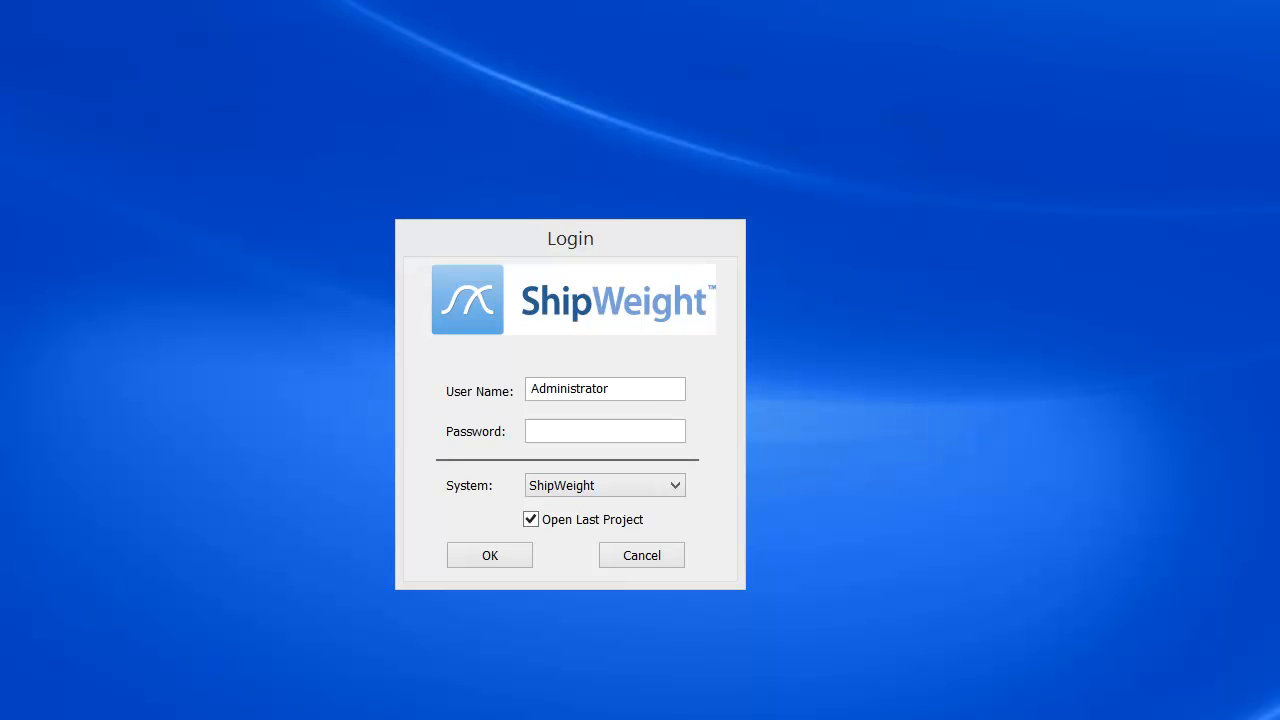
# - Log in as Administrator with the admin password and open the last project, Demo P-3000 Rev-2
pyautogui.click(565, 436)
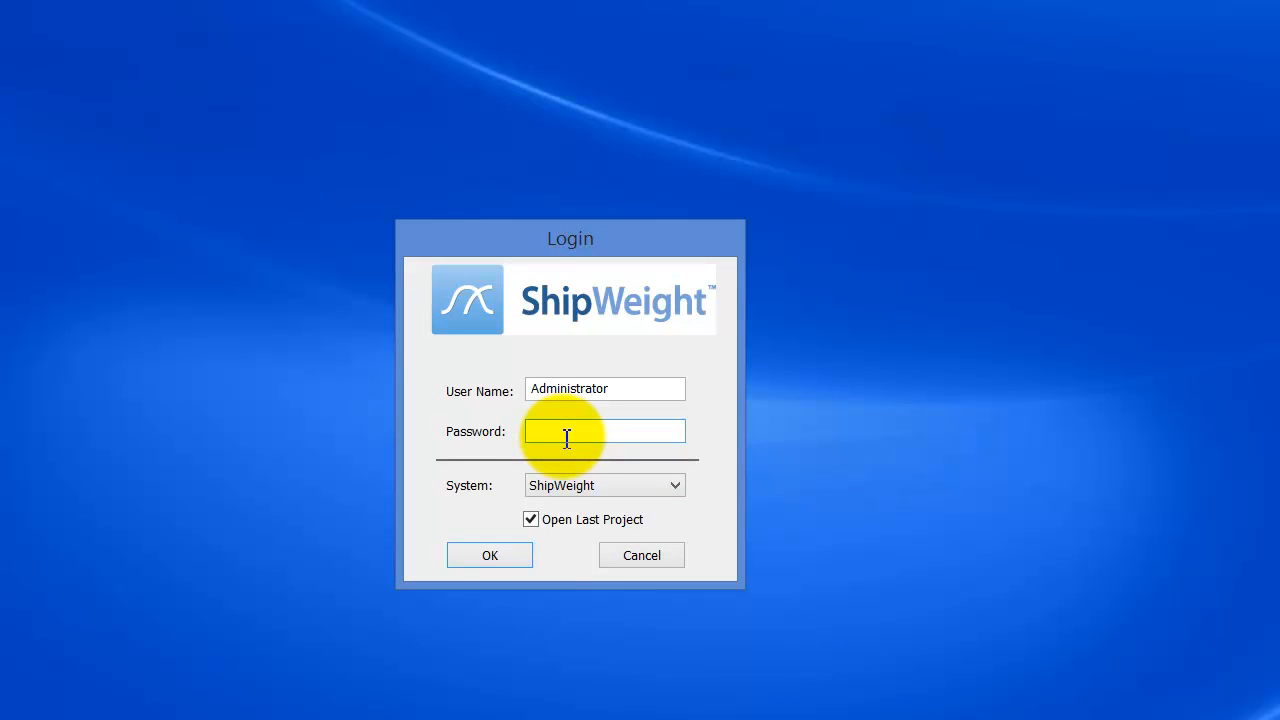
pyautogui.write('•••••')
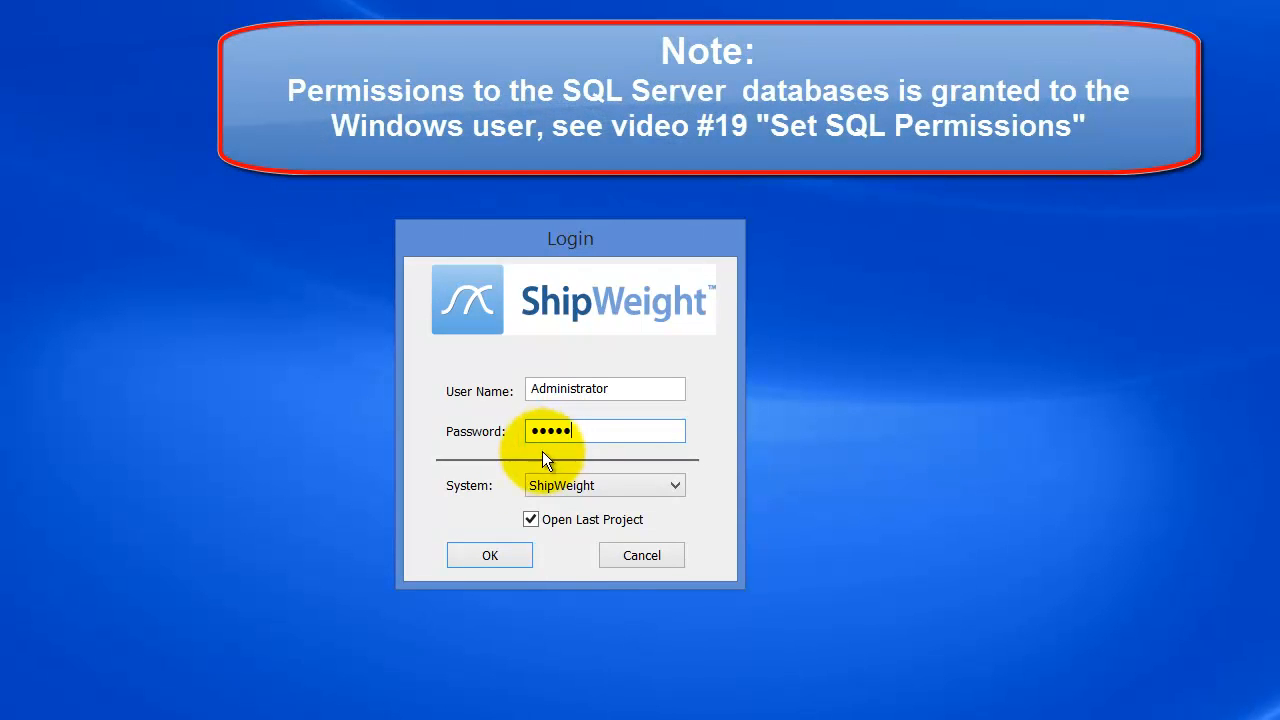
pyautogui.click(490, 556)
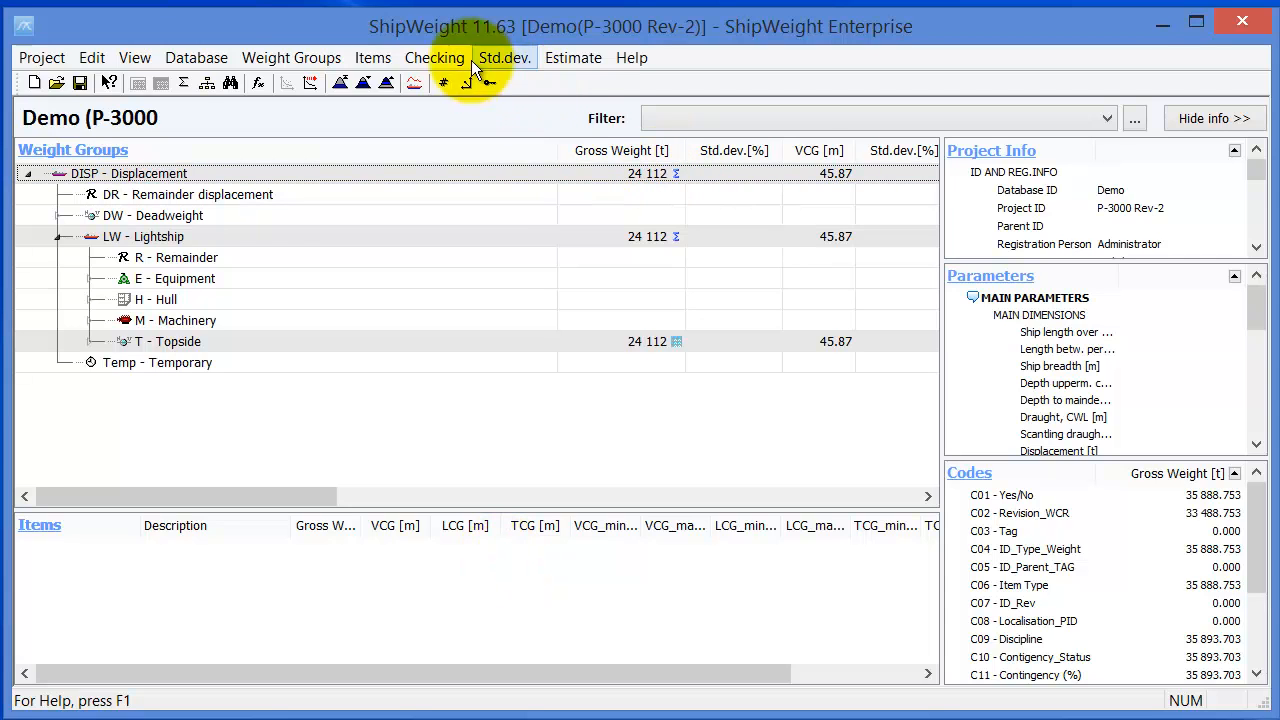
# - Reposition the main window and choose Project > Permissions > Administration
pyautogui.moveTo(296, 33); pyautogui.dragTo(791, 171)
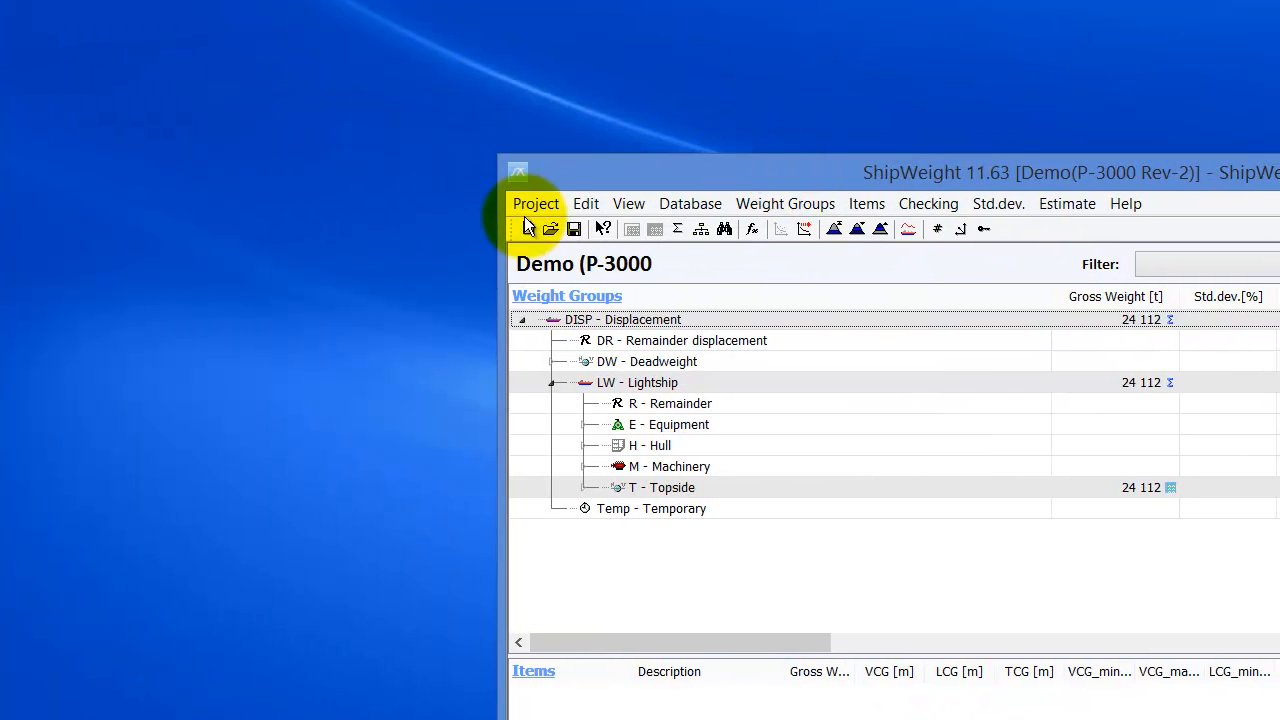
pyautogui.click(536, 203)
pyautogui.moveTo(575, 172); pyautogui.dragTo(580, 68)
pyautogui.click(530, 88)
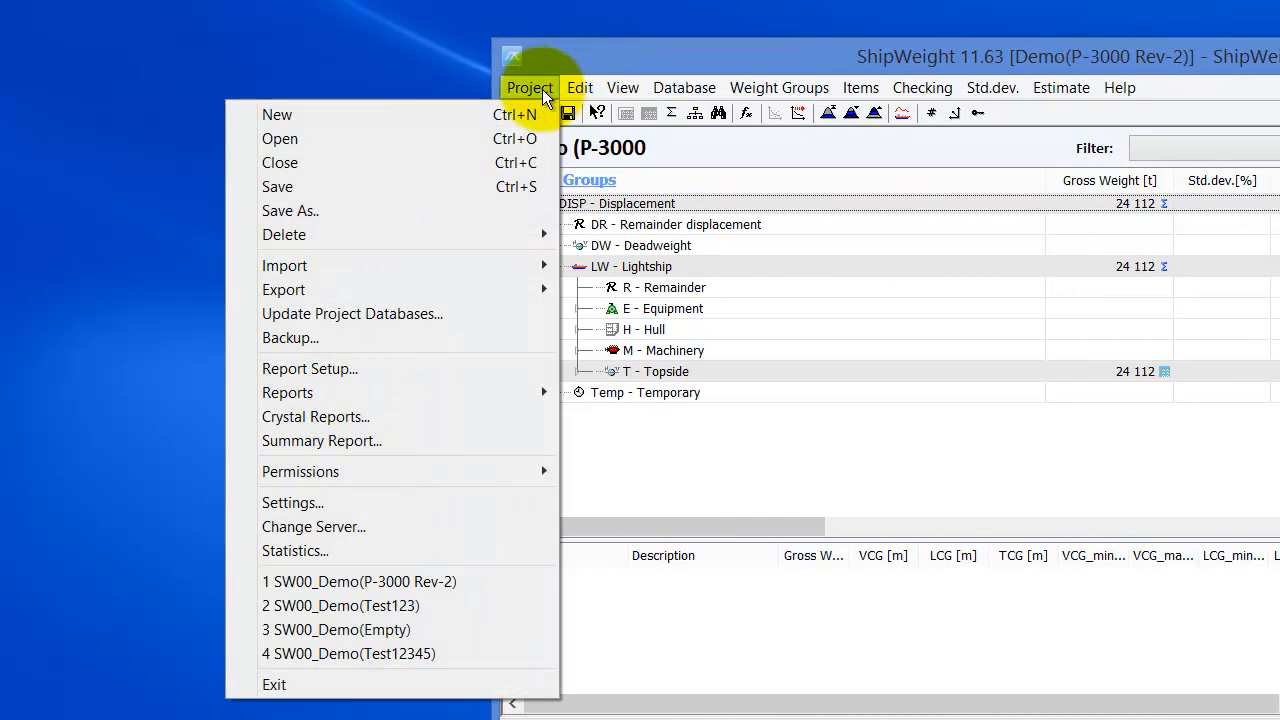
pyautogui.moveTo(505, 472)
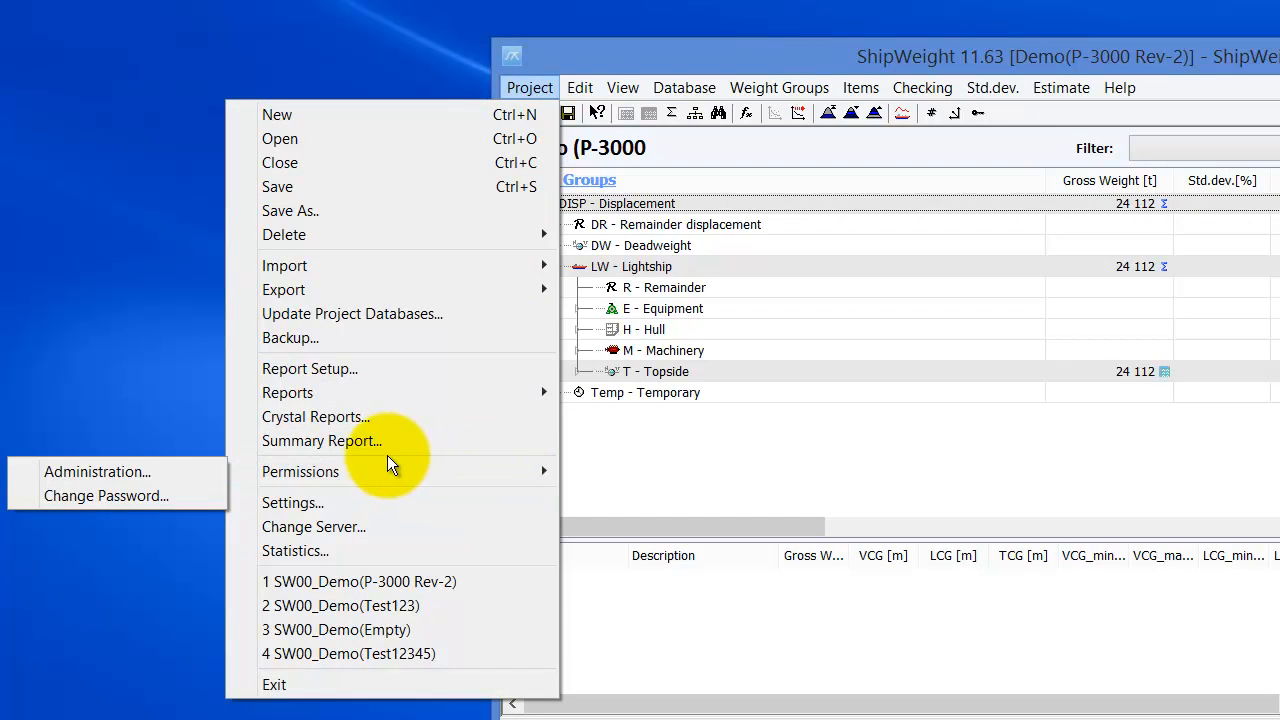
pyautogui.moveTo(277, 466)
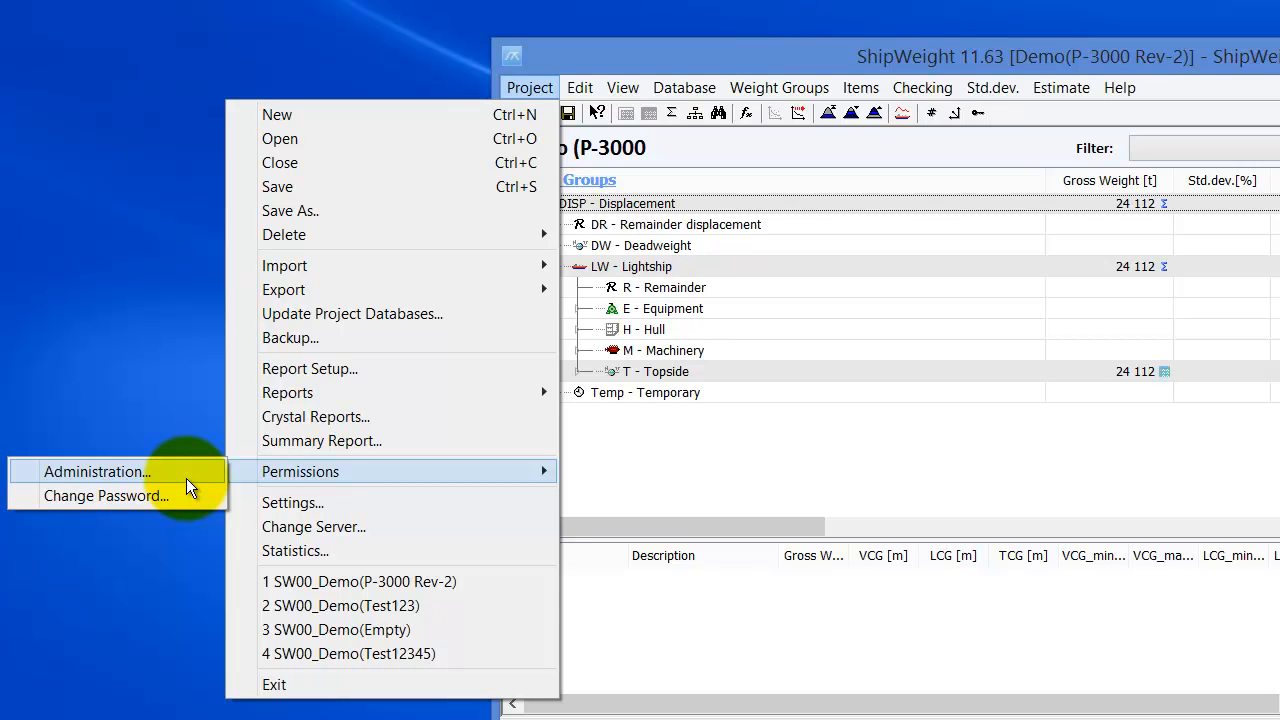
pyautogui.click(97, 471)
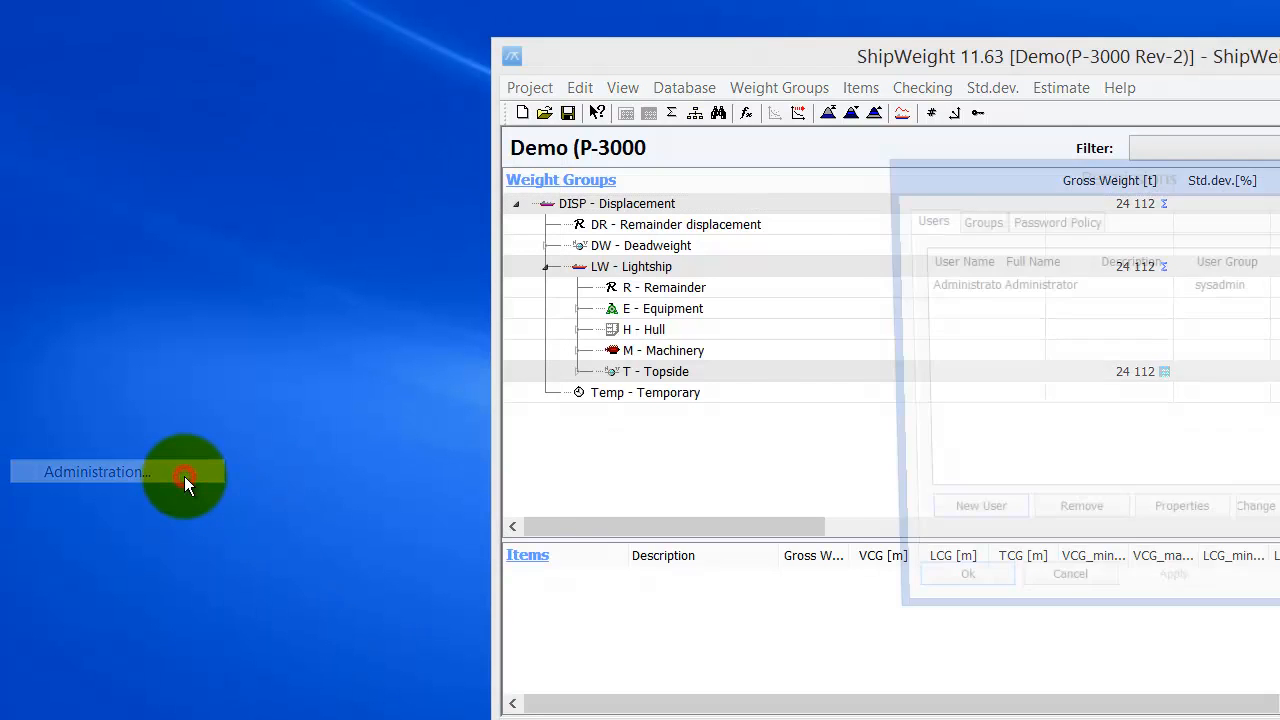
# - Move the Permissions dialog left and widen the User Name column to show Administrator fully
pyautogui.moveTo(975, 177); pyautogui.dragTo(399, 107)
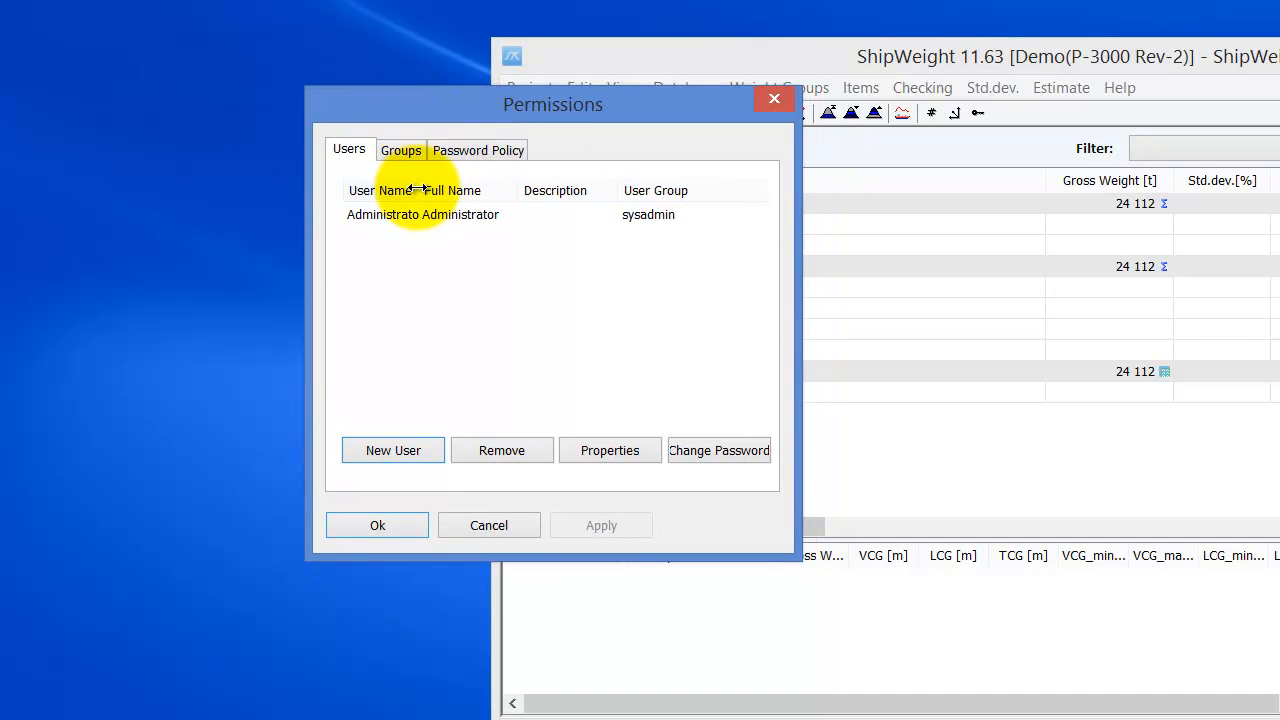
pyautogui.moveTo(421, 190); pyautogui.dragTo(443, 176)
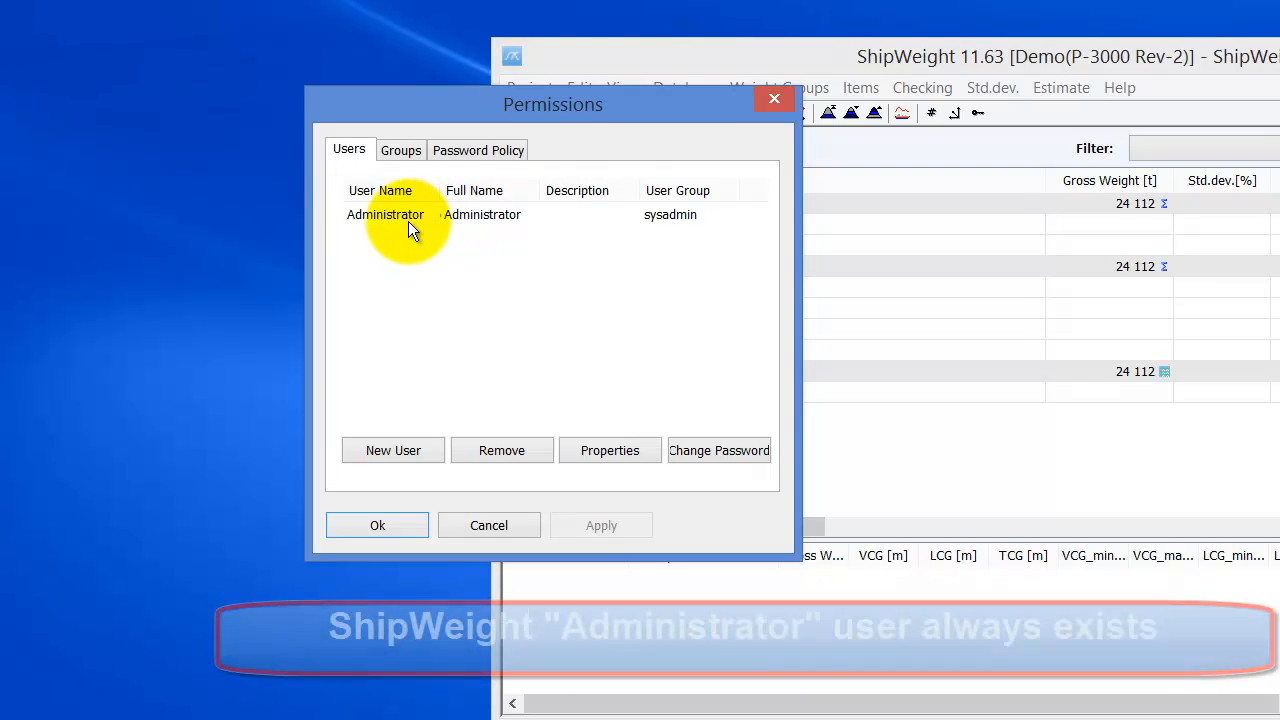
pyautogui.click(391, 214)
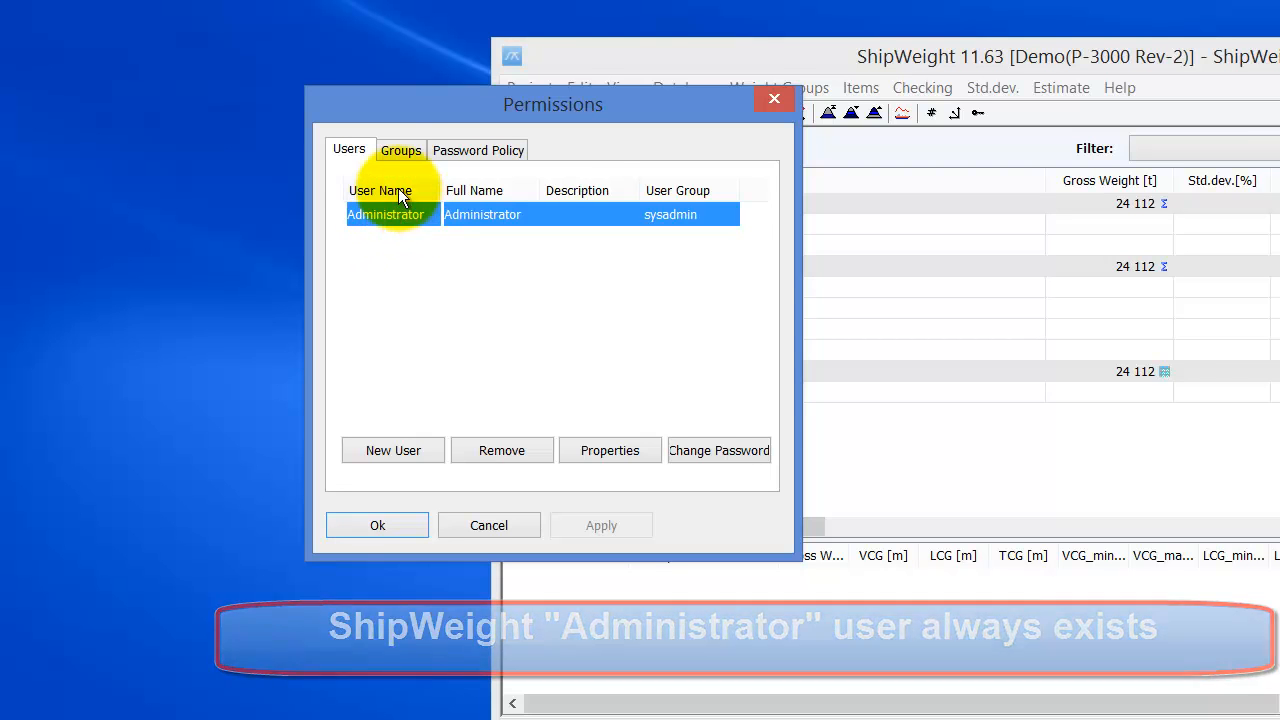
# - Review the sysadmin group on the Groups tab, then return to the Users list
pyautogui.click(399, 151)
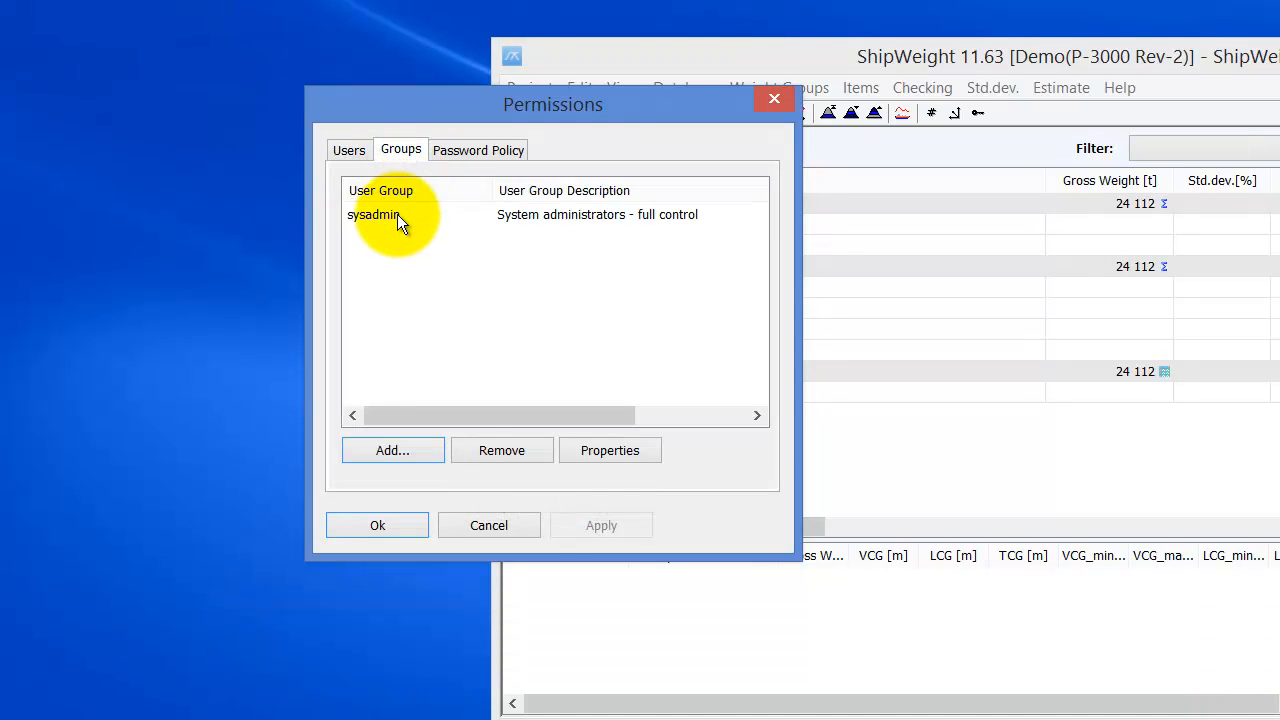
pyautogui.click(397, 214)
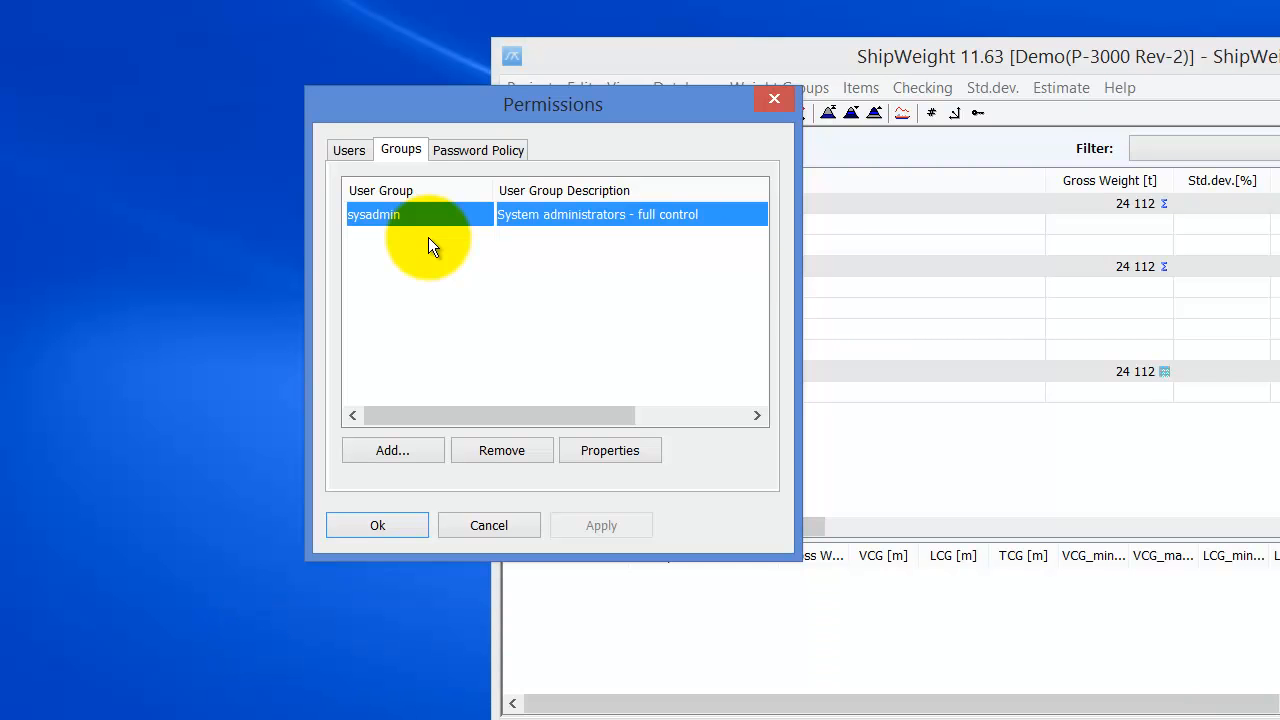
pyautogui.click(352, 155)
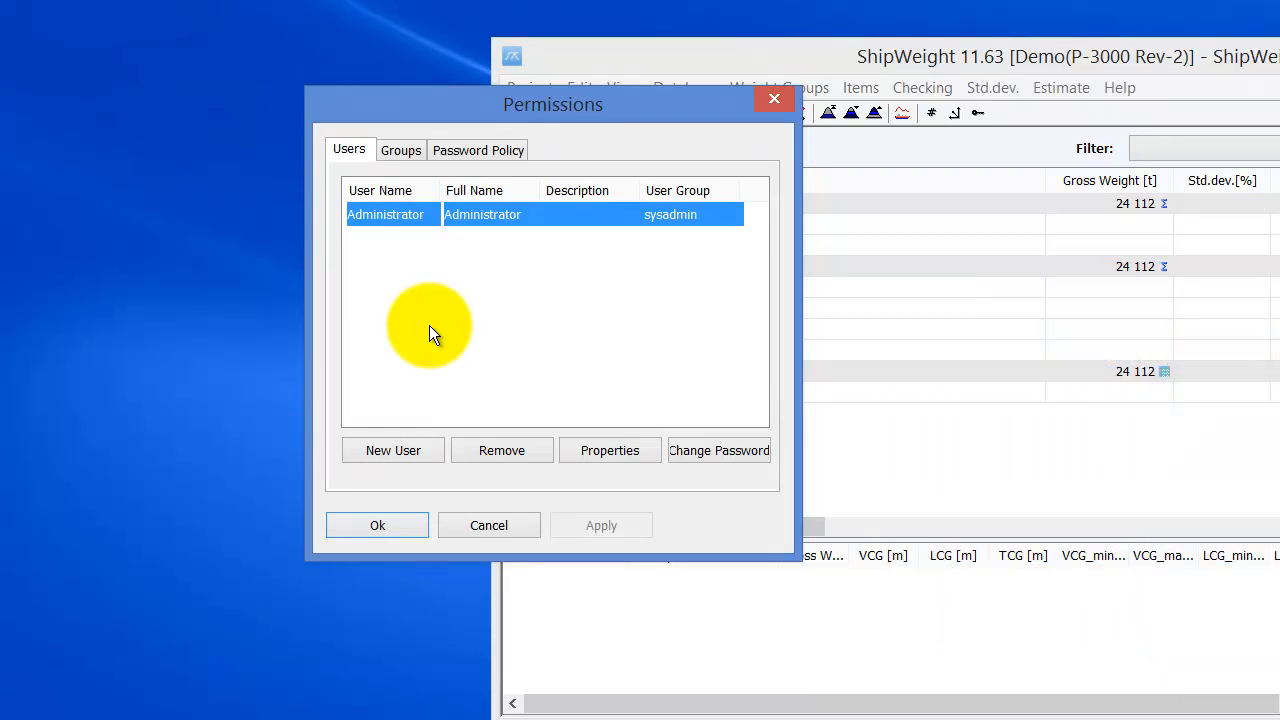
pyautogui.click(454, 149)
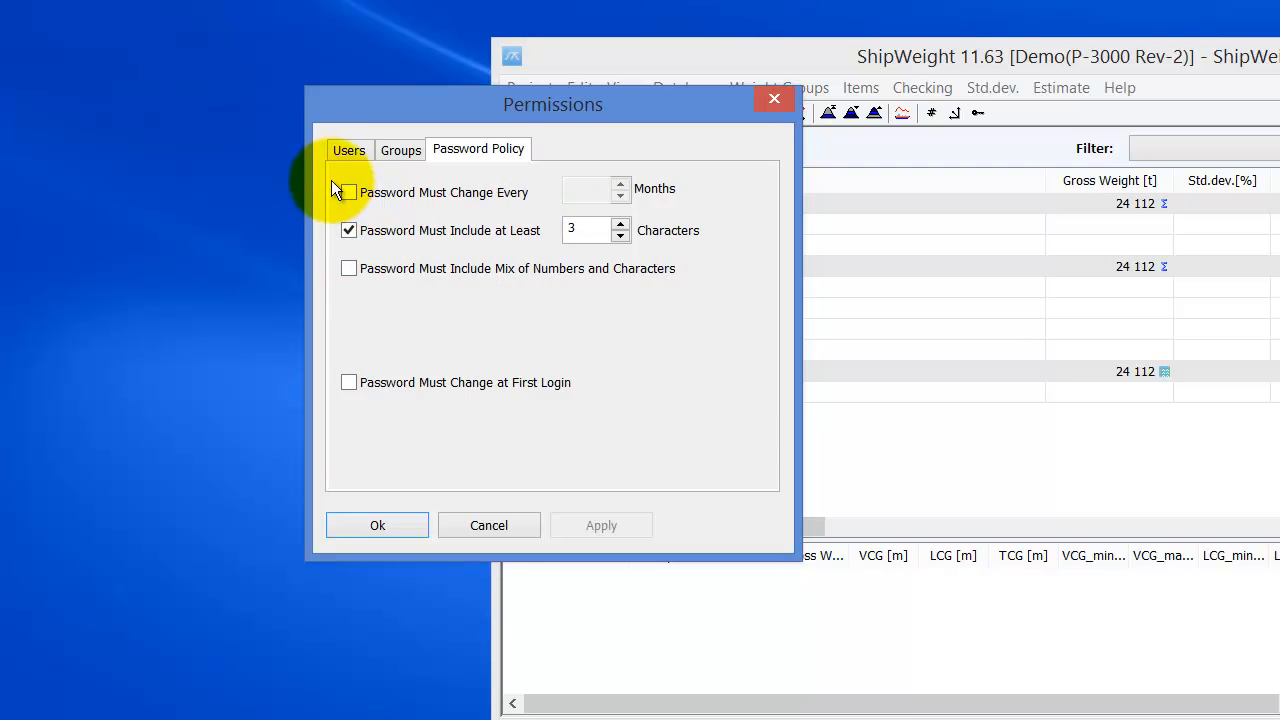
pyautogui.click(338, 148)
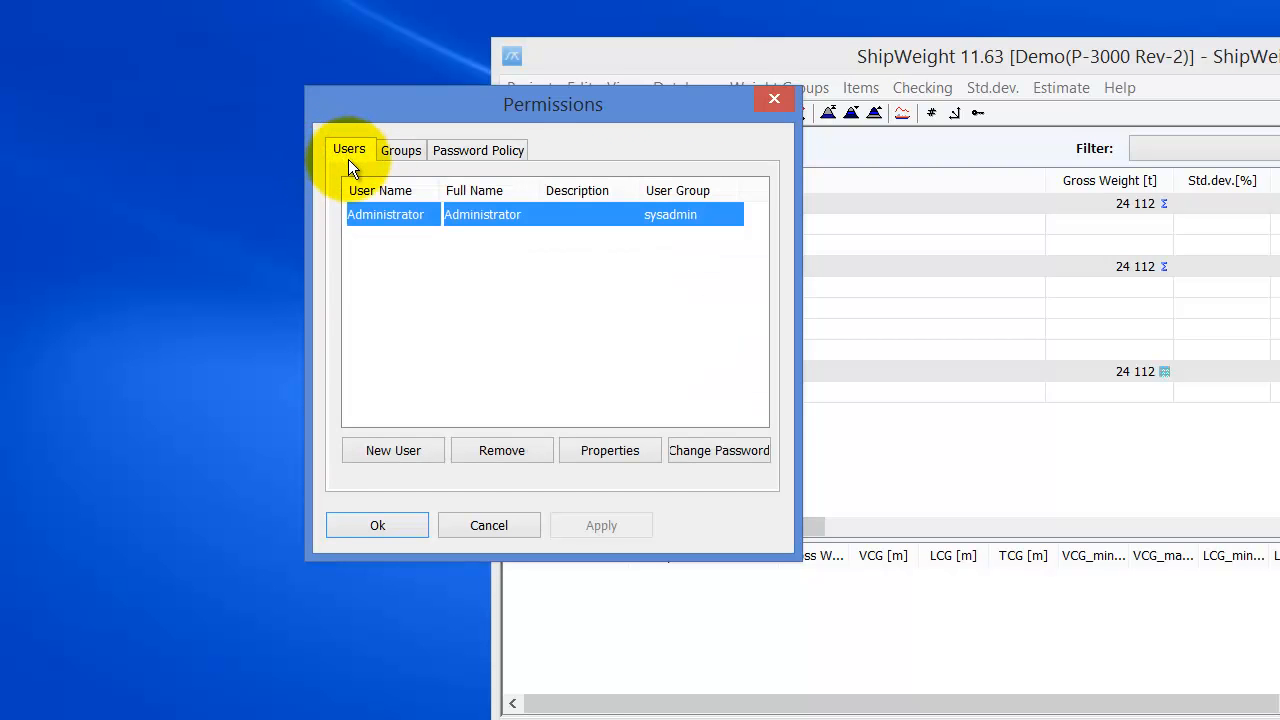
# - Create user Admin2, full name 'Additional admin account', in the sysadmin group
pyautogui.click(427, 452)
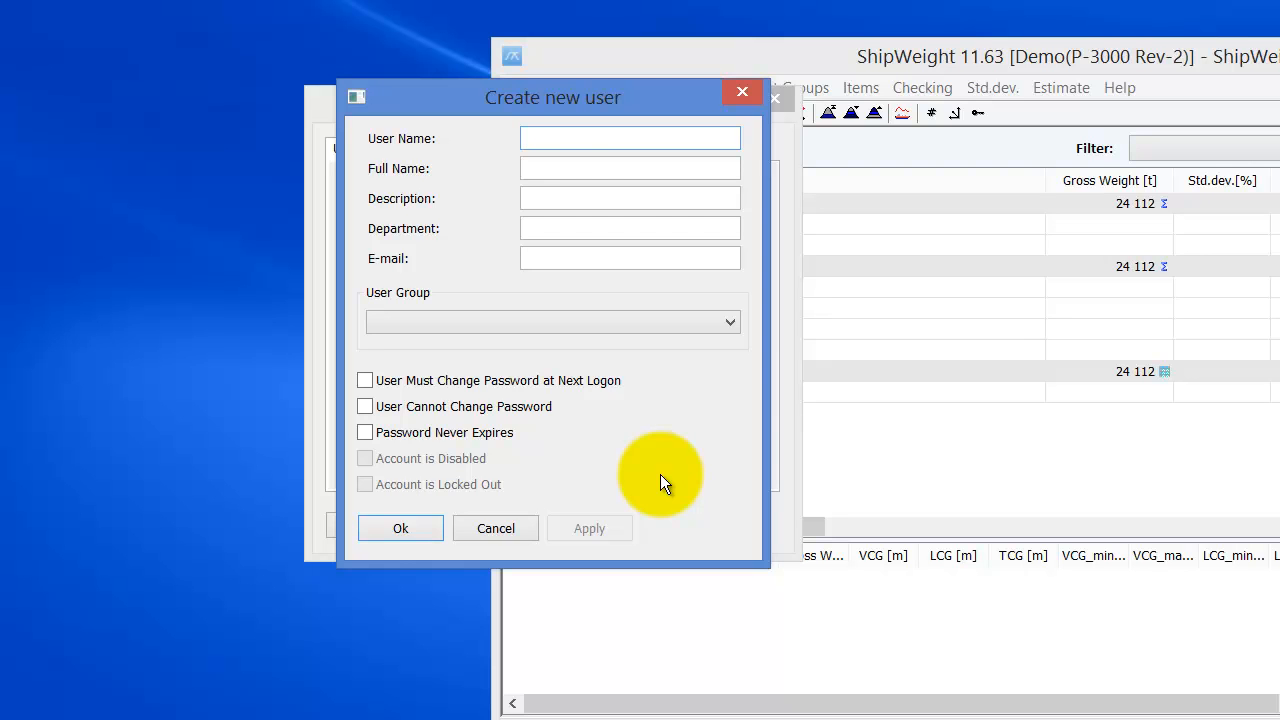
pyautogui.write('Admin')
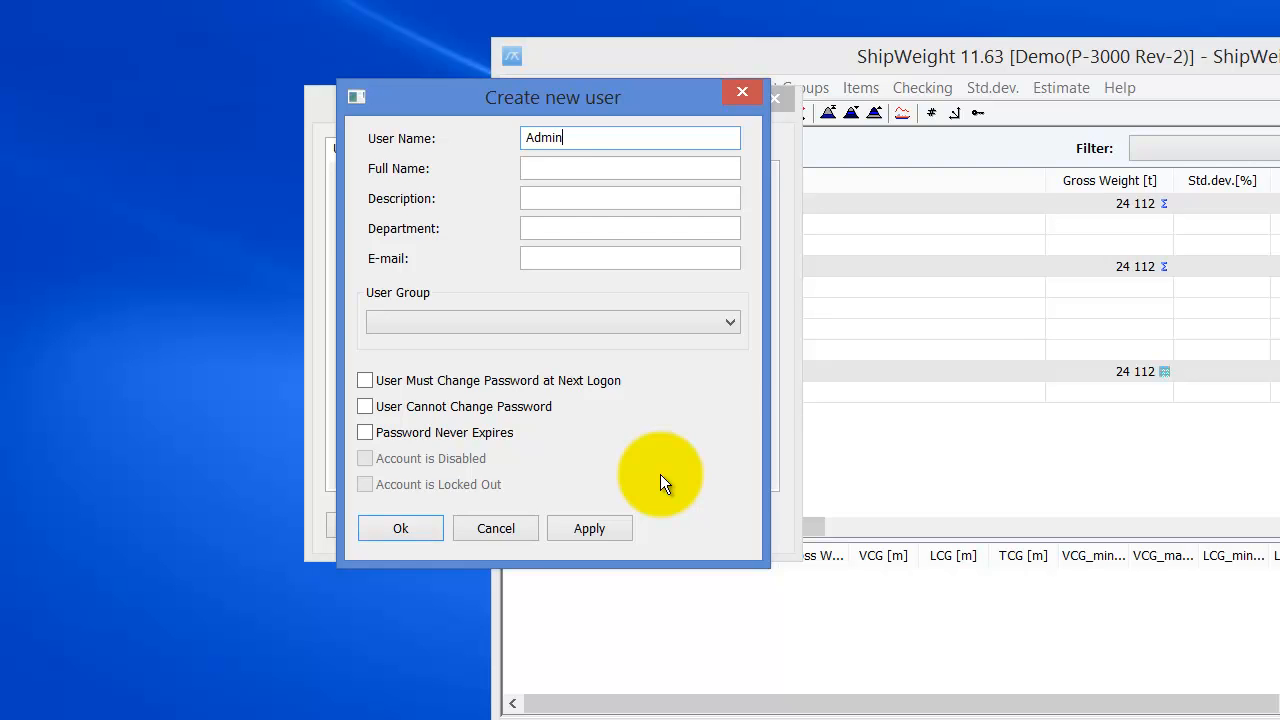
pyautogui.write('2')
pyautogui.press('Tab')
pyautogui.write('Ad')
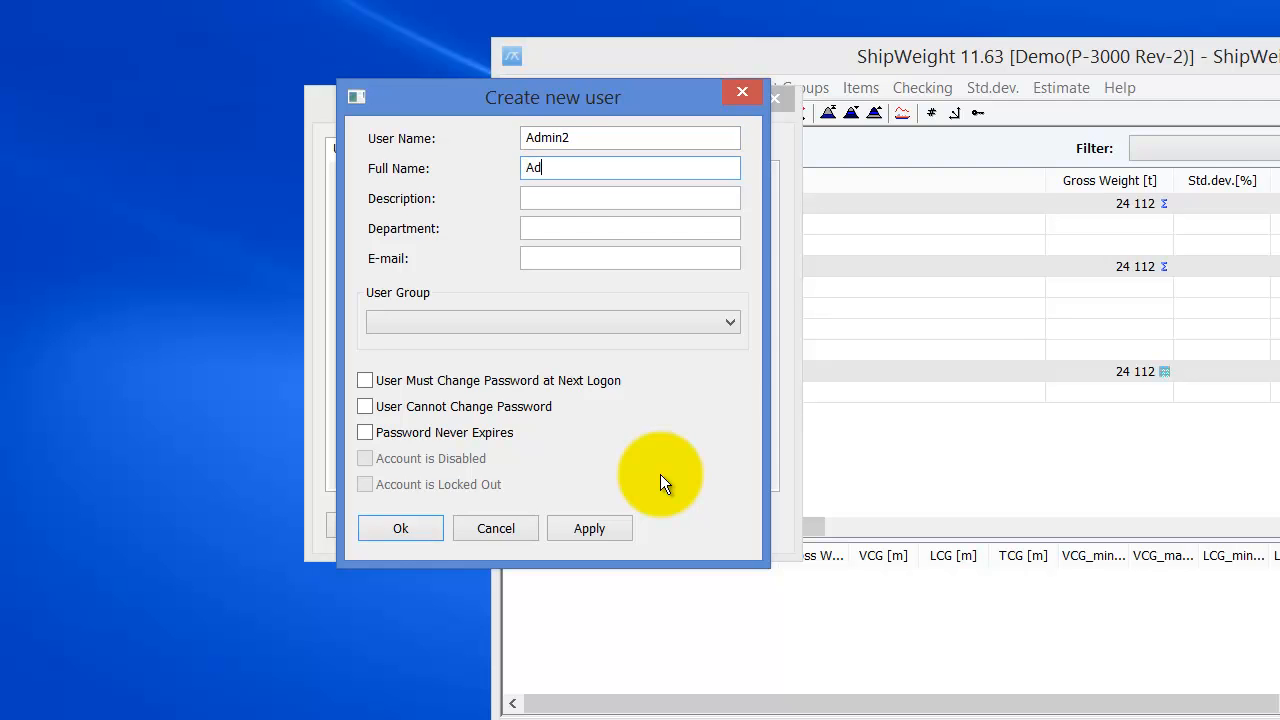
pyautogui.write('ditional admin account')
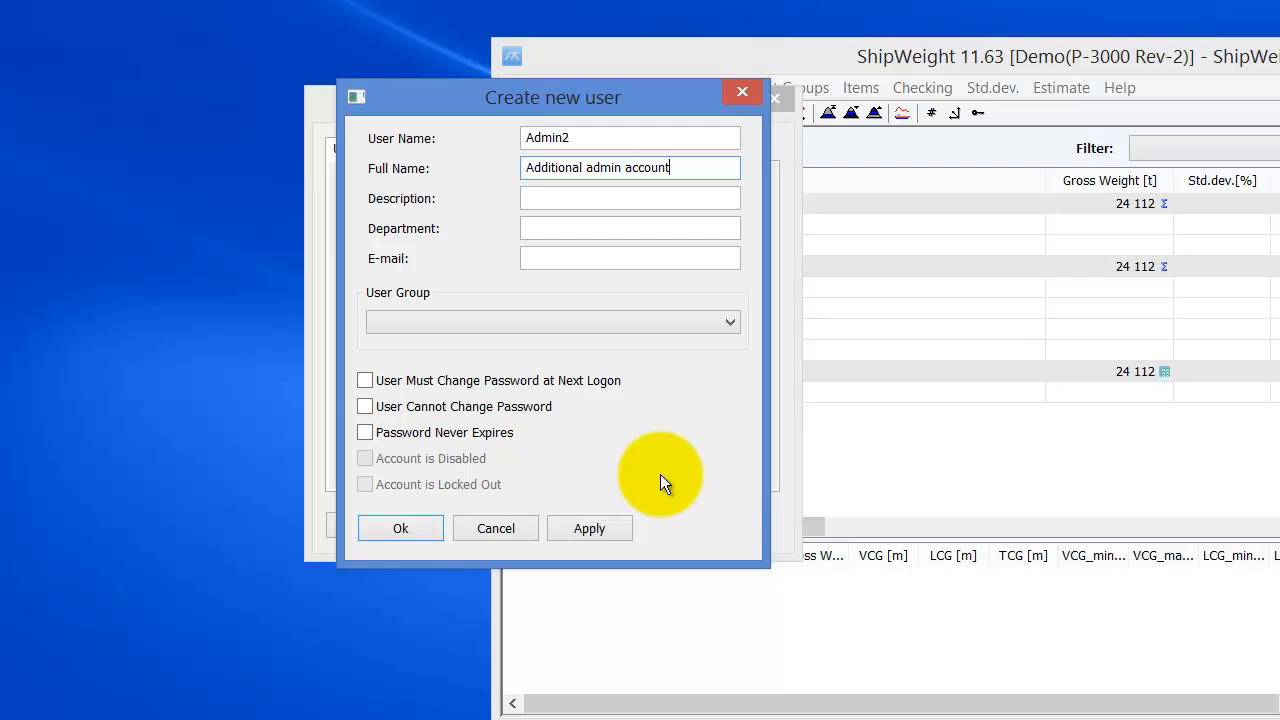
pyautogui.click(532, 199)
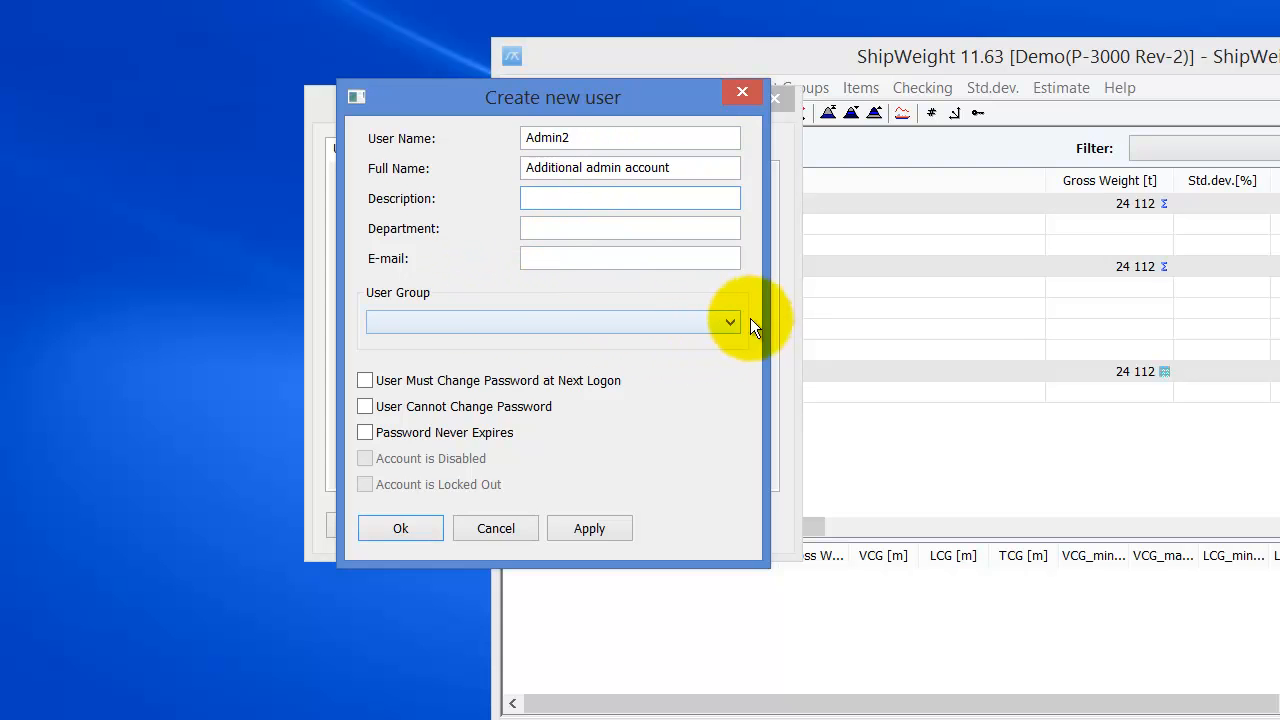
pyautogui.click(722, 326)
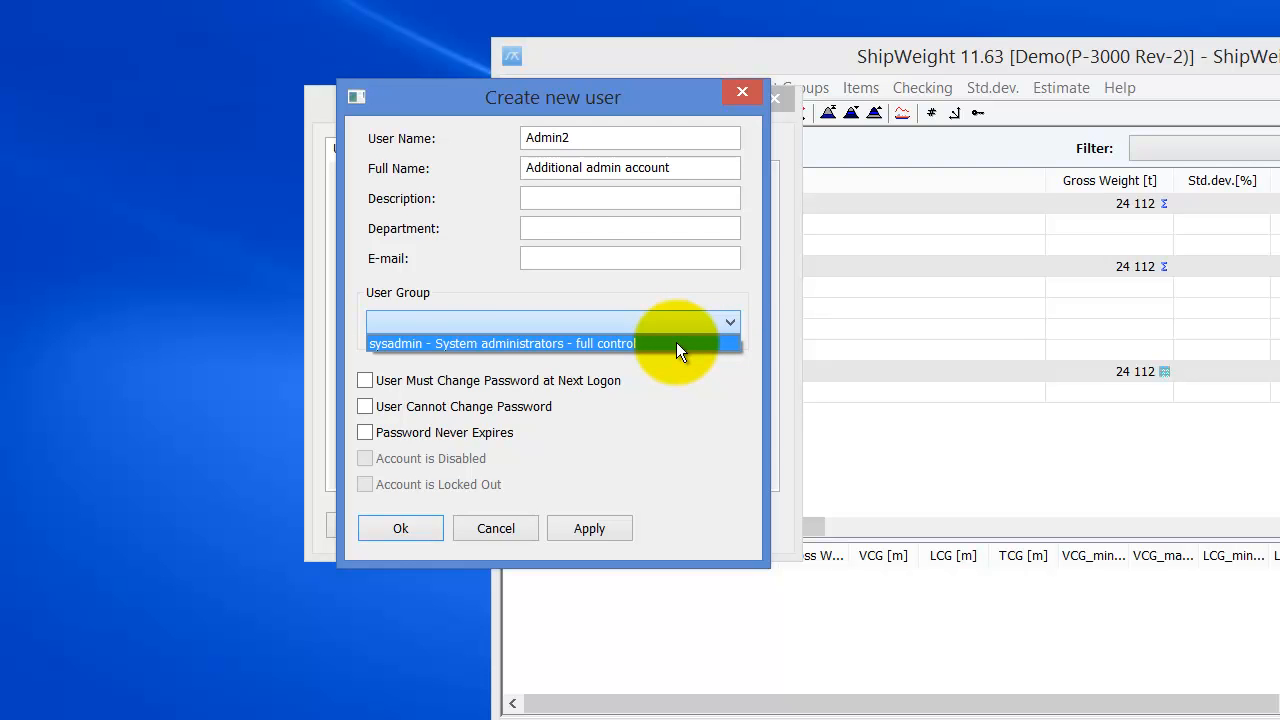
pyautogui.click(677, 344)
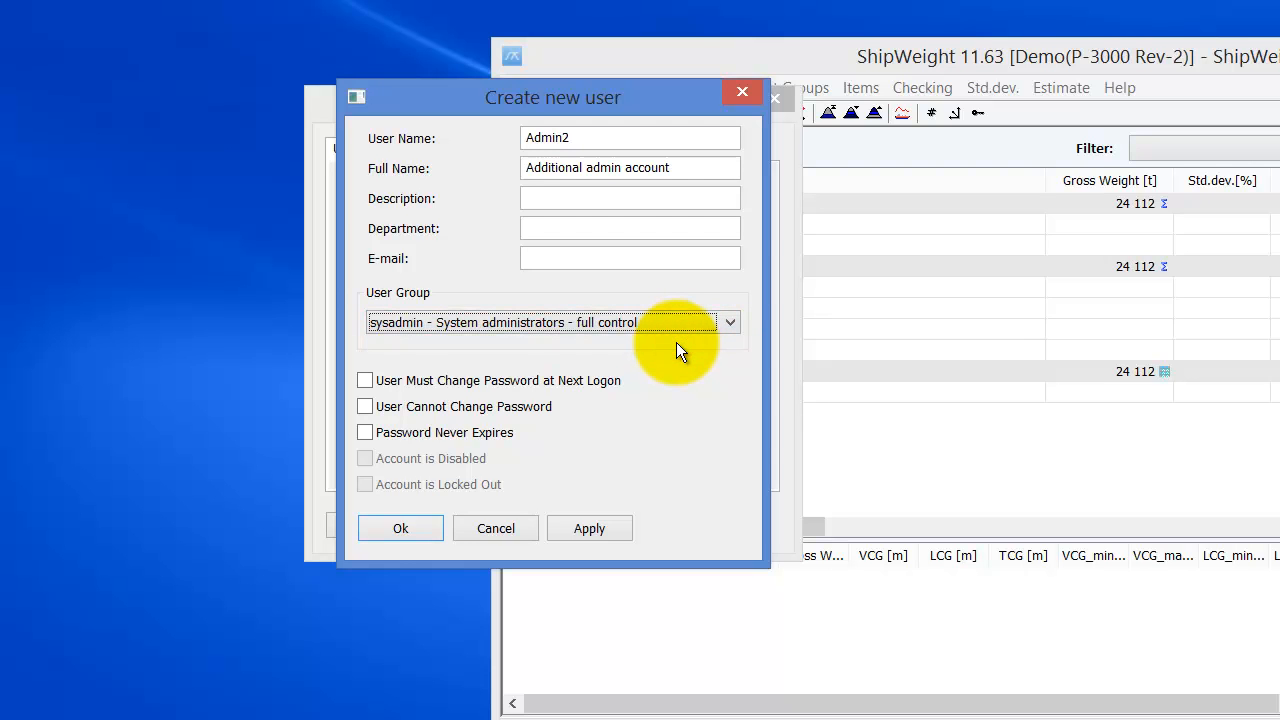
pyautogui.click(591, 257)
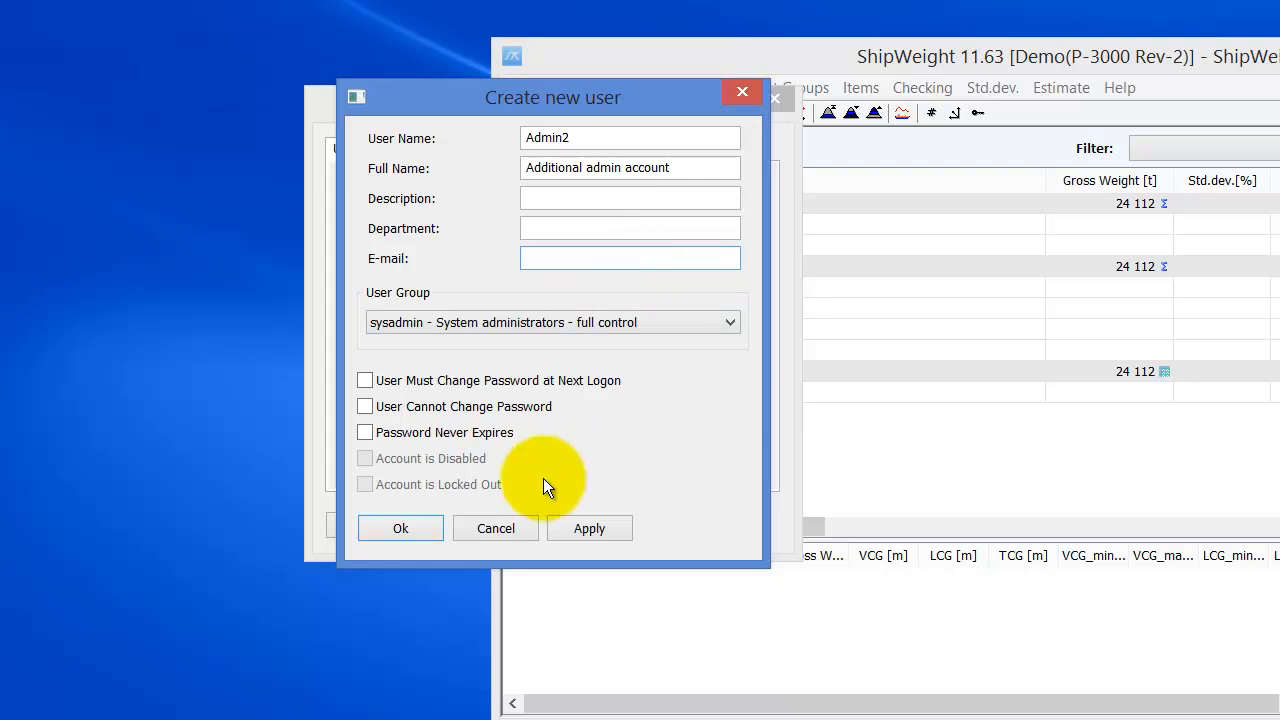
pyautogui.click(393, 527)
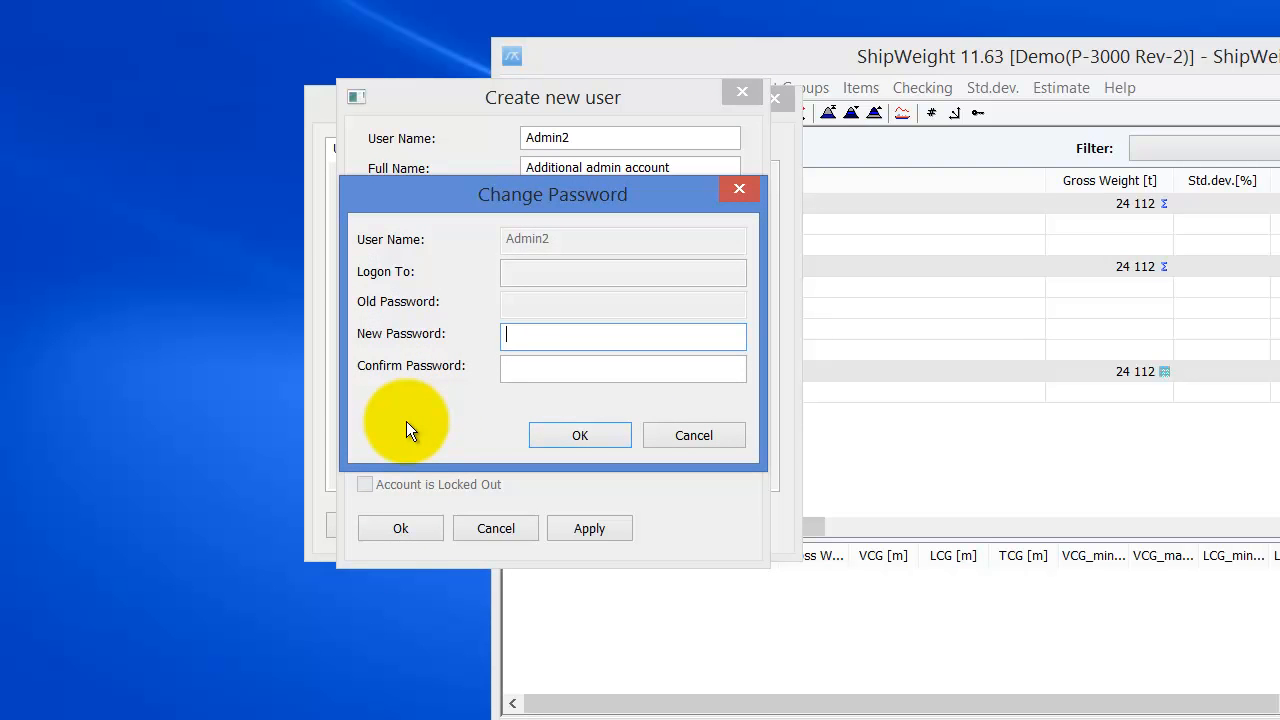
# - Enter and confirm a password for the new Admin2 account
pyautogui.write('123')
pyautogui.press('Tab')
pyautogui.write('123')
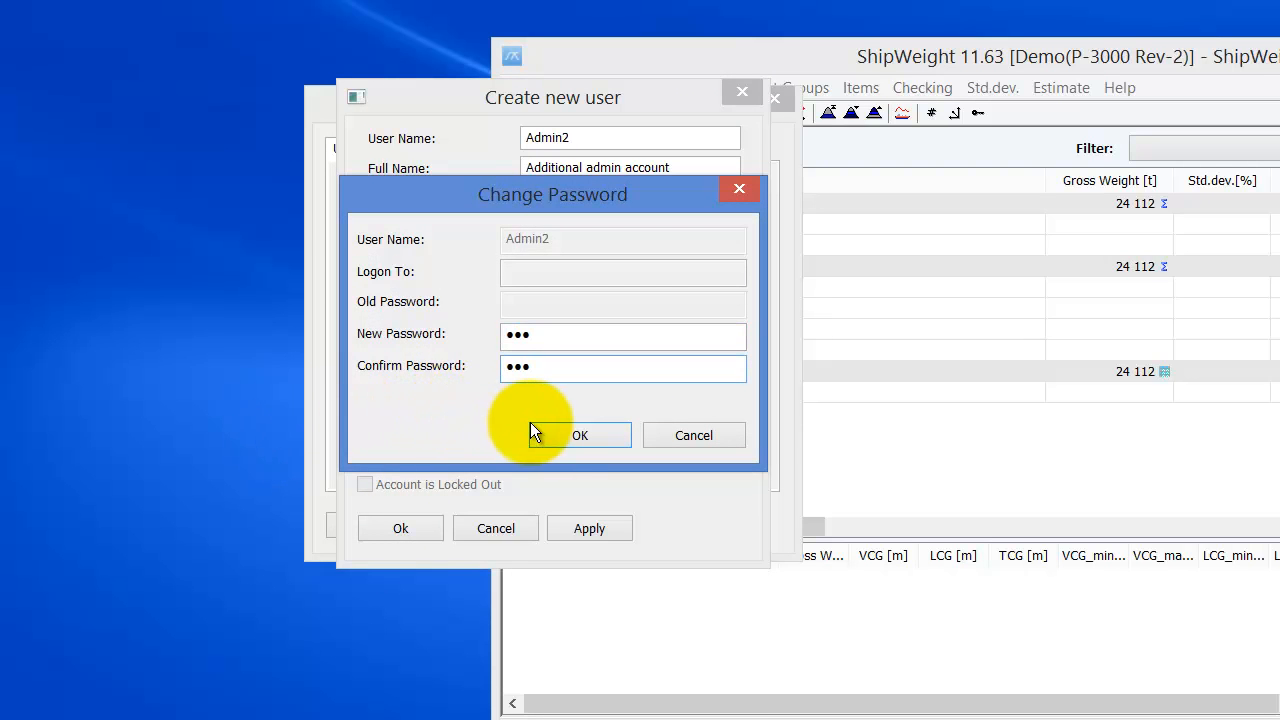
pyautogui.click(563, 434)
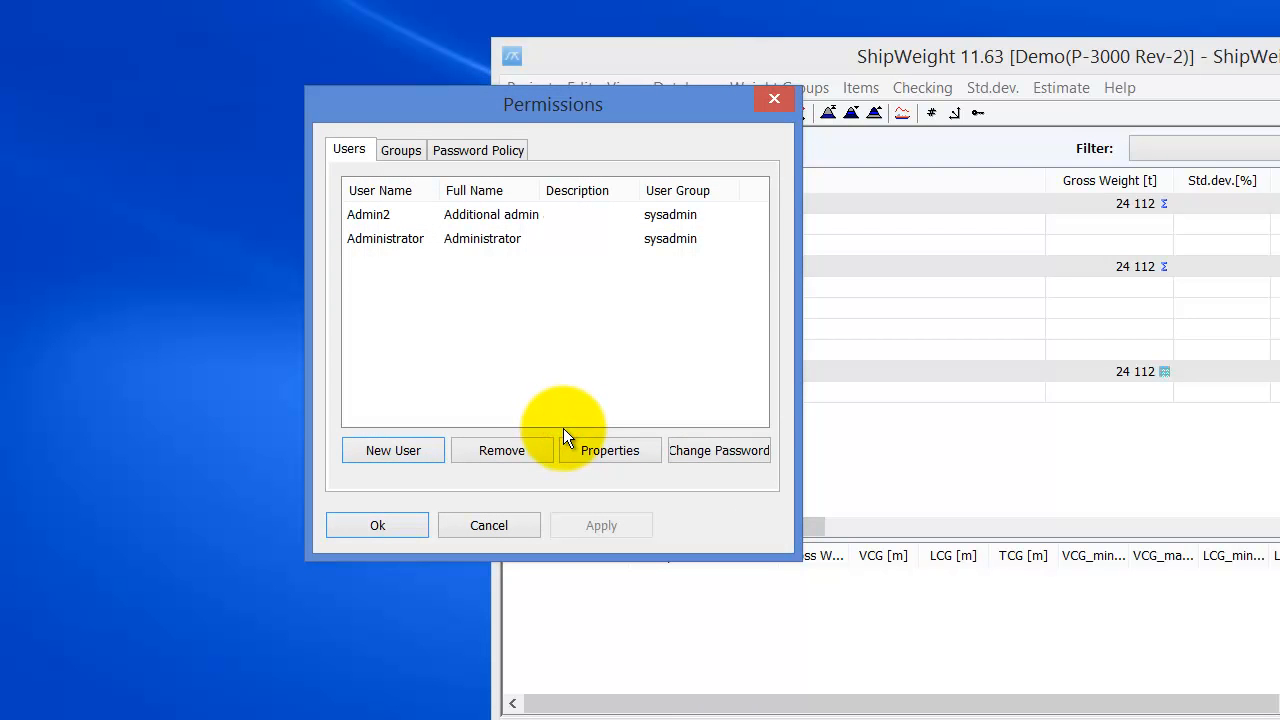
# - Select Admin2, then switch to the Groups list showing only sysadmin
pyautogui.click(370, 218)
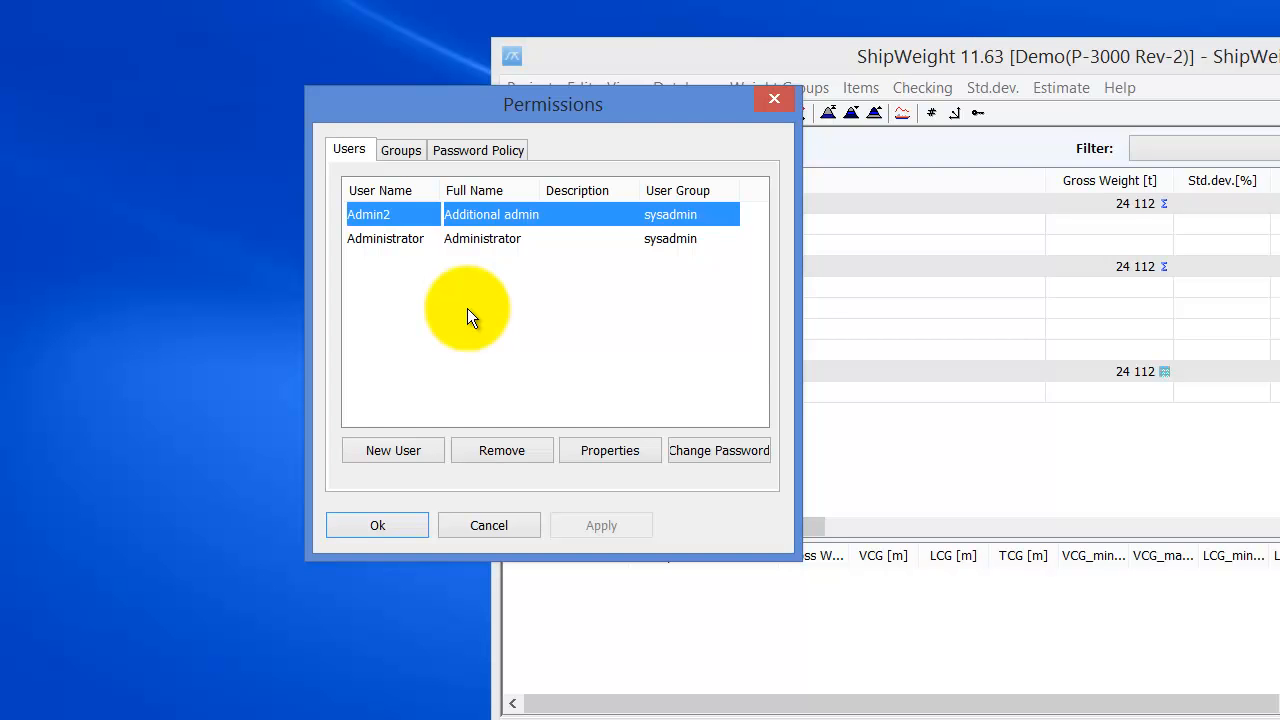
pyautogui.click(403, 148)
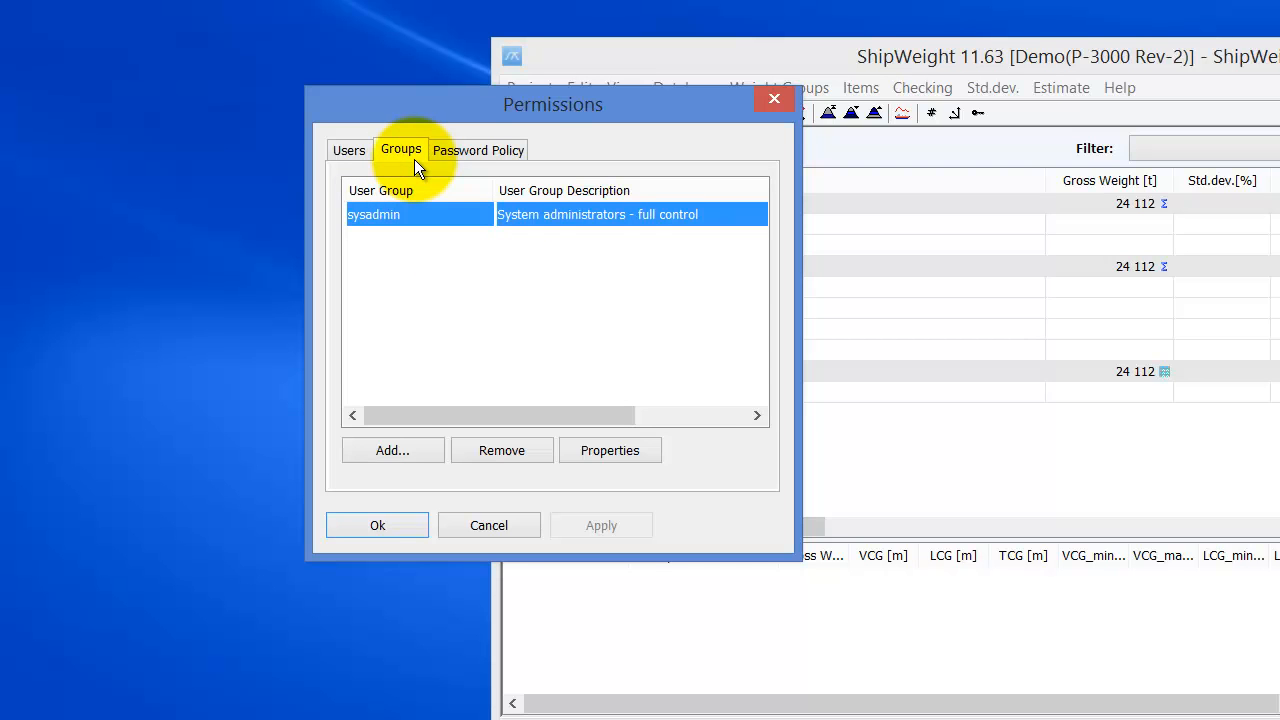
# - Add group ReadOnly described as 'Group for read-only users' and show its permissions list
pyautogui.click(420, 450)
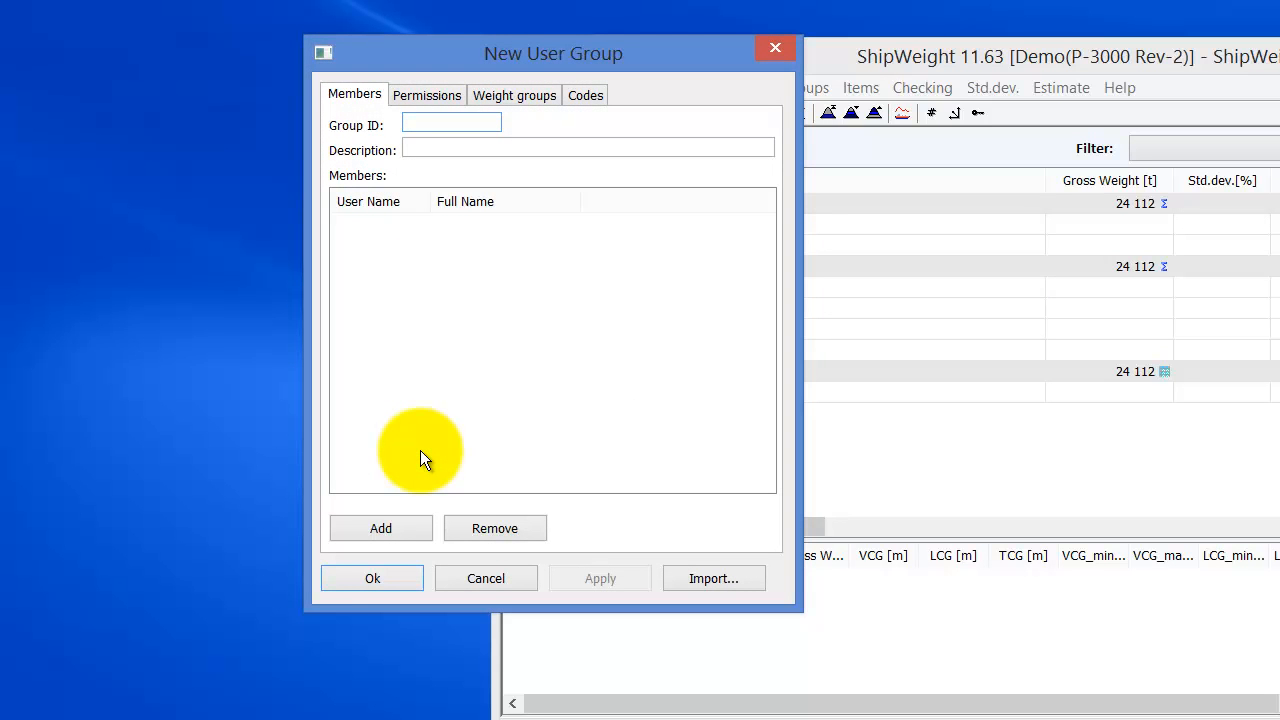
pyautogui.write('ReadO')
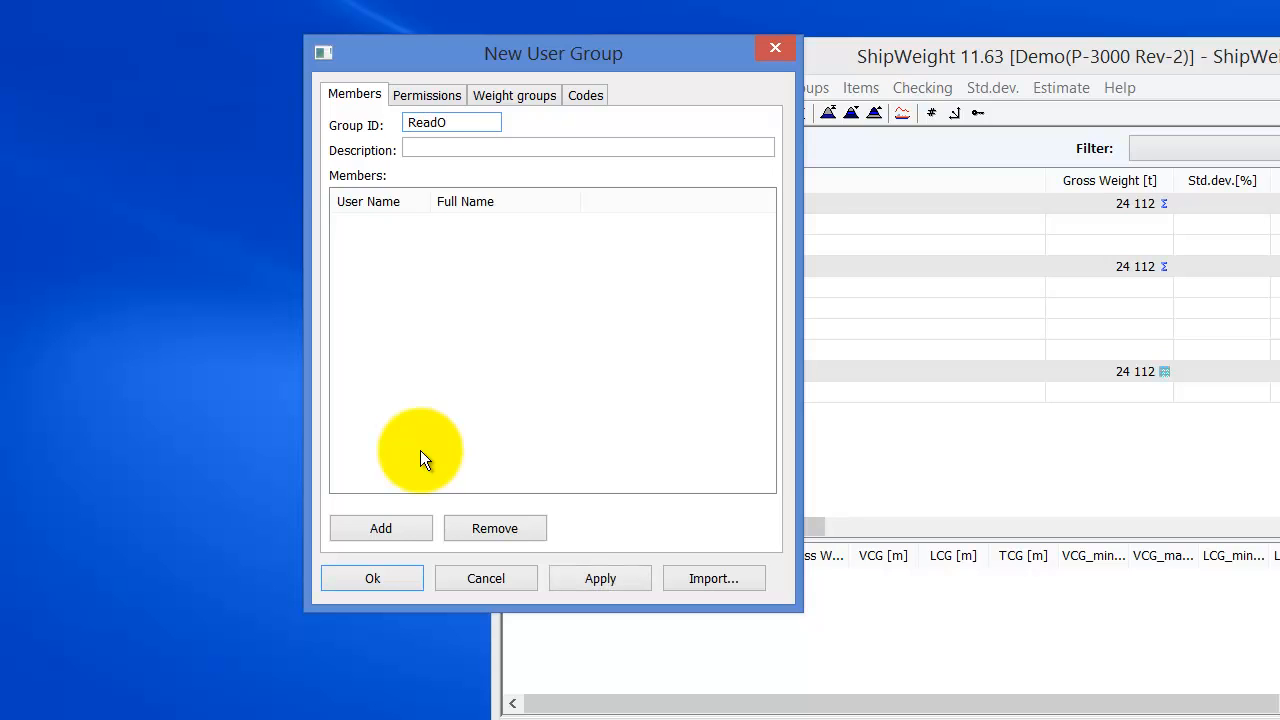
pyautogui.write('nly')
pyautogui.press('Tab')
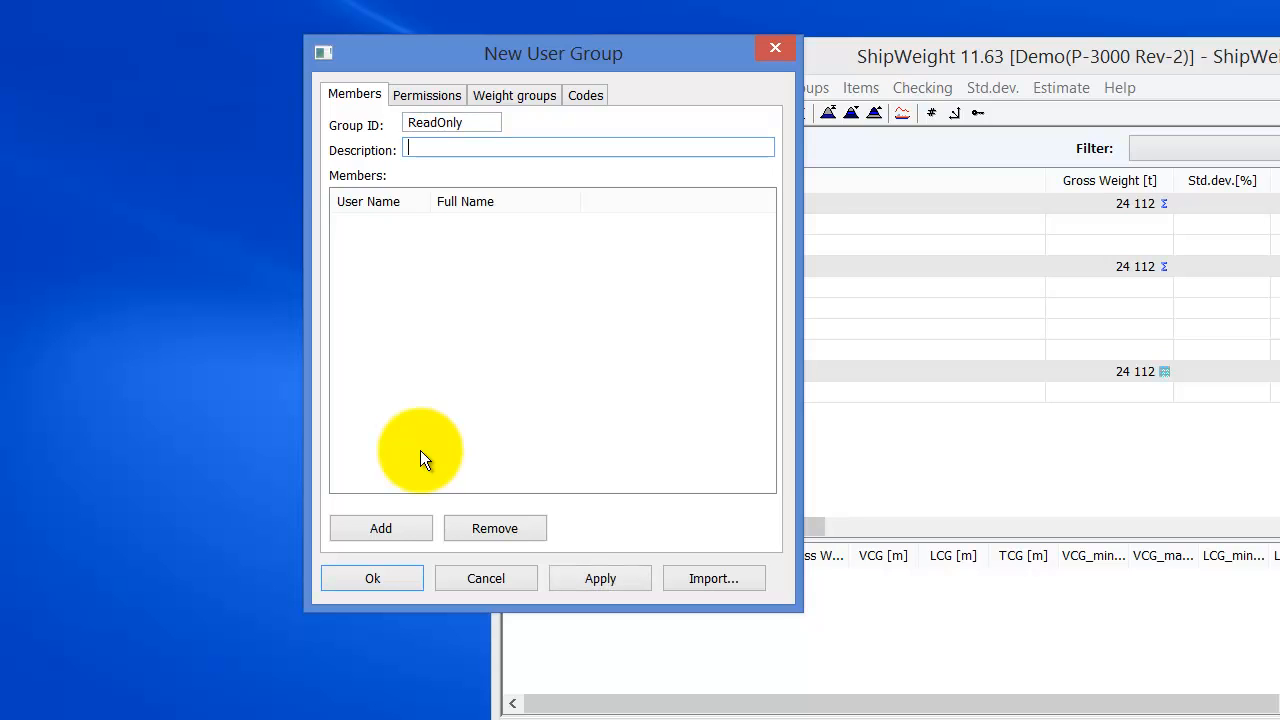
pyautogui.write('Group for reread-only users')
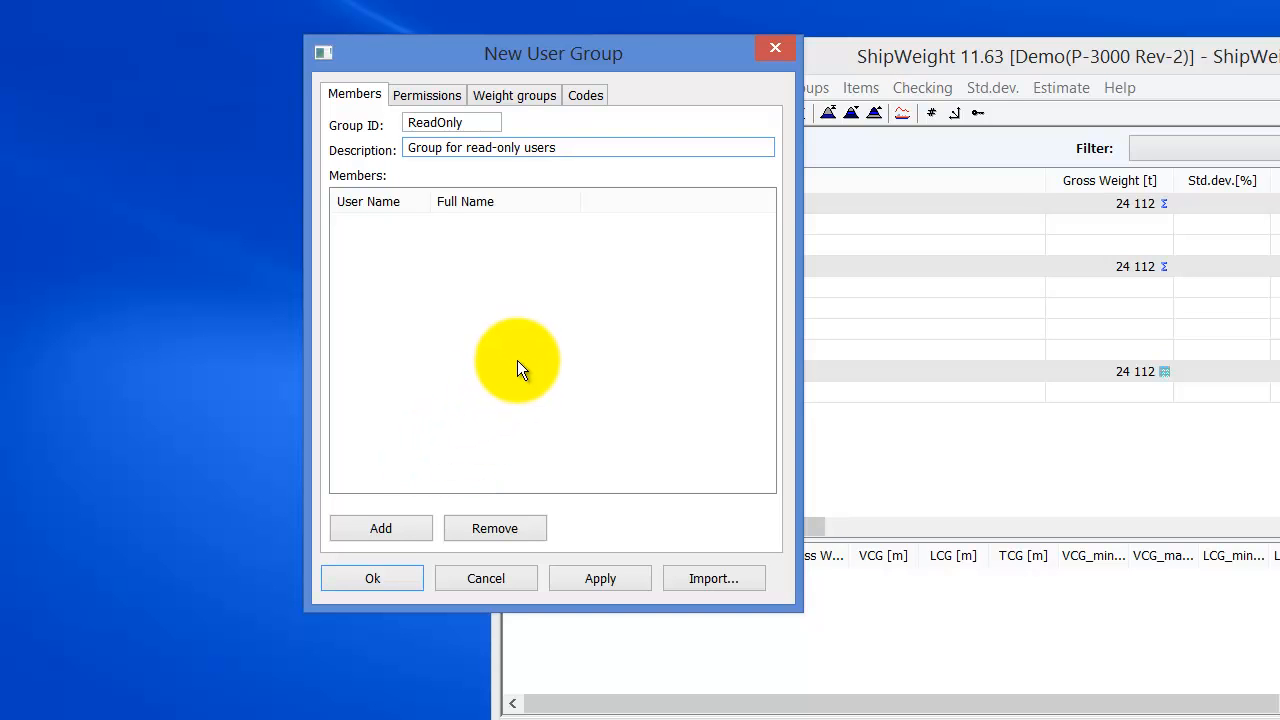
pyautogui.click(432, 92)
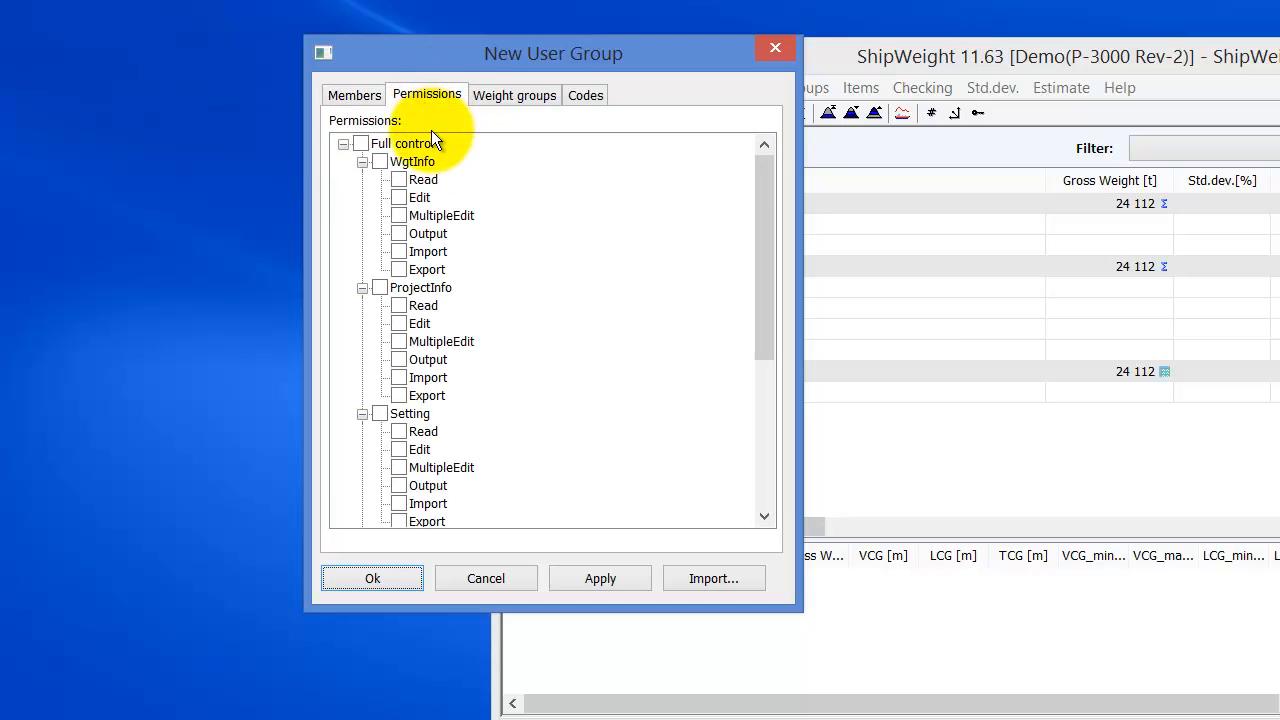
# - Grant ProjectInfo and Setting and collapse the WgtInfo, ProjectInfo, Setting, Estimate and Playground nodes
pyautogui.click(363, 161)
pyautogui.click(362, 179)
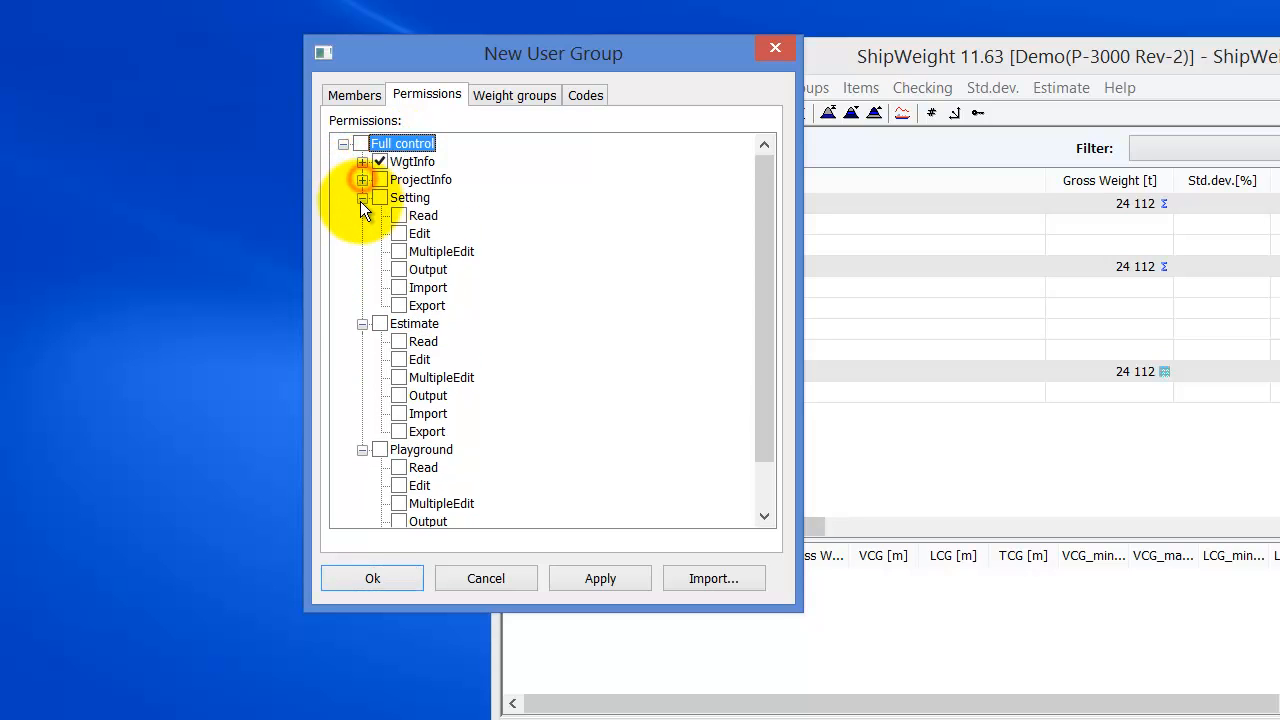
pyautogui.click(362, 195)
pyautogui.click(362, 195)
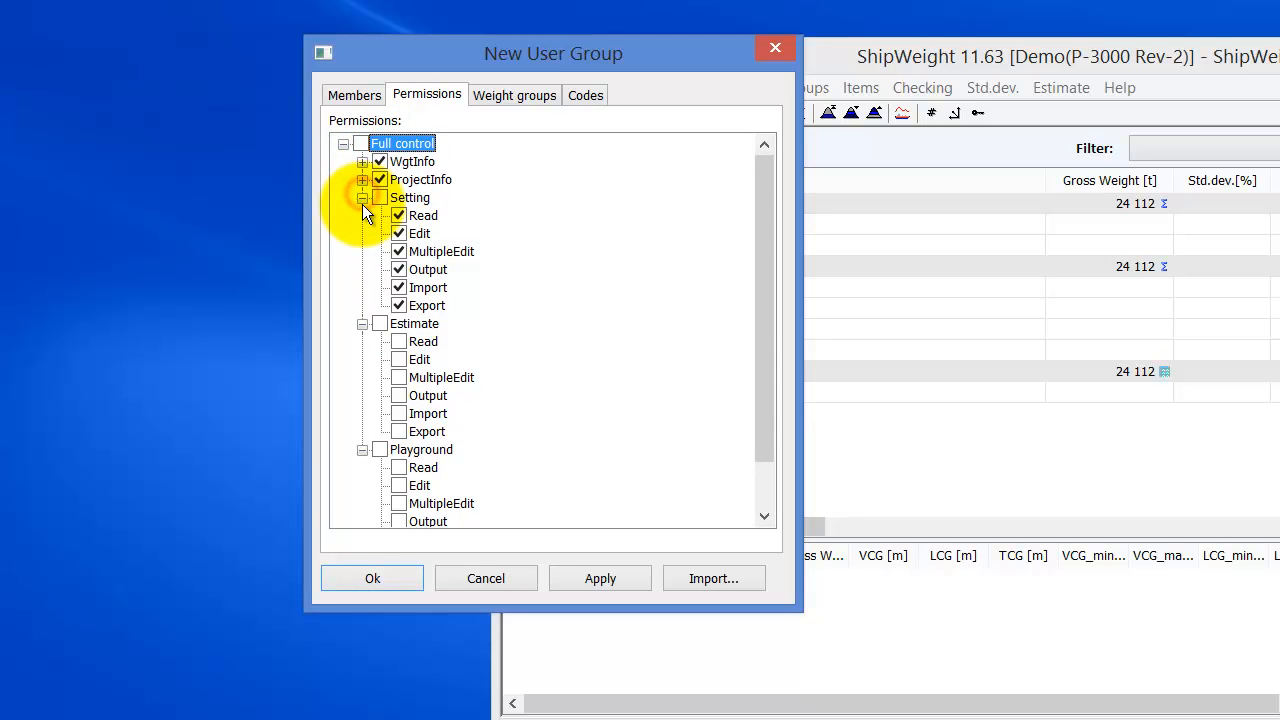
pyautogui.click(362, 198)
pyautogui.click(362, 216)
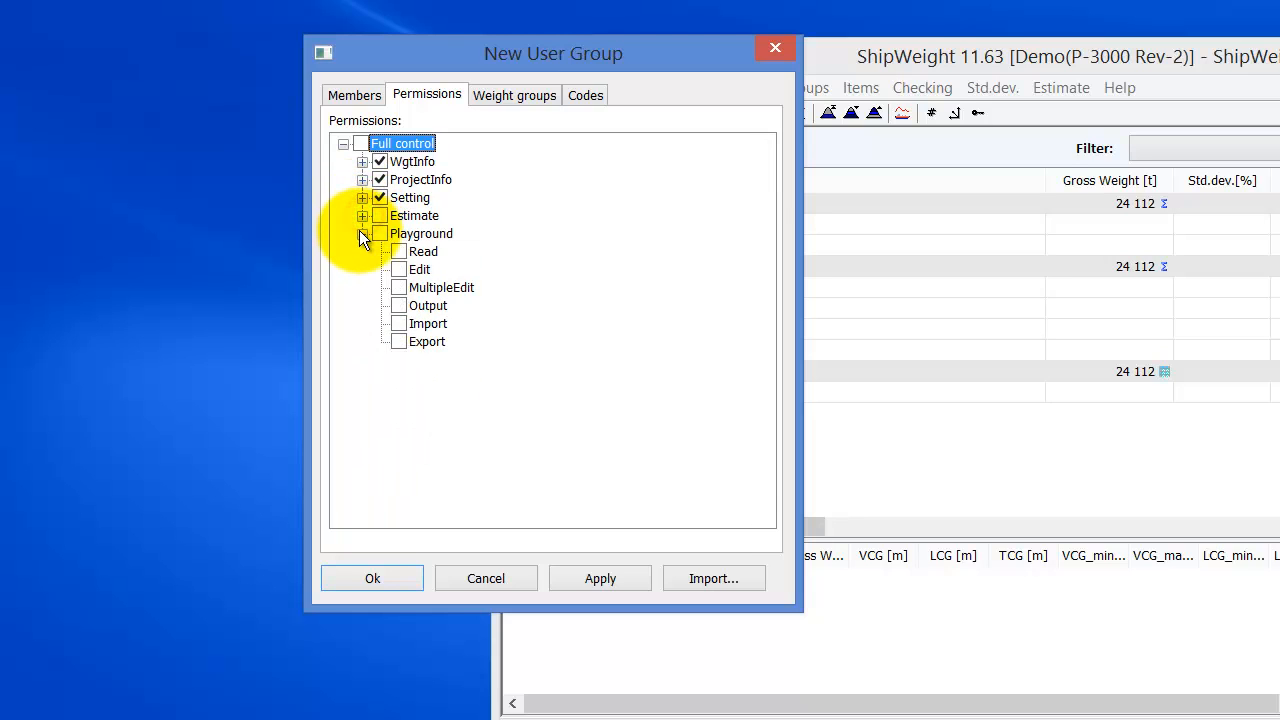
pyautogui.click(362, 233)
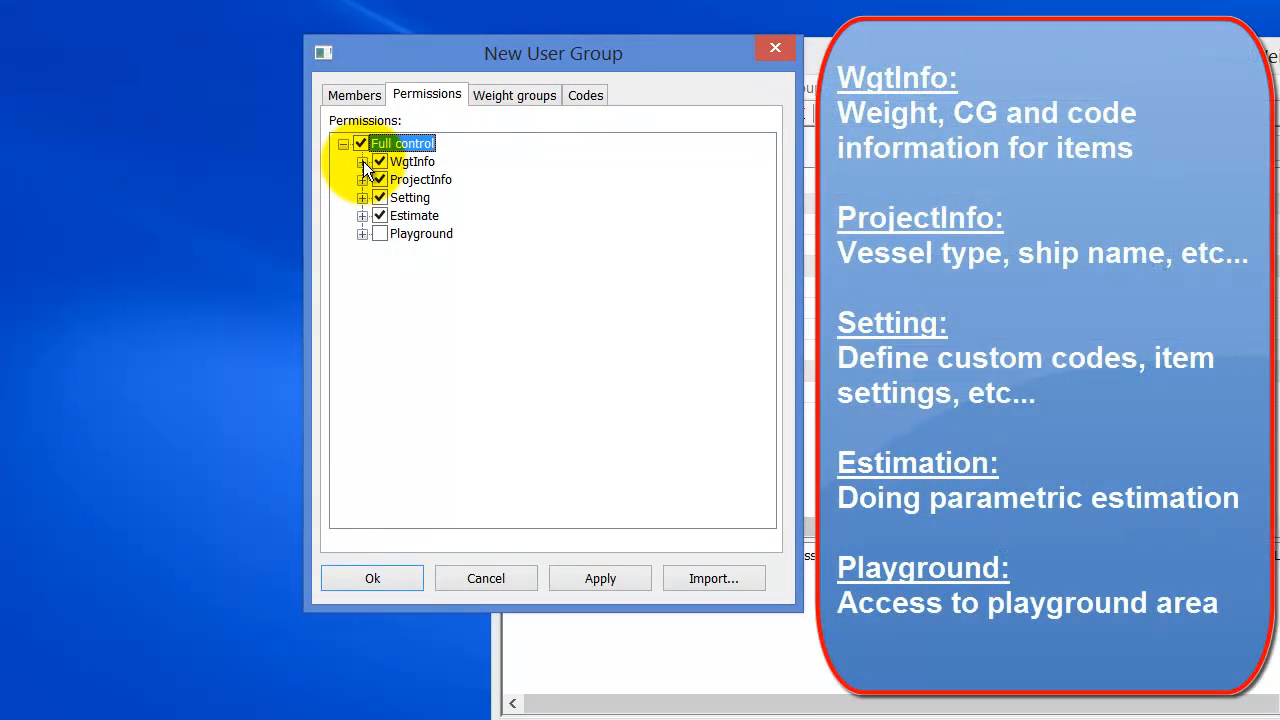
# - Expand WgtInfo to review its individual permissions, then collapse it again
pyautogui.click(363, 161)
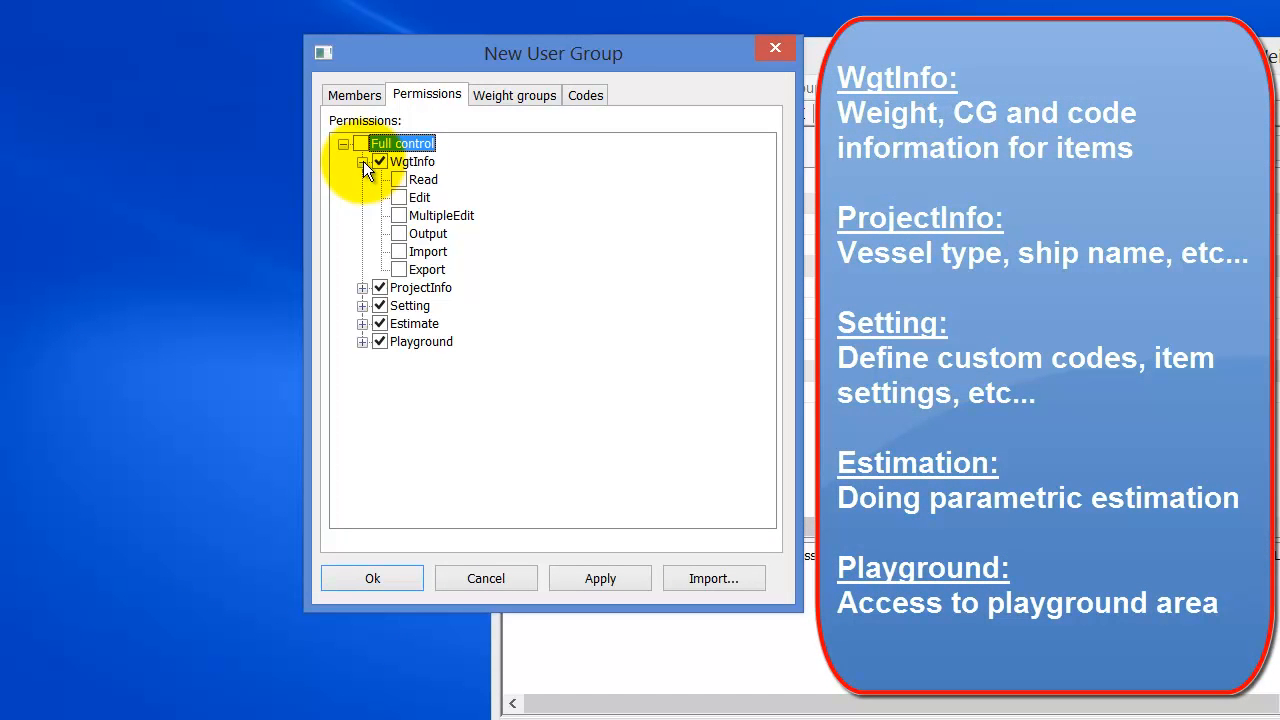
pyautogui.click(363, 161)
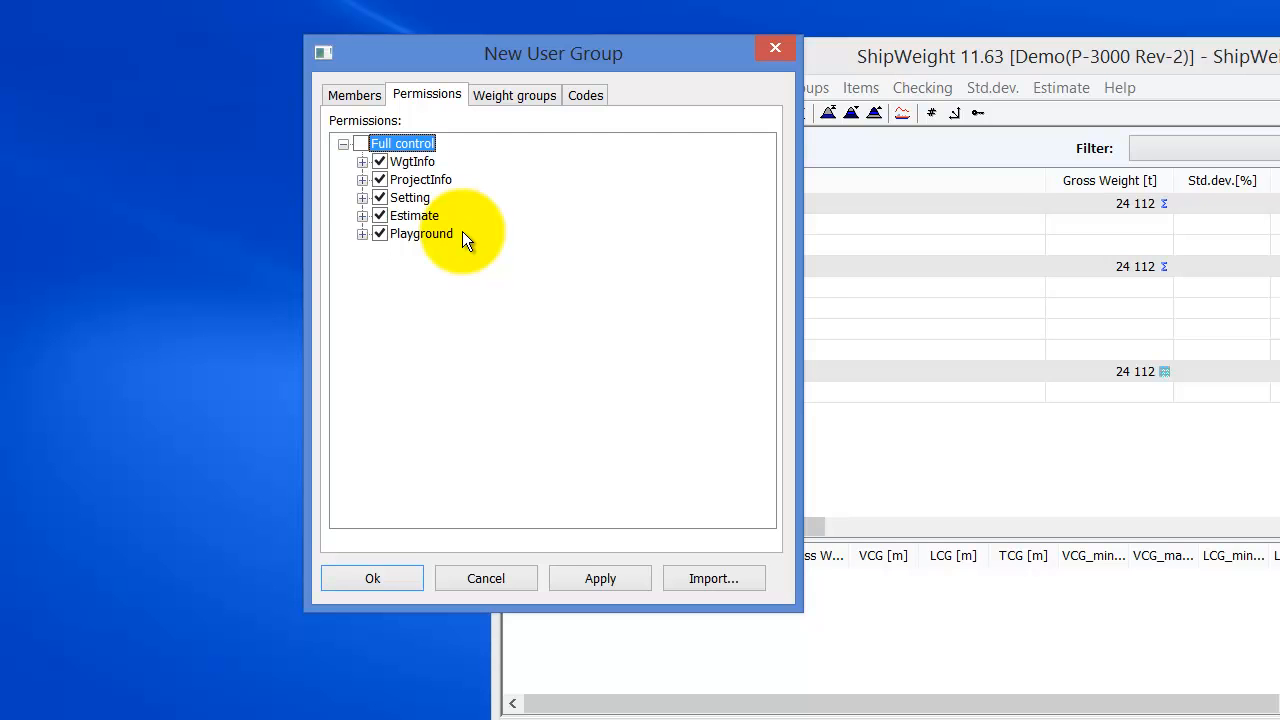
# - Expand each category and uncheck ProjectInfo, Setting, Estimate and Playground so nothing is granted
pyautogui.click(363, 161)
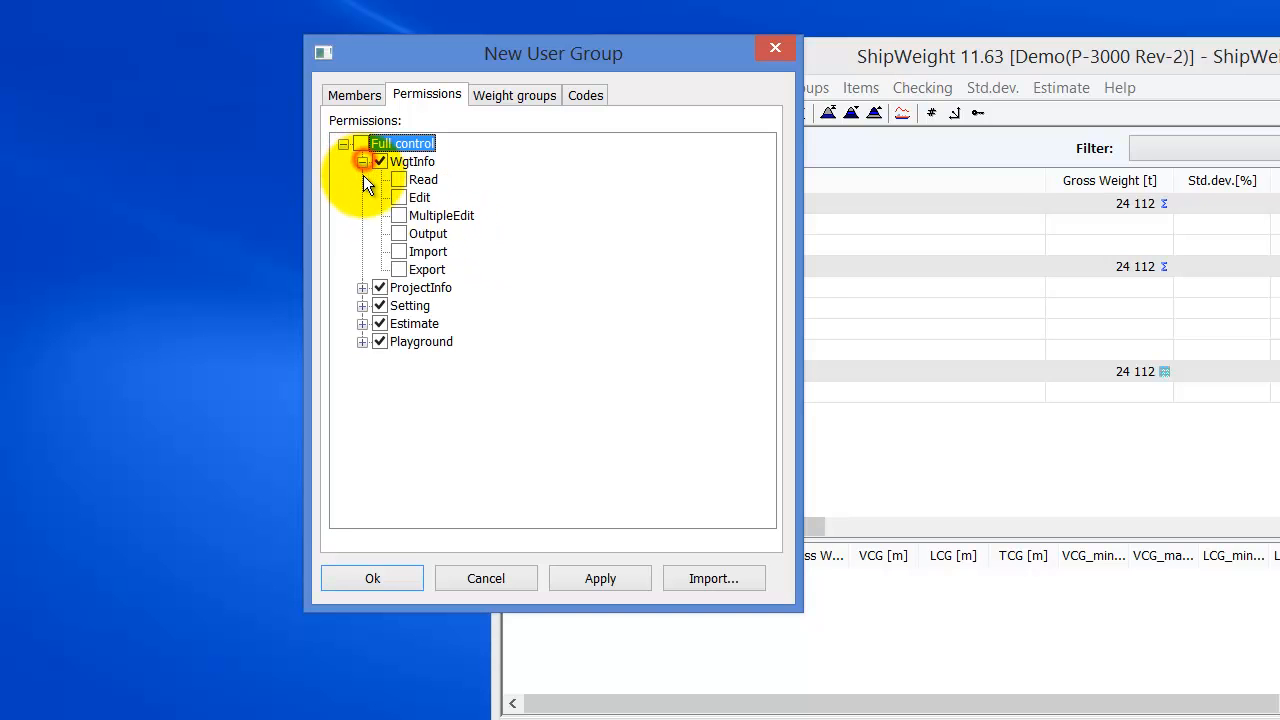
pyautogui.click(362, 288)
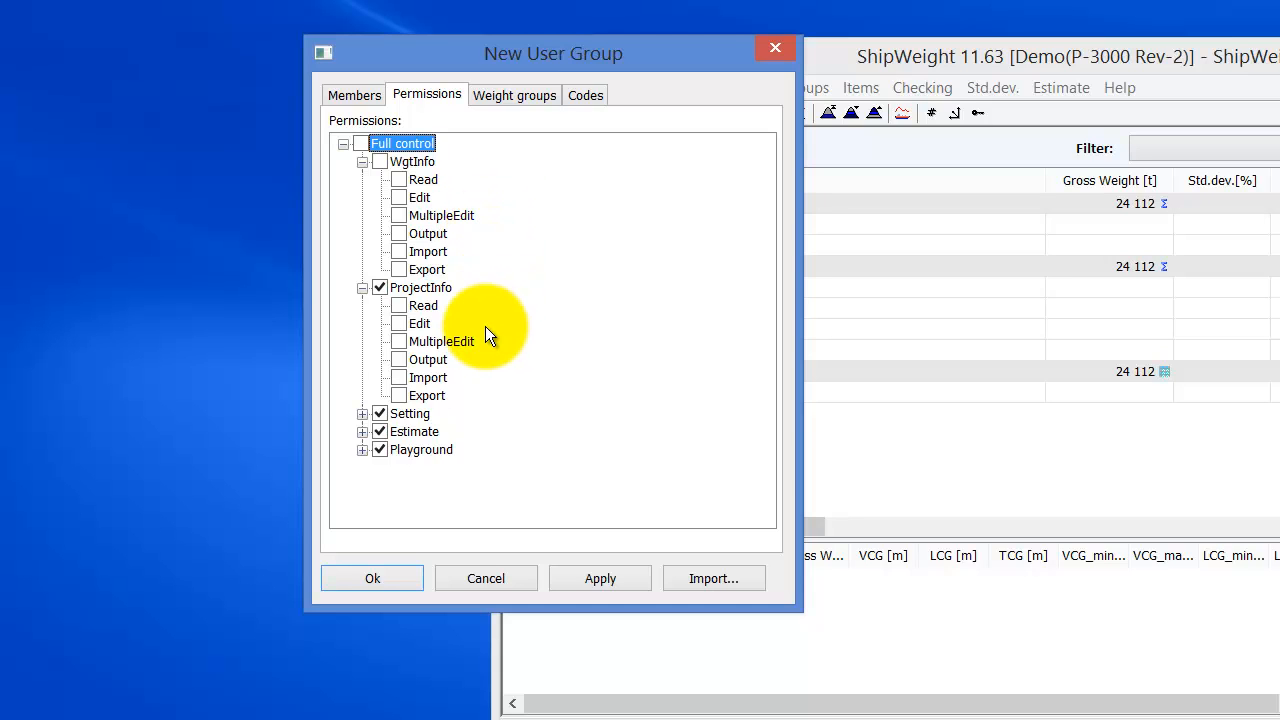
pyautogui.click(379, 287)
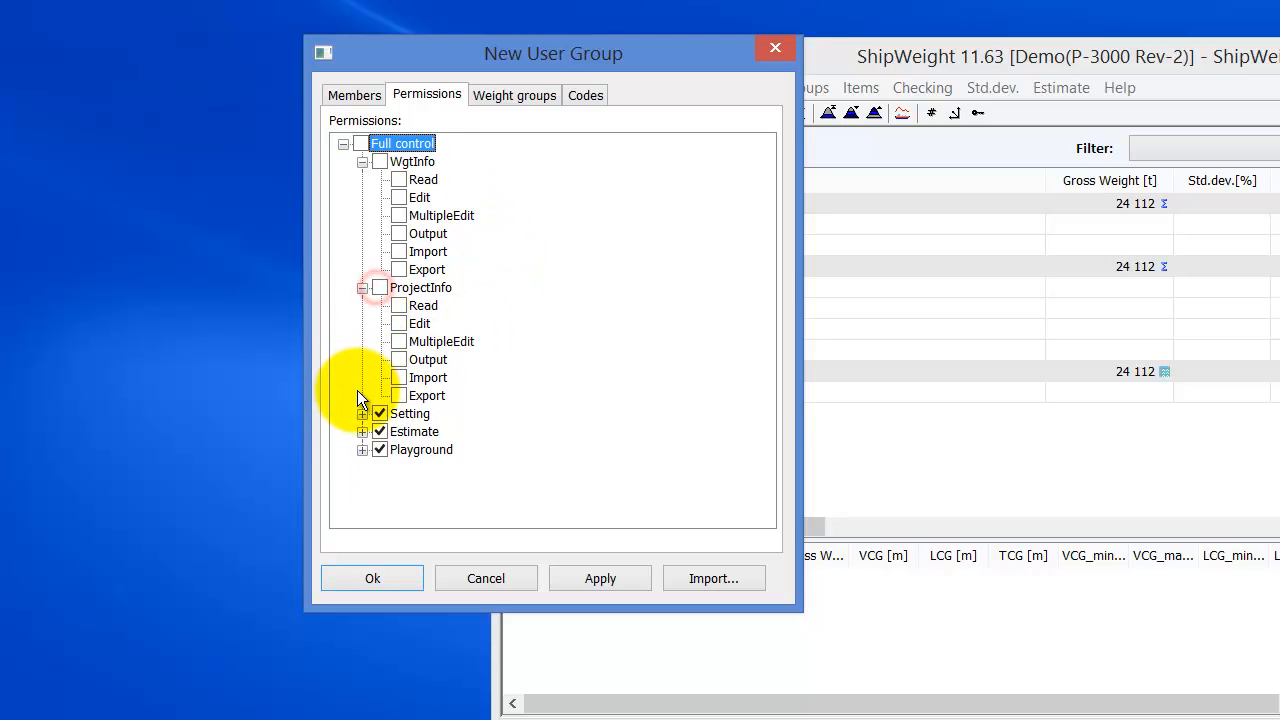
pyautogui.click(361, 413)
pyautogui.click(378, 395)
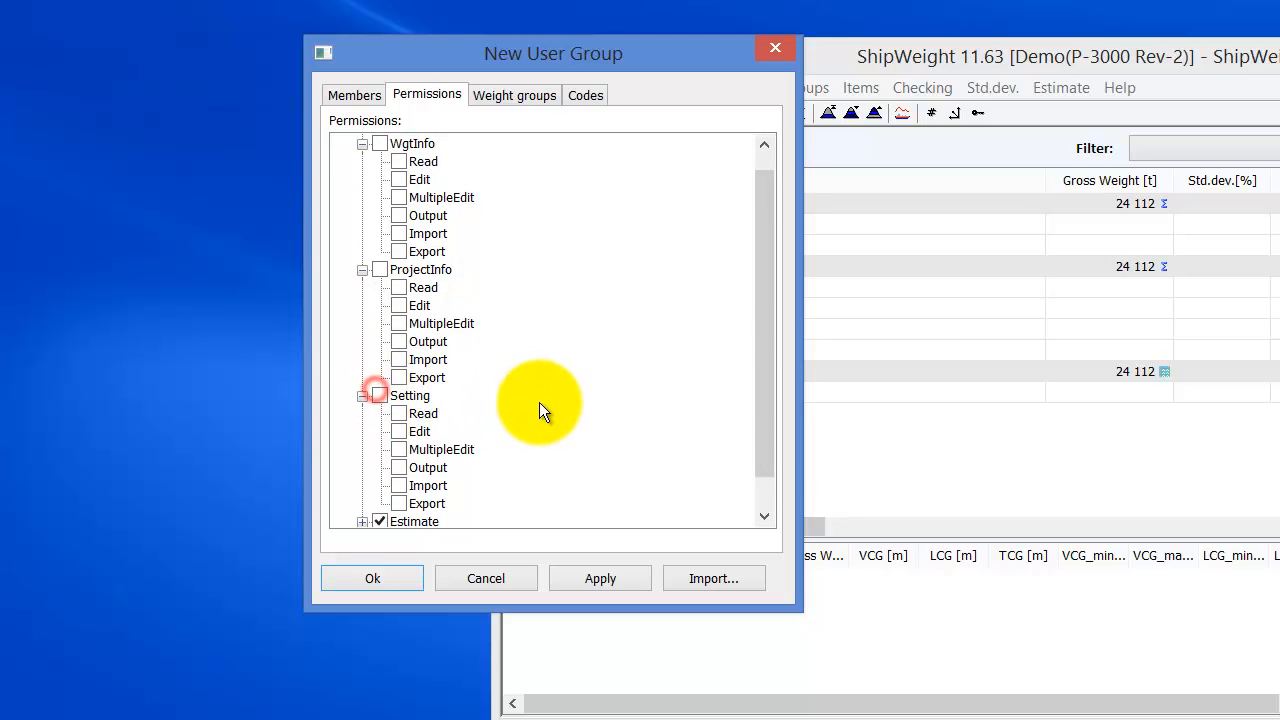
pyautogui.scroll(-1, 450, 445)
pyautogui.click(362, 486)
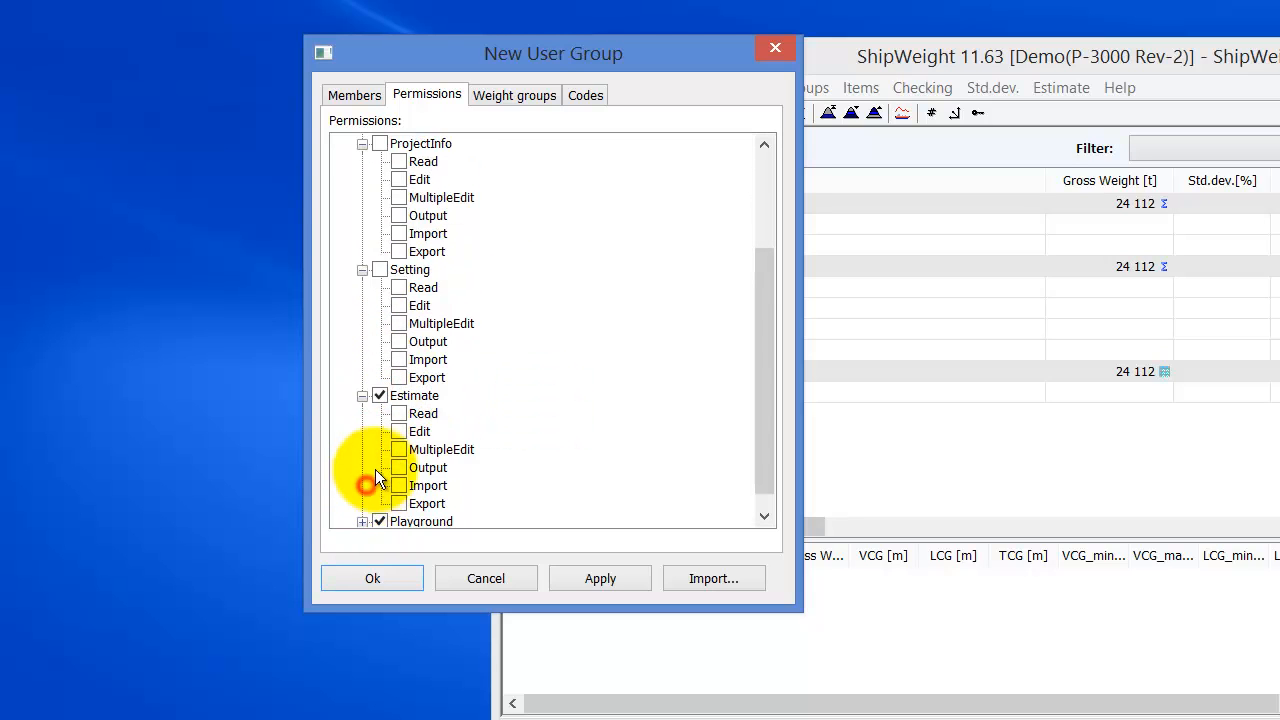
pyautogui.click(379, 397)
pyautogui.scroll(-1, 430, 445)
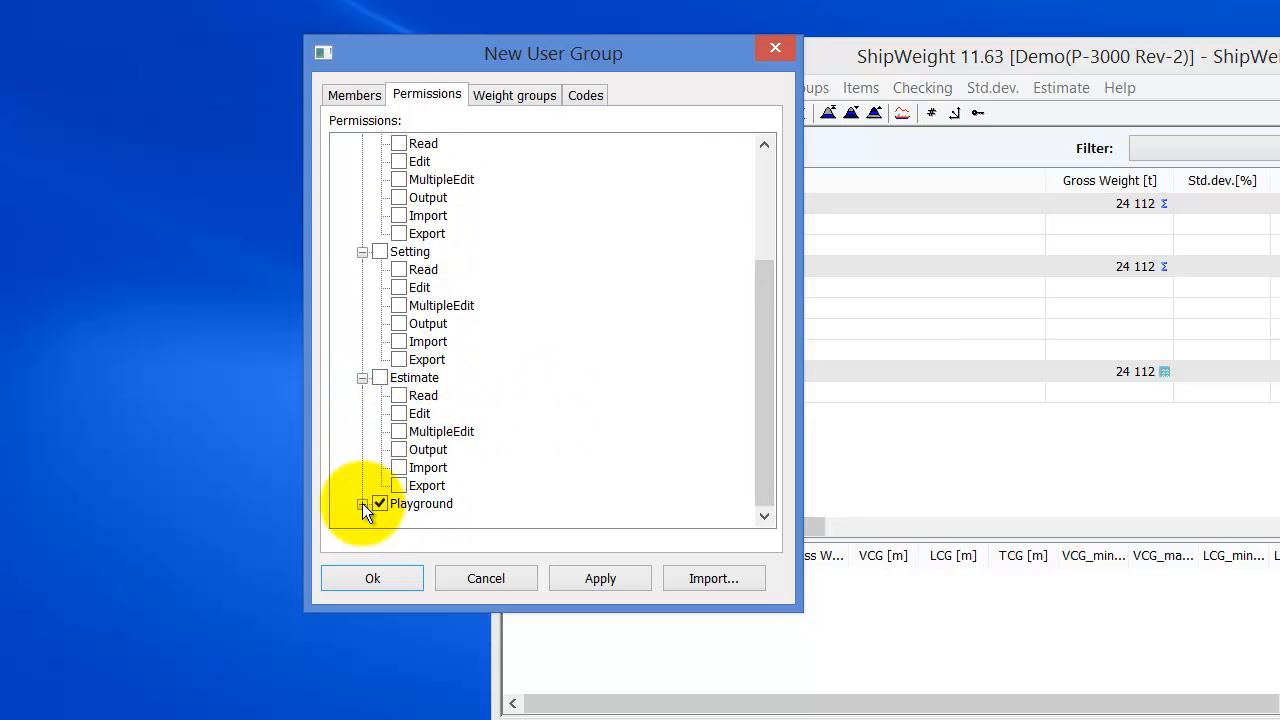
pyautogui.click(362, 503)
pyautogui.click(380, 396)
pyautogui.scroll(5, 480, 400)
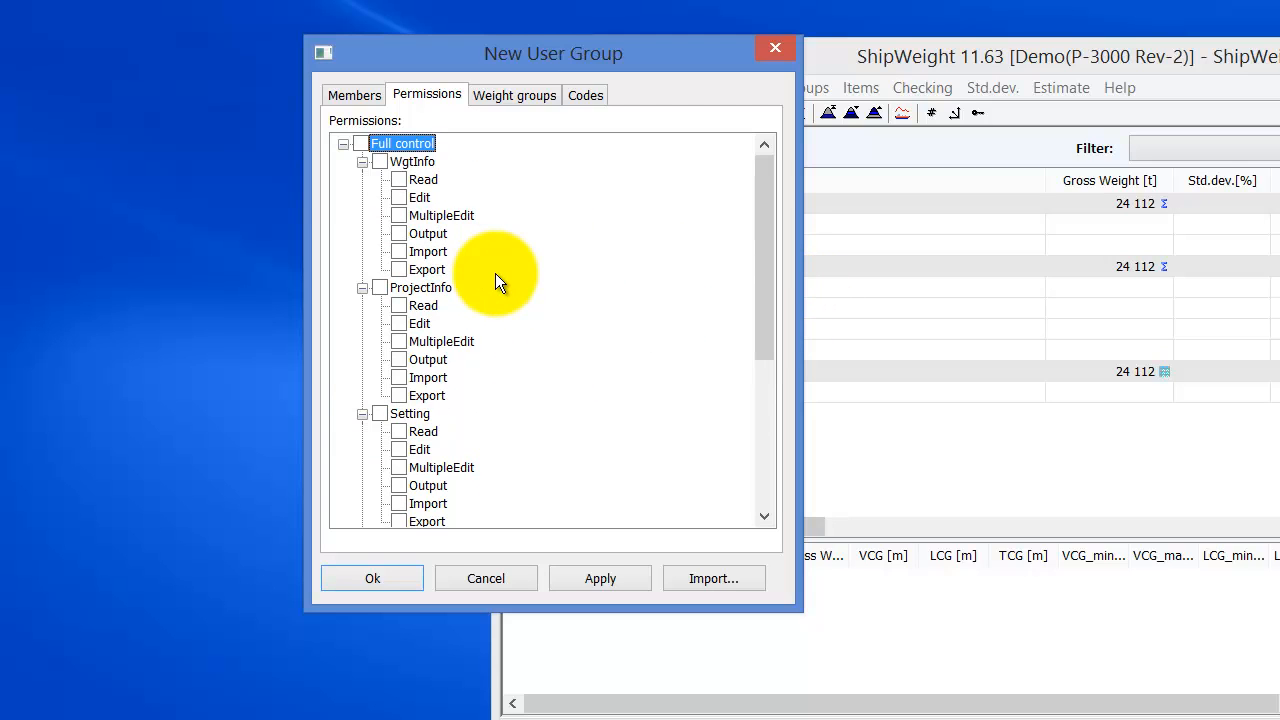
# - Check only the Read right under WgtInfo, ProjectInfo, Setting and Estimate, then scroll back up
pyautogui.click(399, 179)
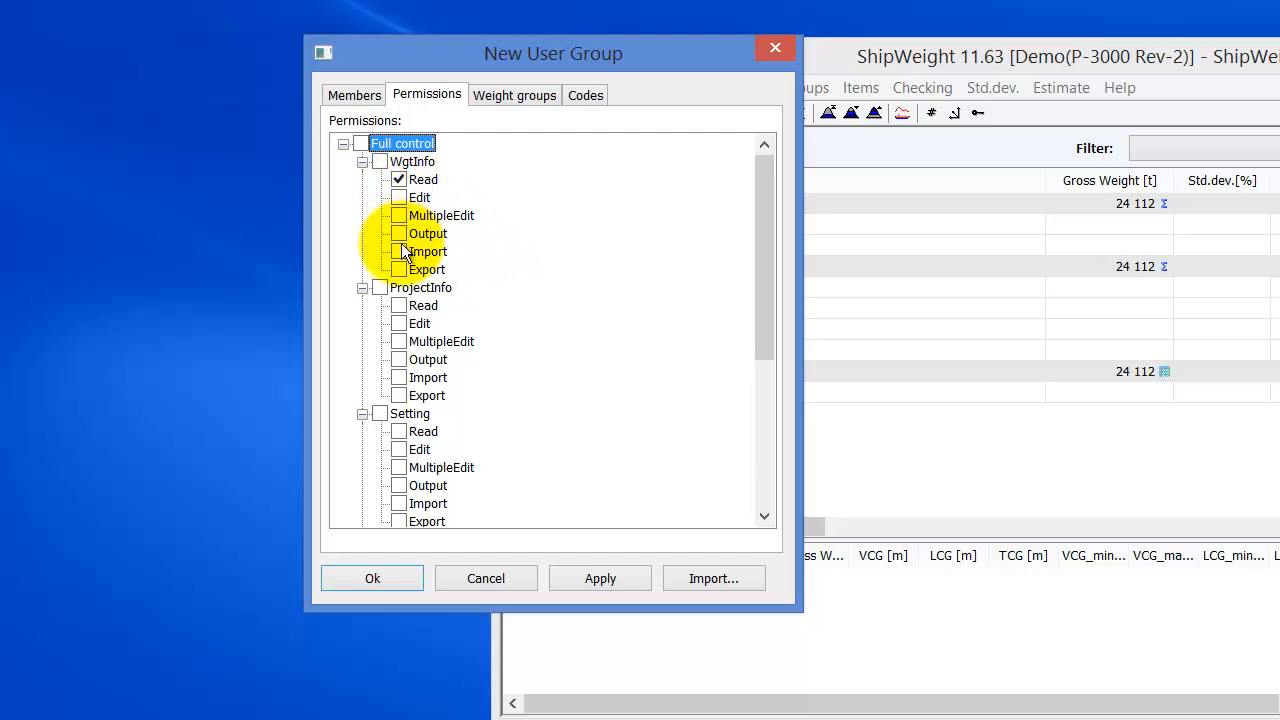
pyautogui.click(396, 304)
pyautogui.scroll(-1, 521, 338)
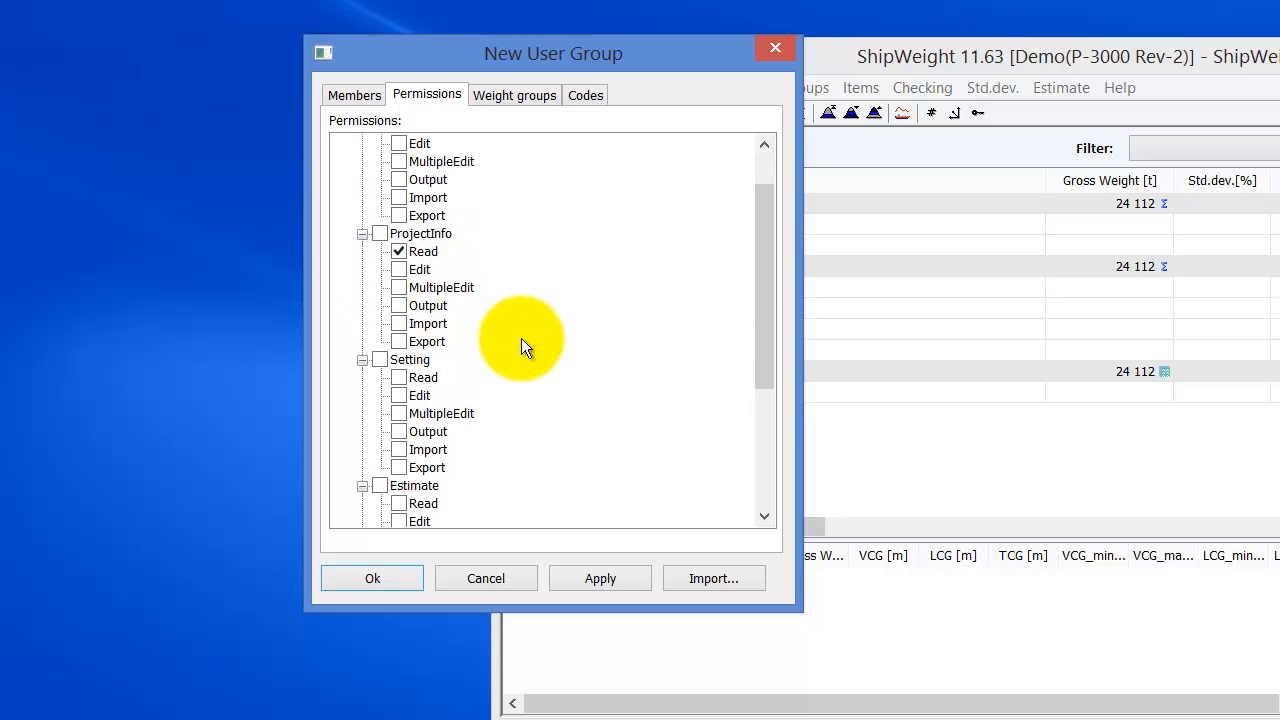
pyautogui.click(398, 377)
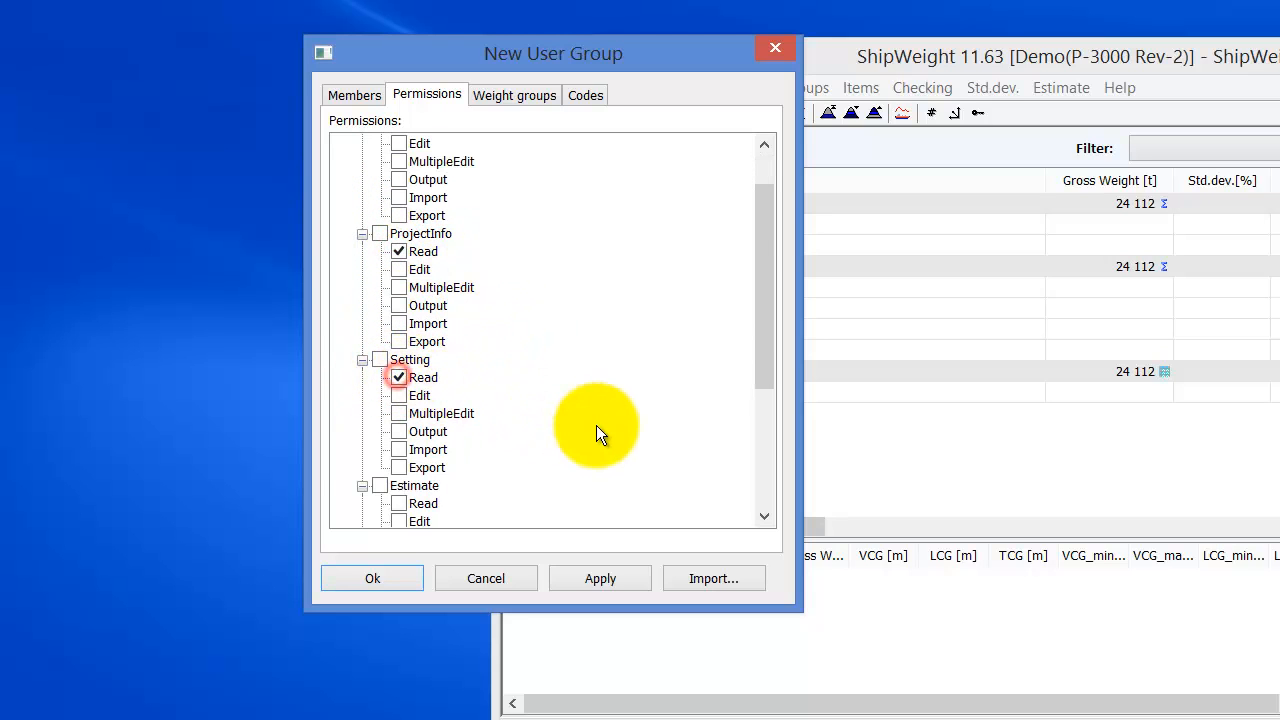
pyautogui.click(759, 482)
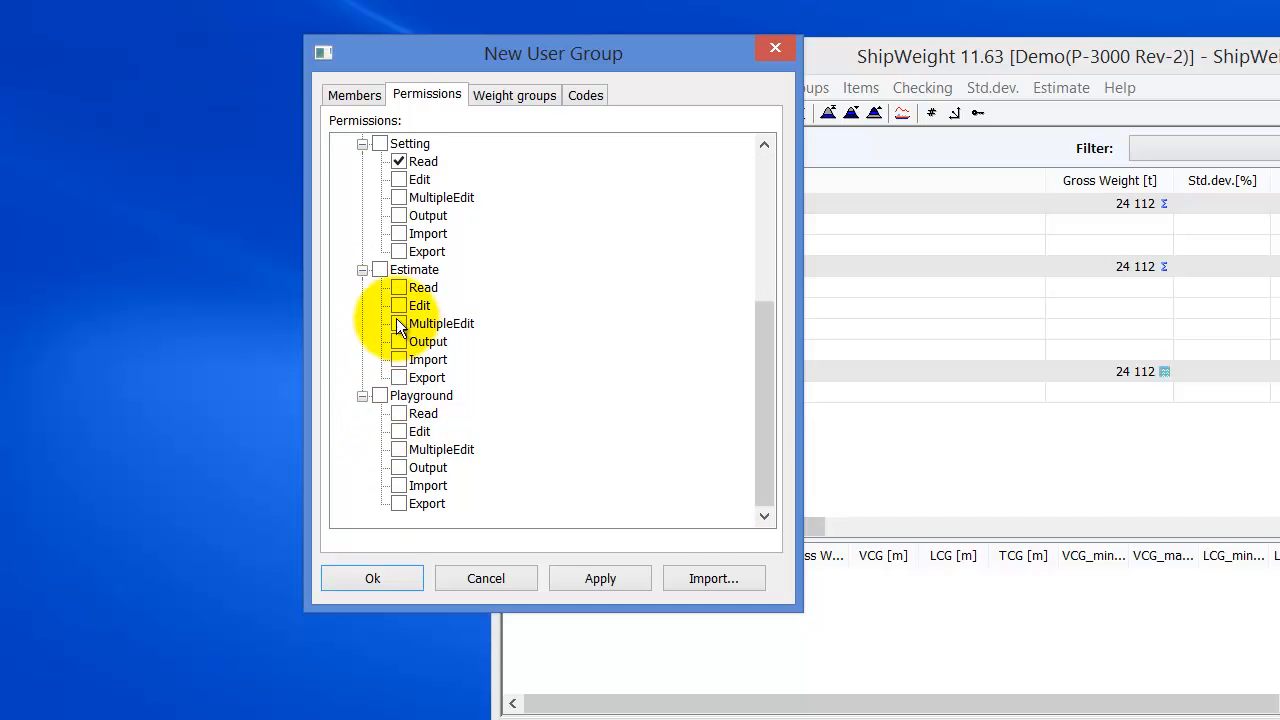
pyautogui.click(398, 287)
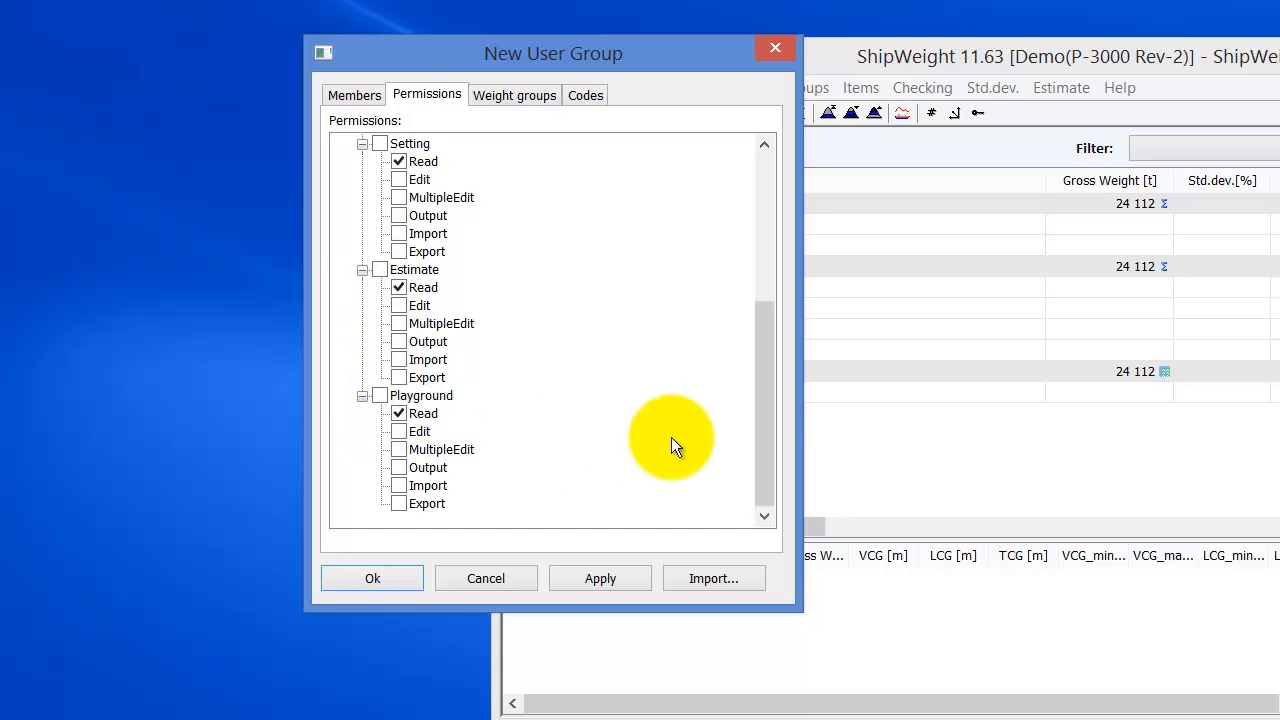
pyautogui.moveTo(765, 419); pyautogui.dragTo(725, 230)
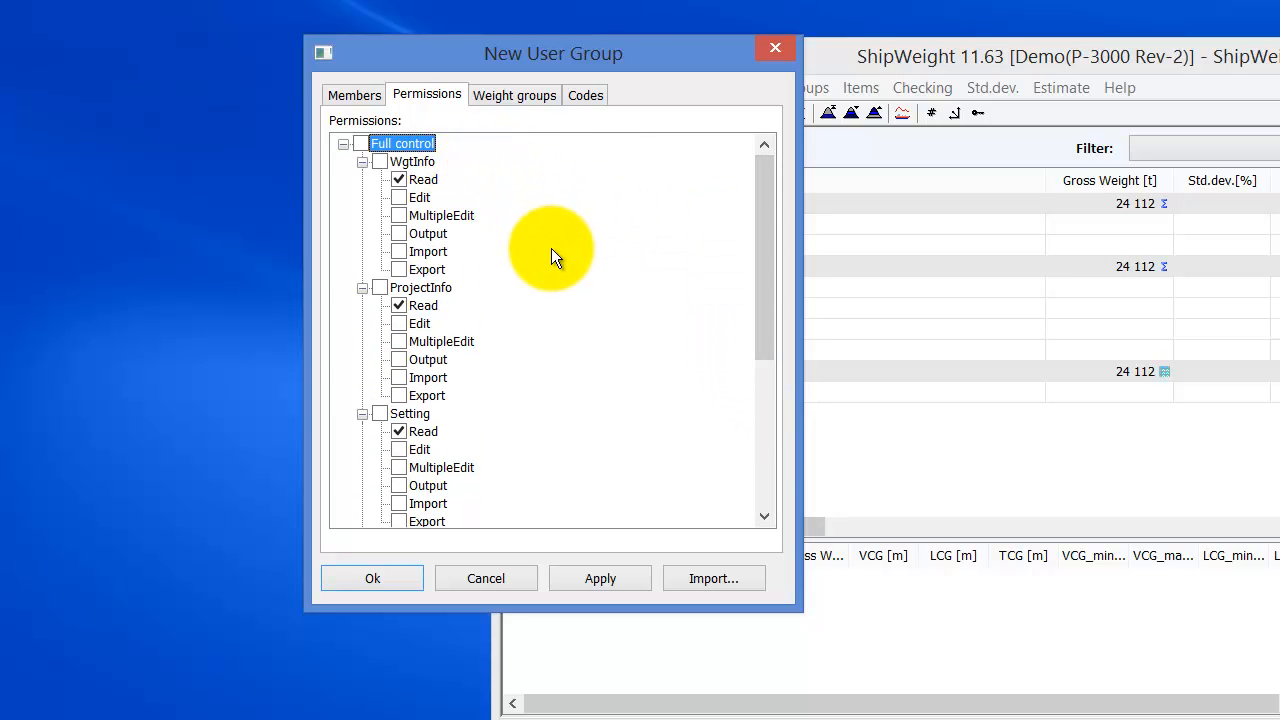
# - Check DISP - Displacement so the group can access every weight group under it, then view its Codes permissions
pyautogui.click(514, 98)
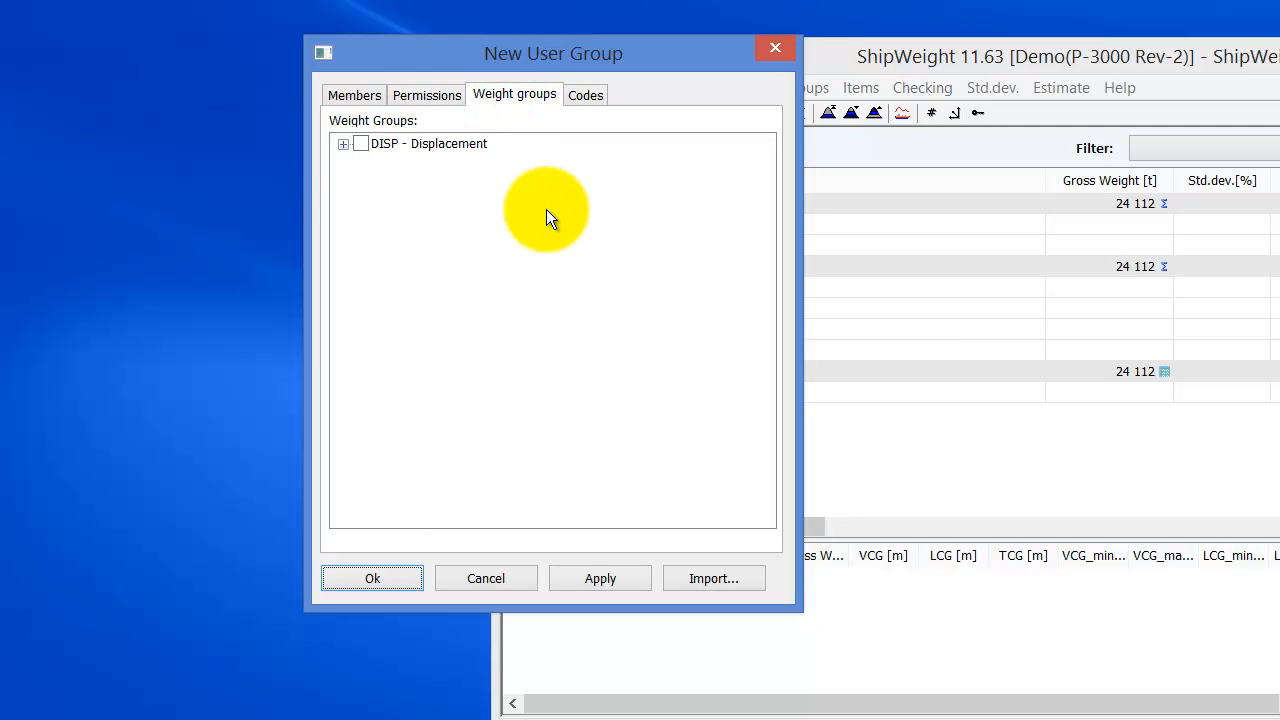
pyautogui.click(343, 144)
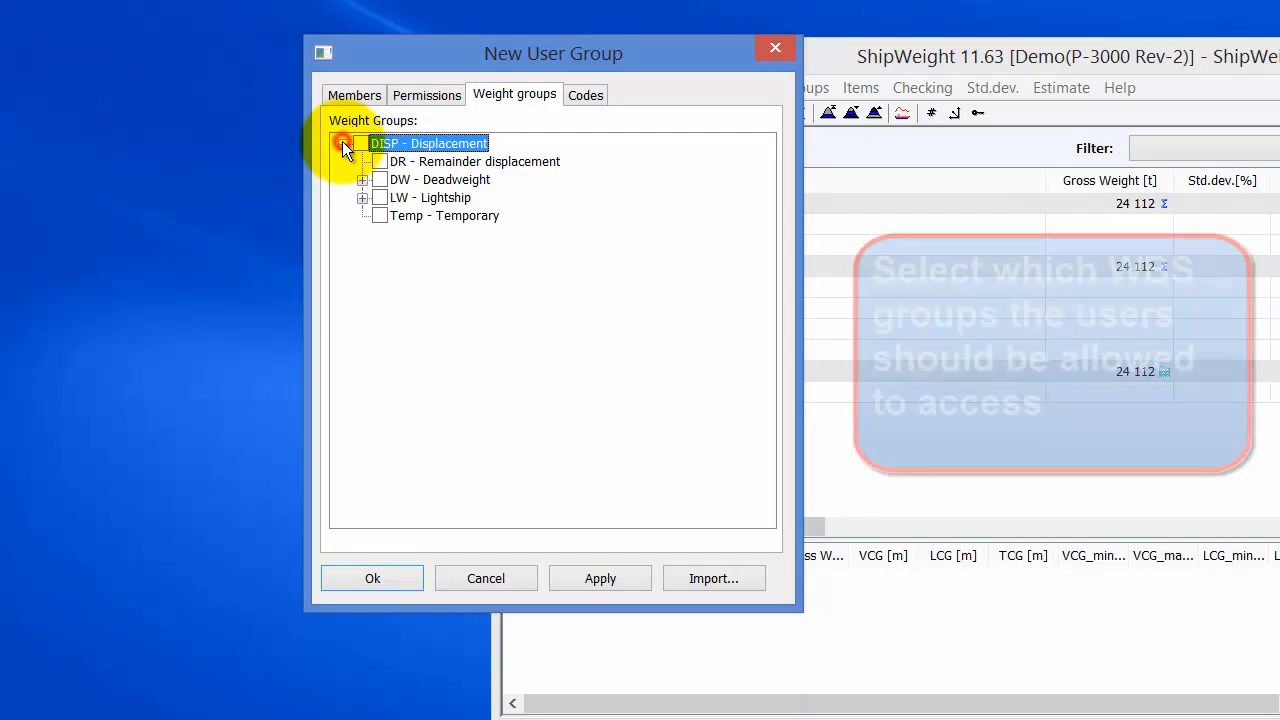
pyautogui.click(362, 198)
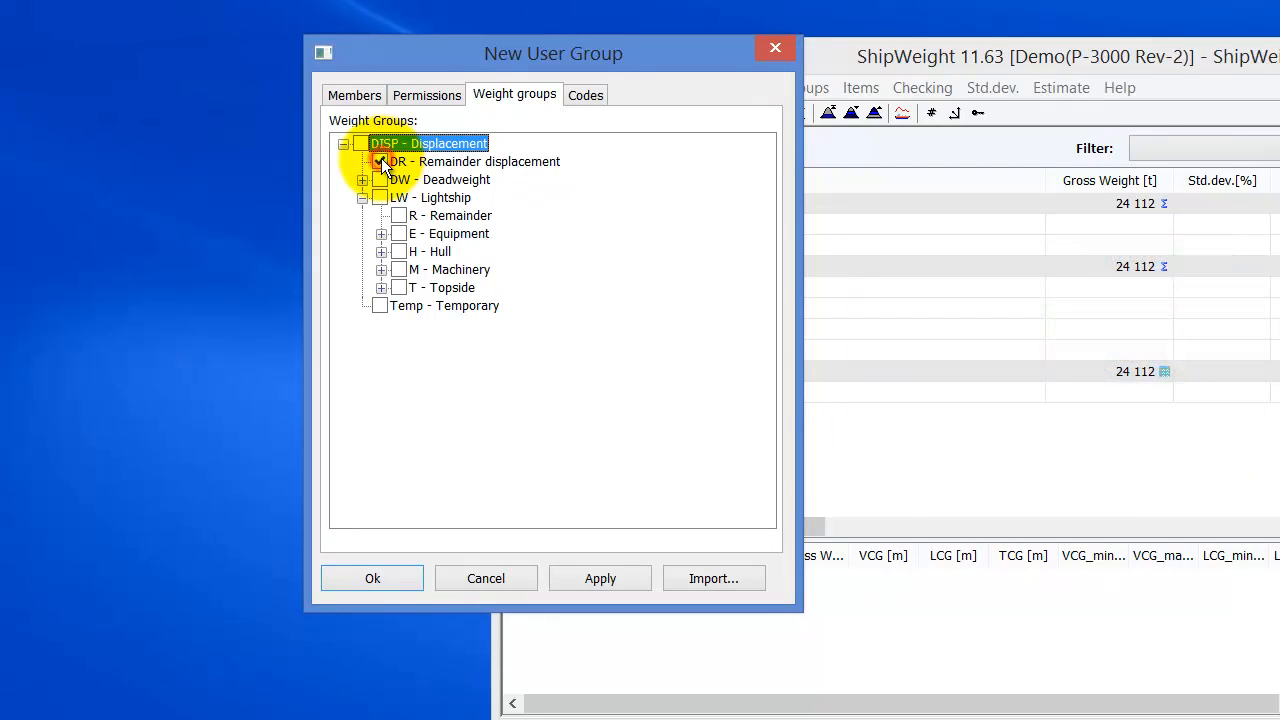
pyautogui.click(361, 143)
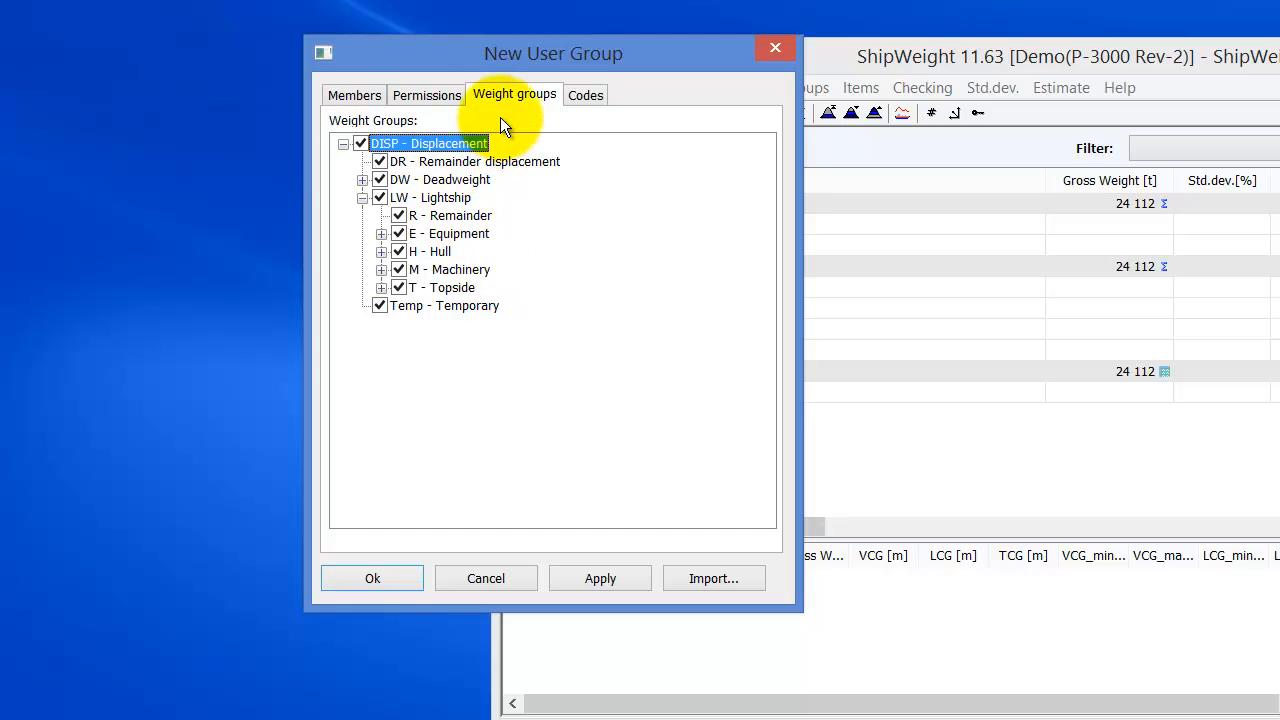
pyautogui.click(586, 94)
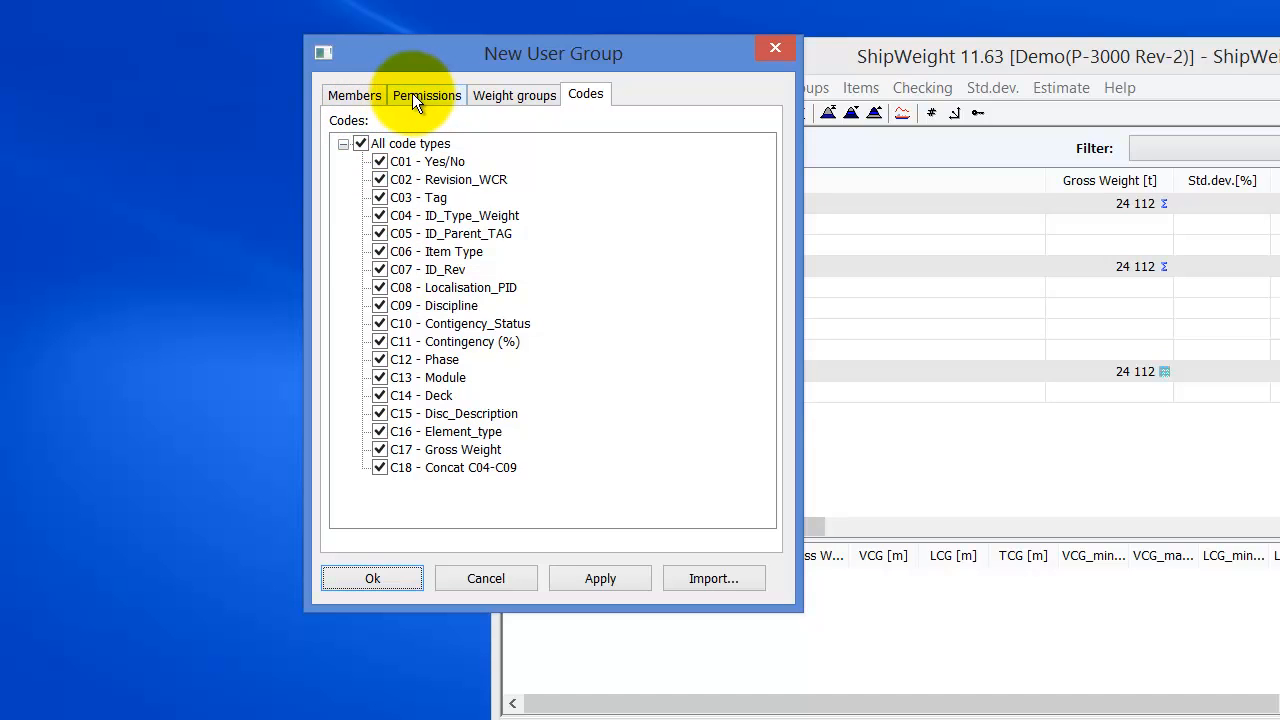
# - Save the ReadOnly group, 'Group for read-only users', into the groups list
pyautogui.click(363, 581)
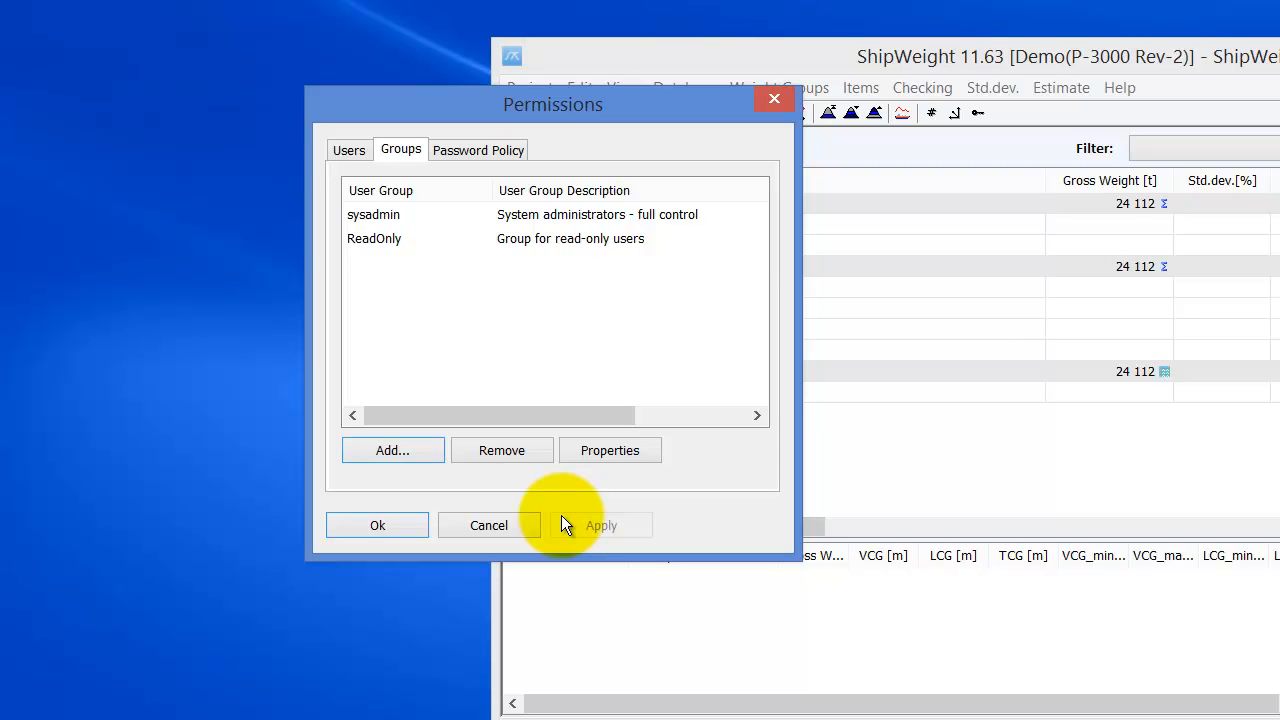
# - Add a new user with user name and full name in the ReadOnly group, requiring a password change at next logon
pyautogui.click(343, 148)
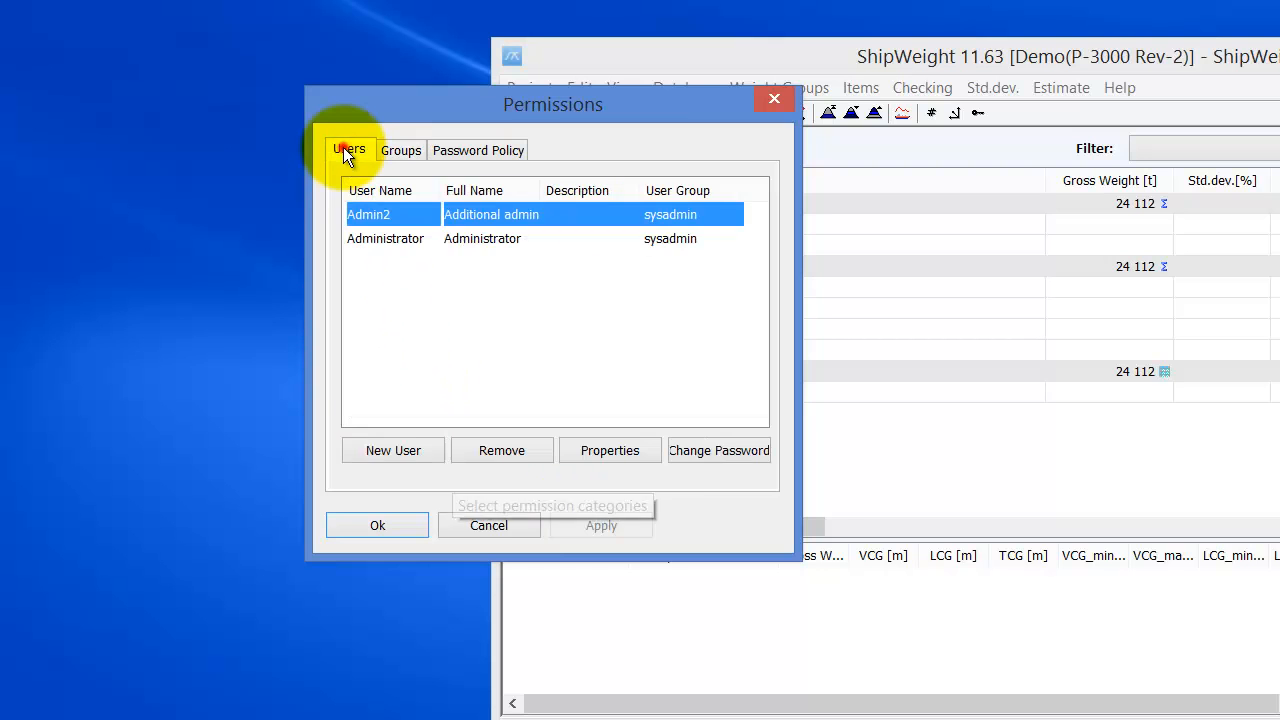
pyautogui.click(407, 446)
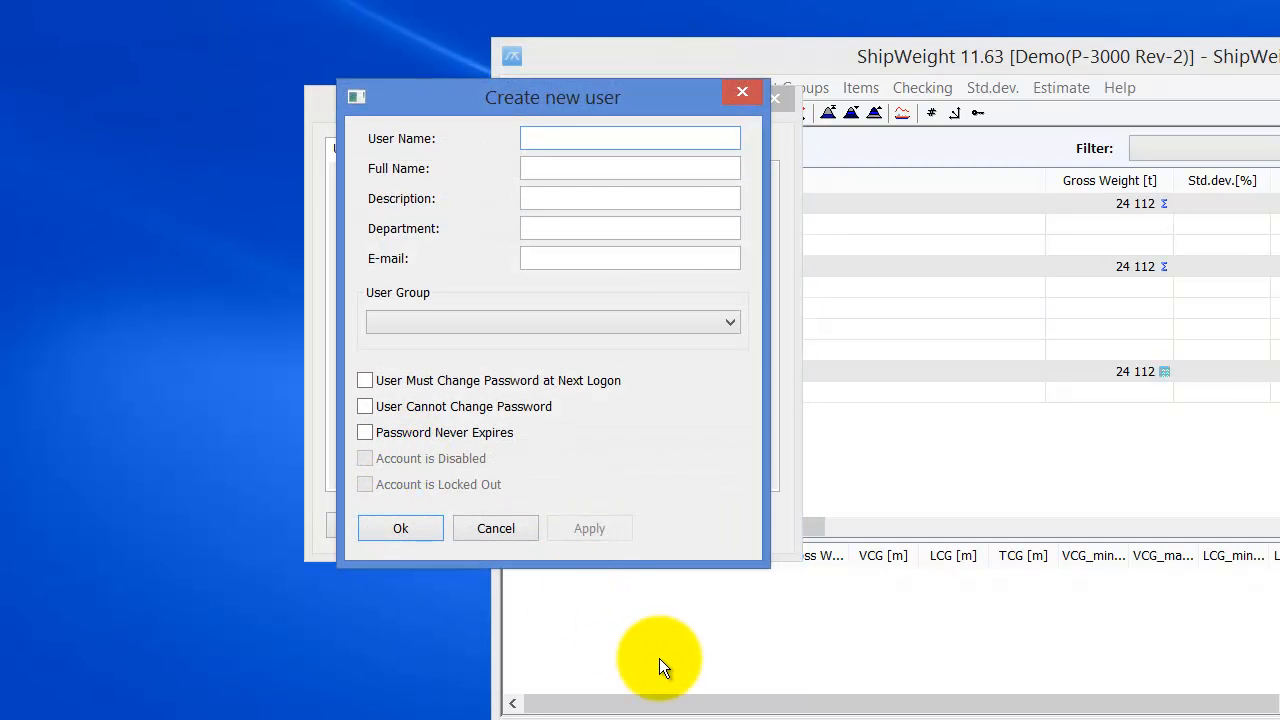
pyautogui.write('Joe')
pyautogui.press('Tab')
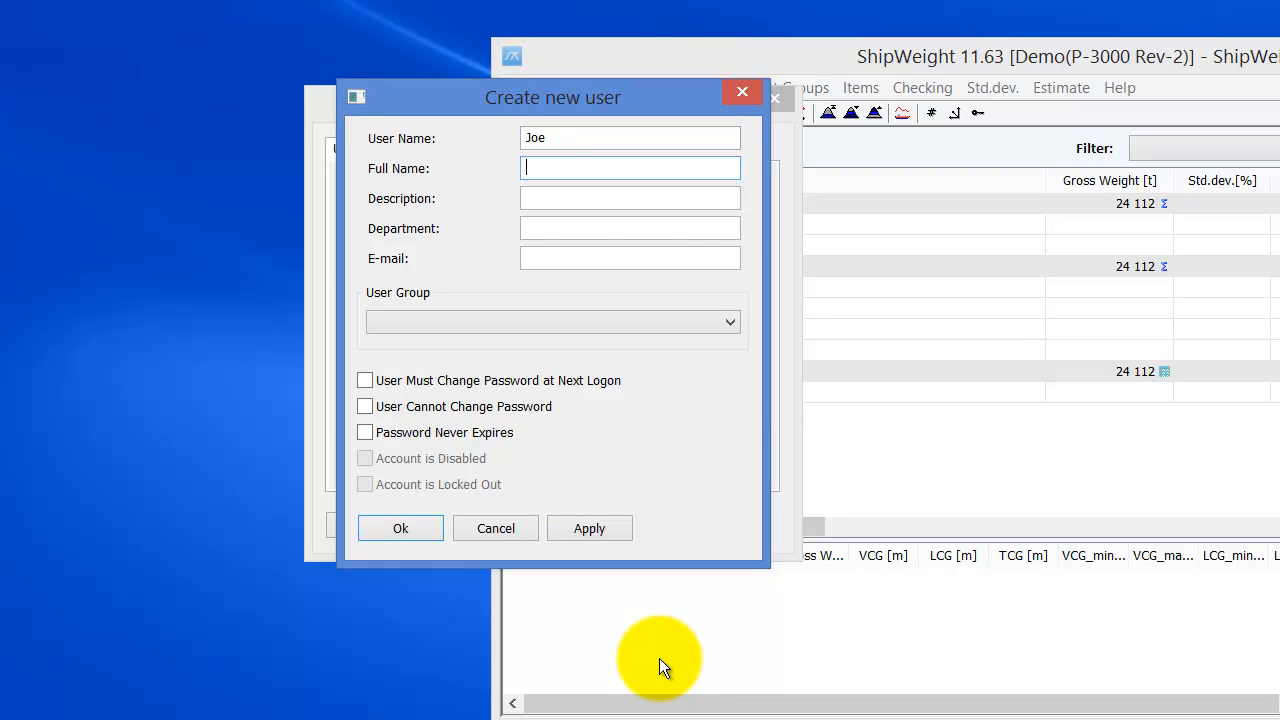
pyautogui.write('Joe Doe')
pyautogui.press('Tab')
pyautogui.press('Tab')
pyautogui.press('Tab')
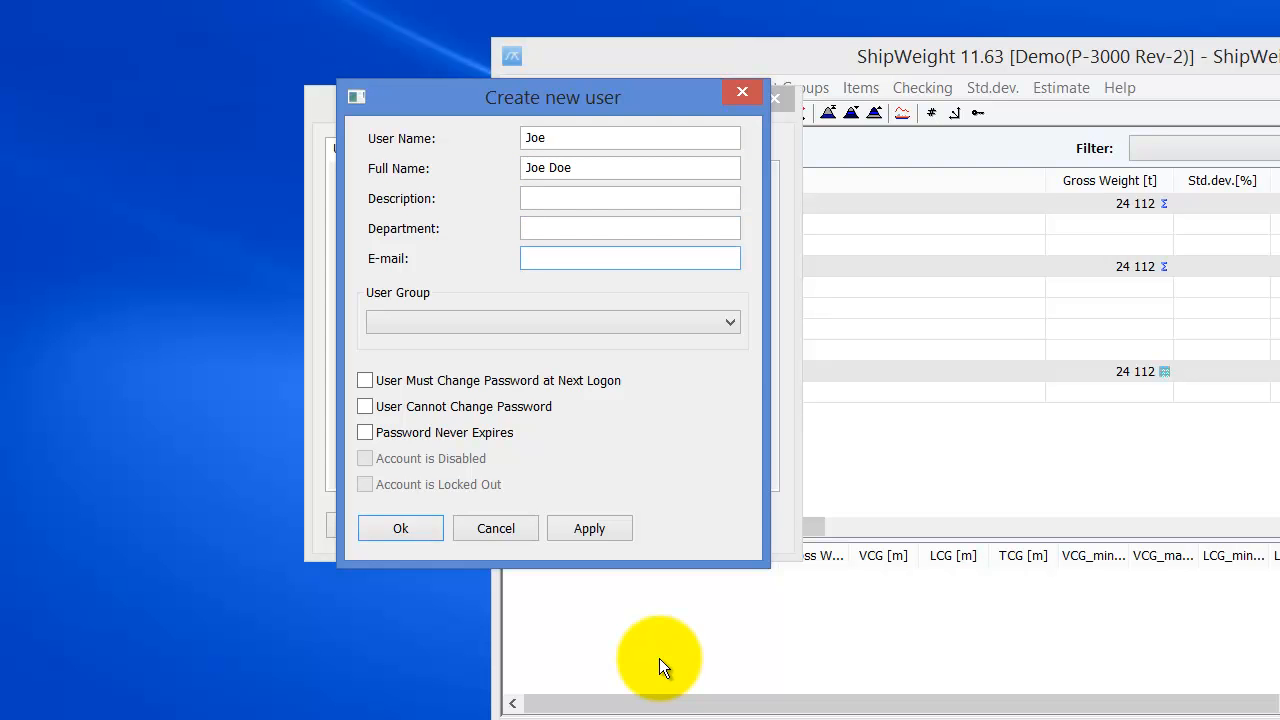
pyautogui.click(719, 320)
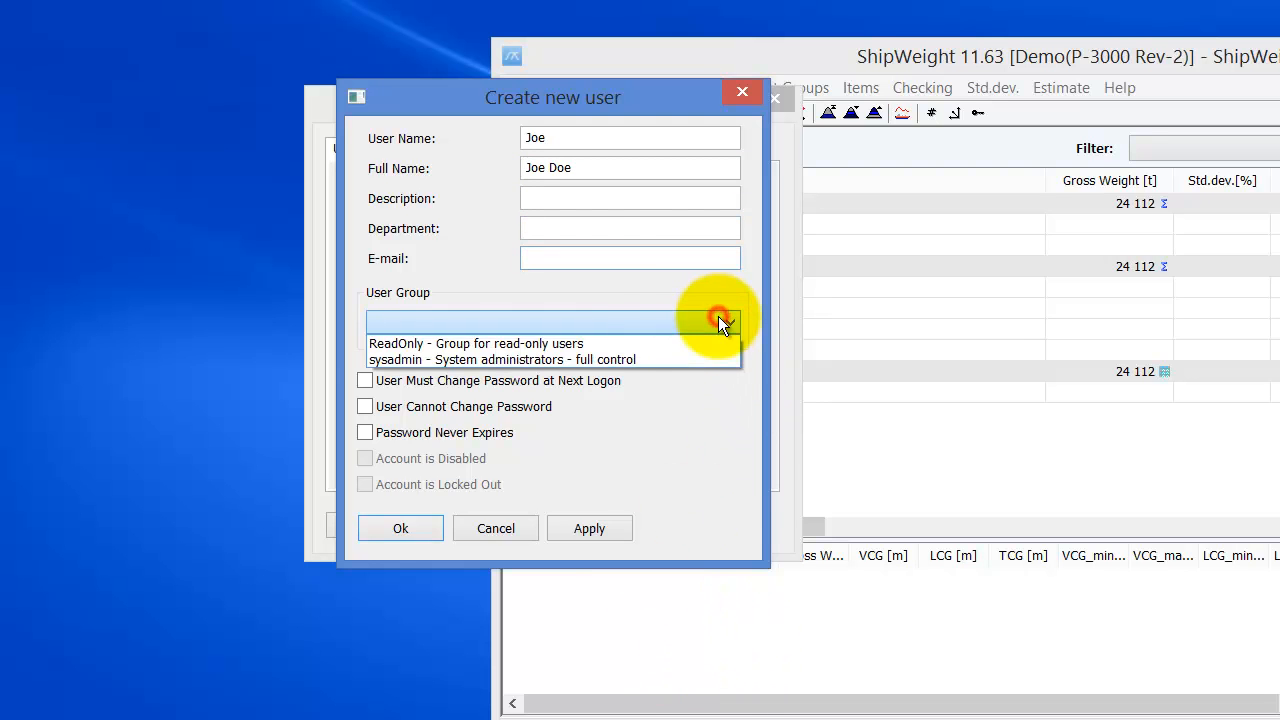
pyautogui.click(573, 343)
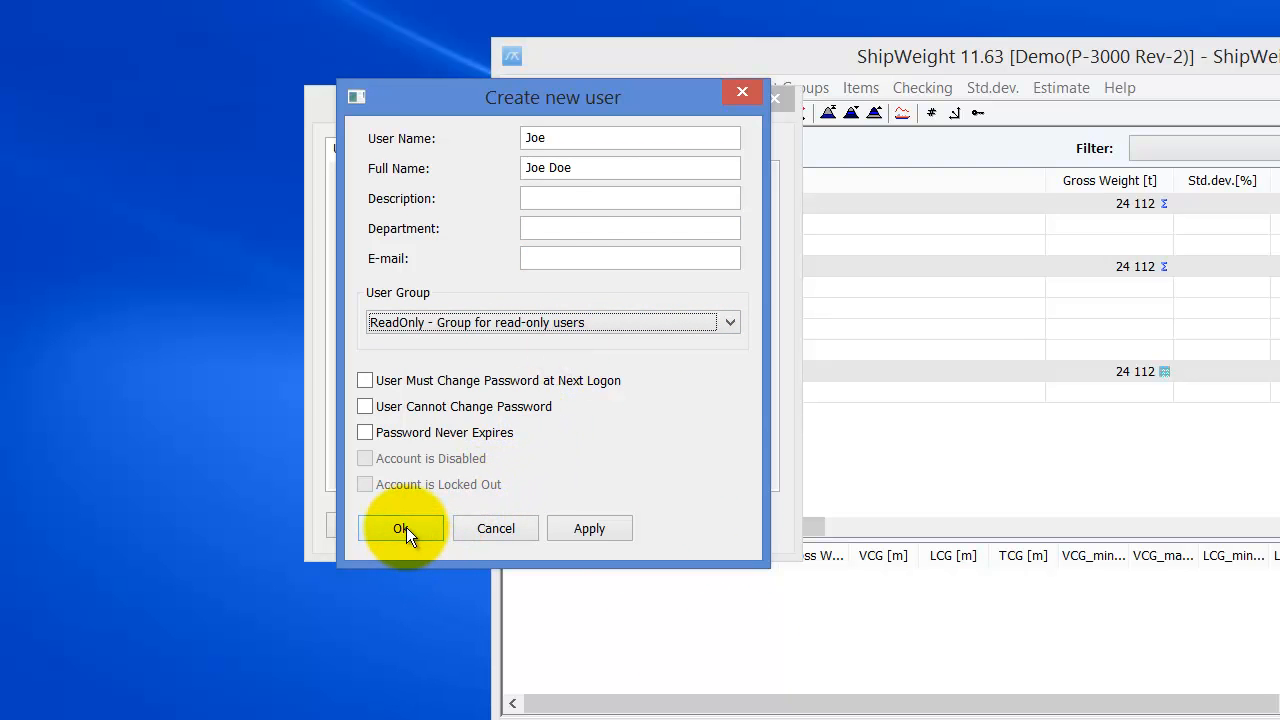
pyautogui.click(364, 379)
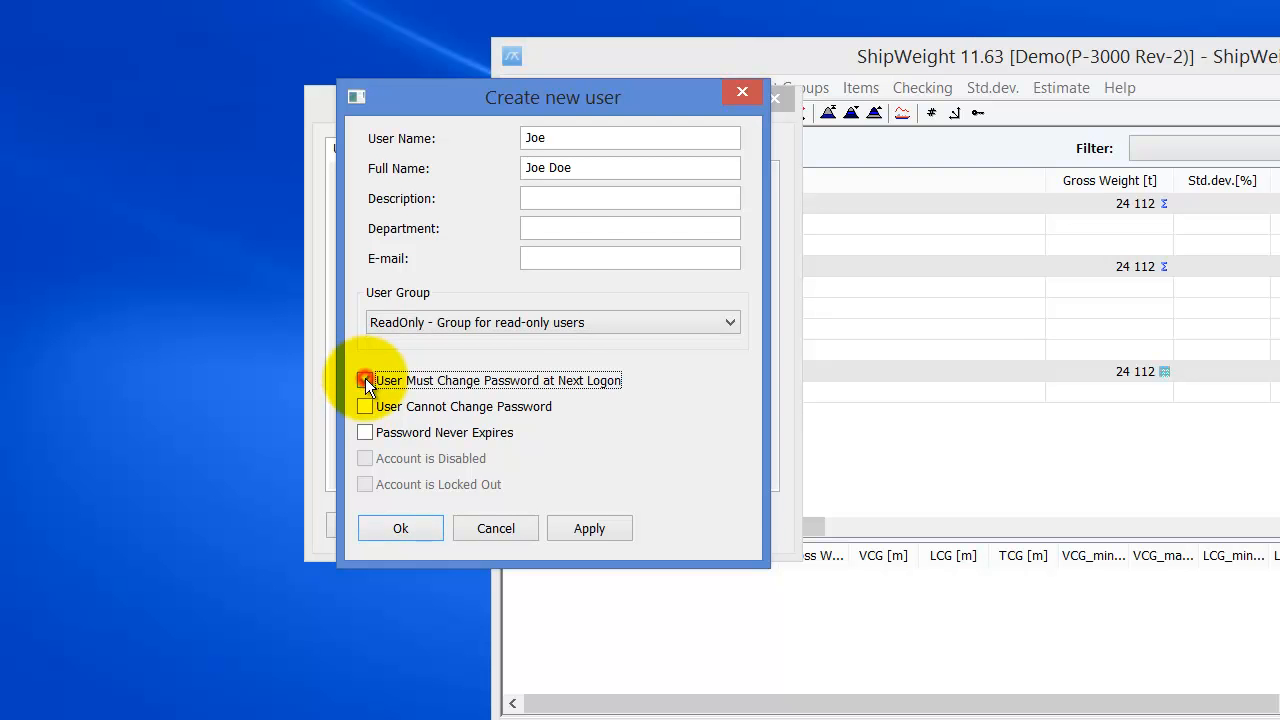
pyautogui.click(407, 529)
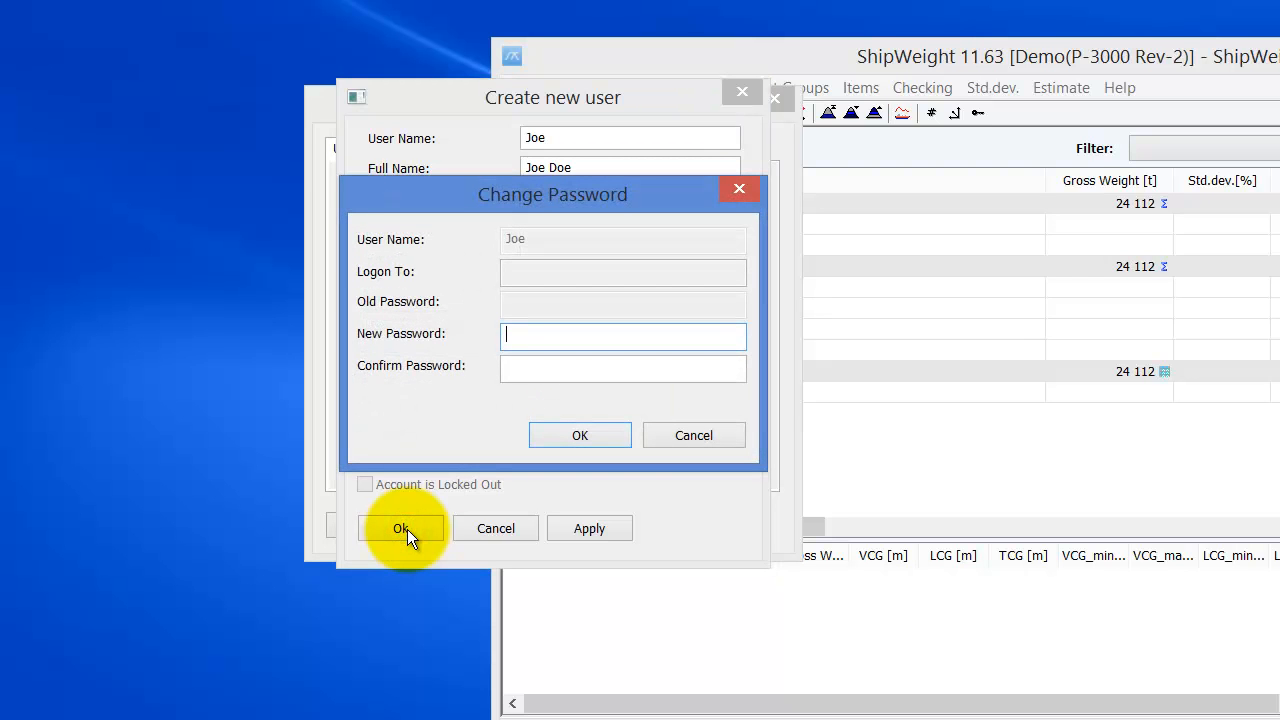
# - Set and confirm the new user's initial password, then close the permissions window
pyautogui.write('•••')
pyautogui.press('Tab')
pyautogui.write('•••')
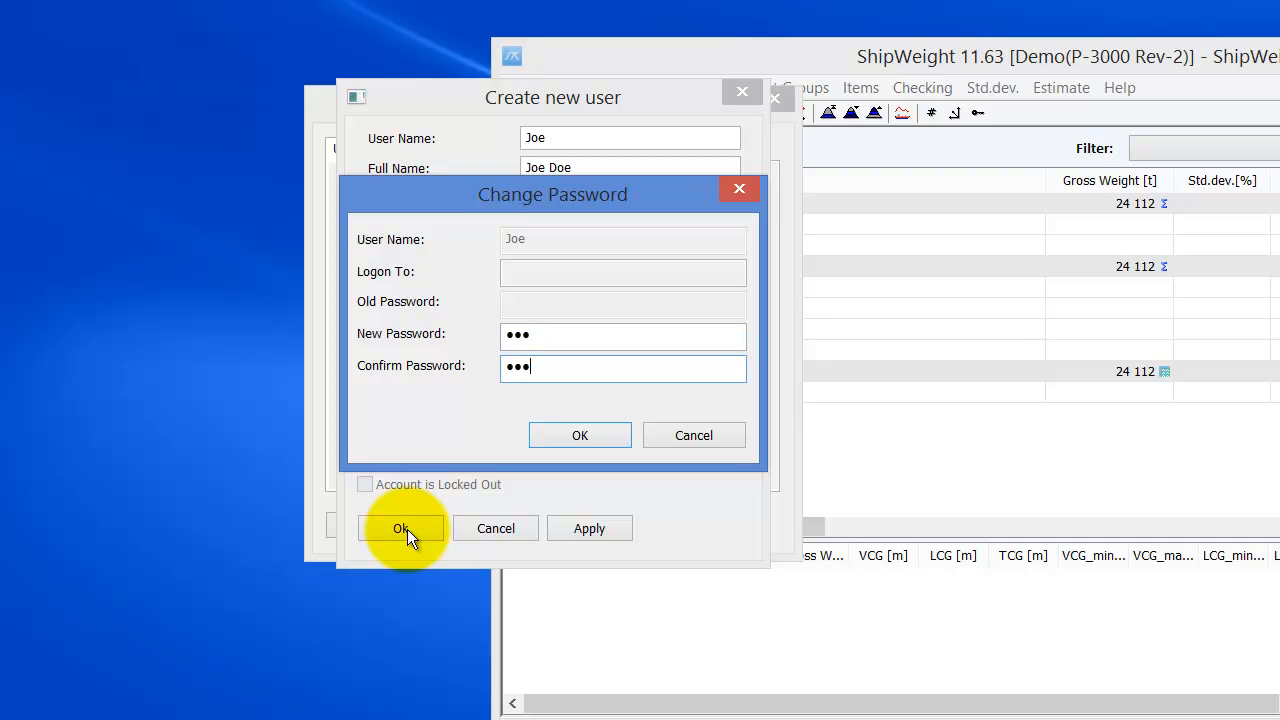
pyautogui.click(576, 436)
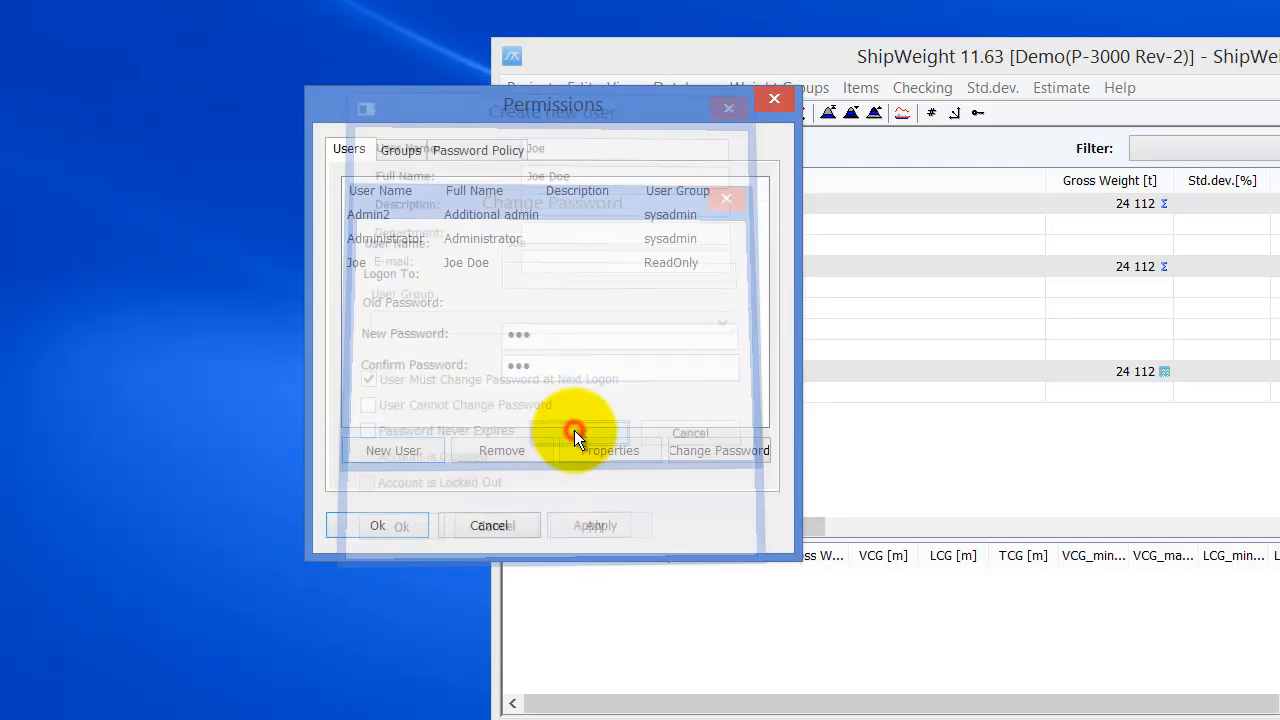
pyautogui.click(399, 531)
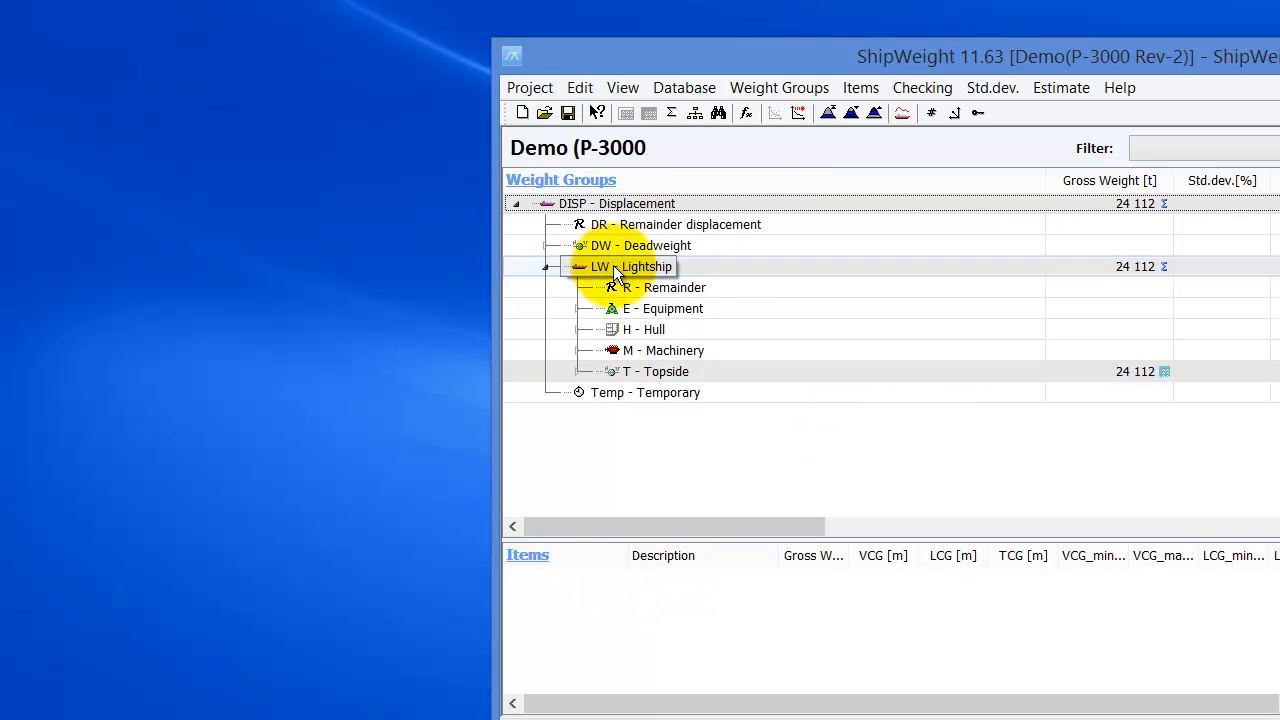
# - Exit ShipWeight via Project > Exit, saving the project and closing the comment log
pyautogui.click(535, 88)
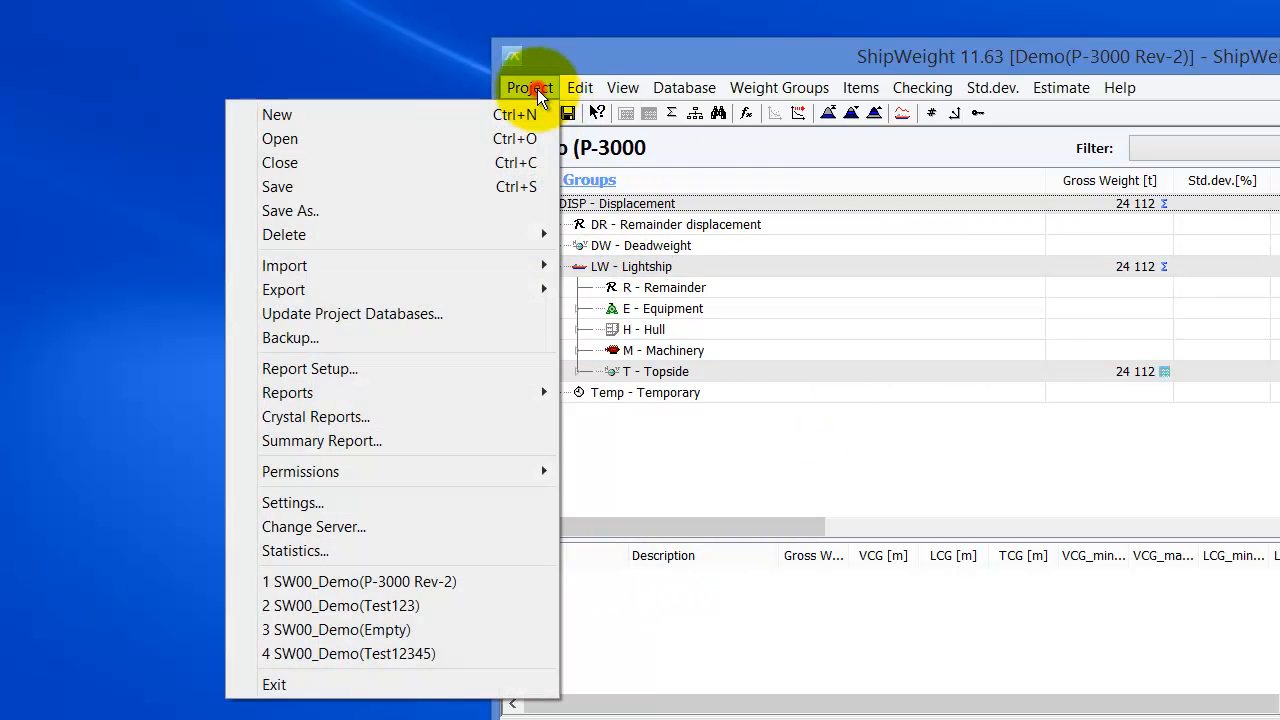
pyautogui.click(405, 680)
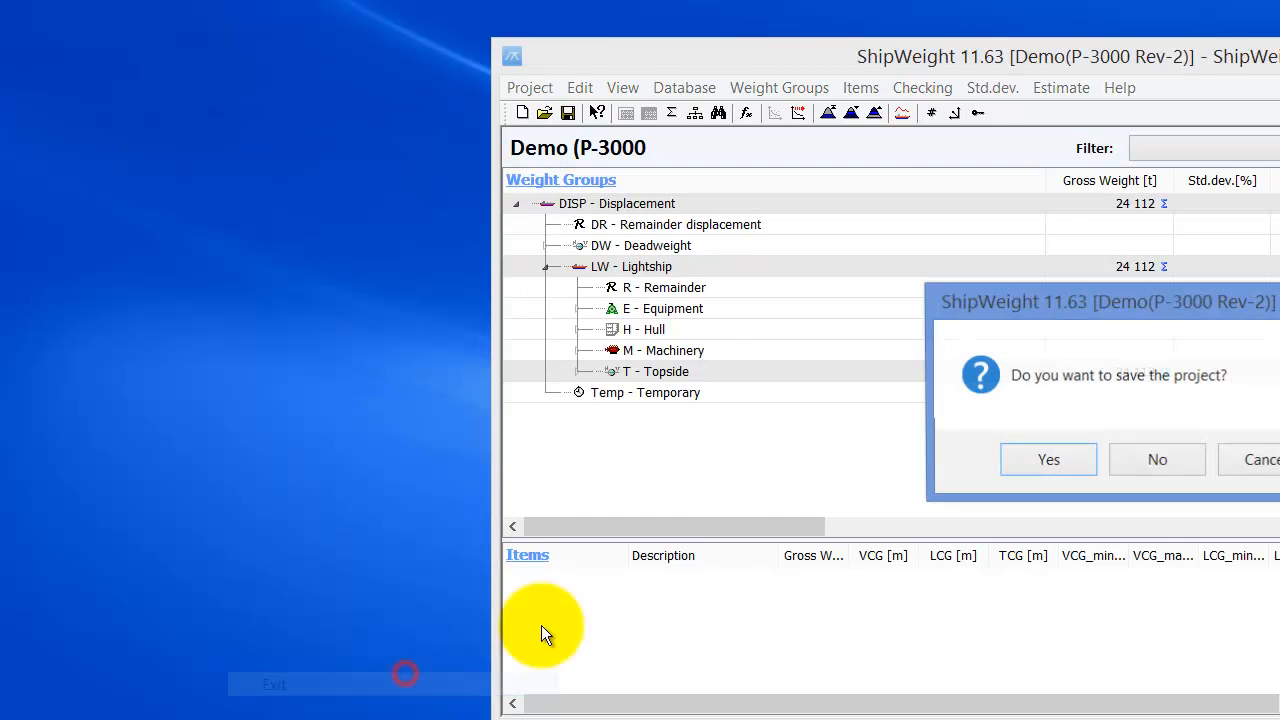
pyautogui.click(1085, 455)
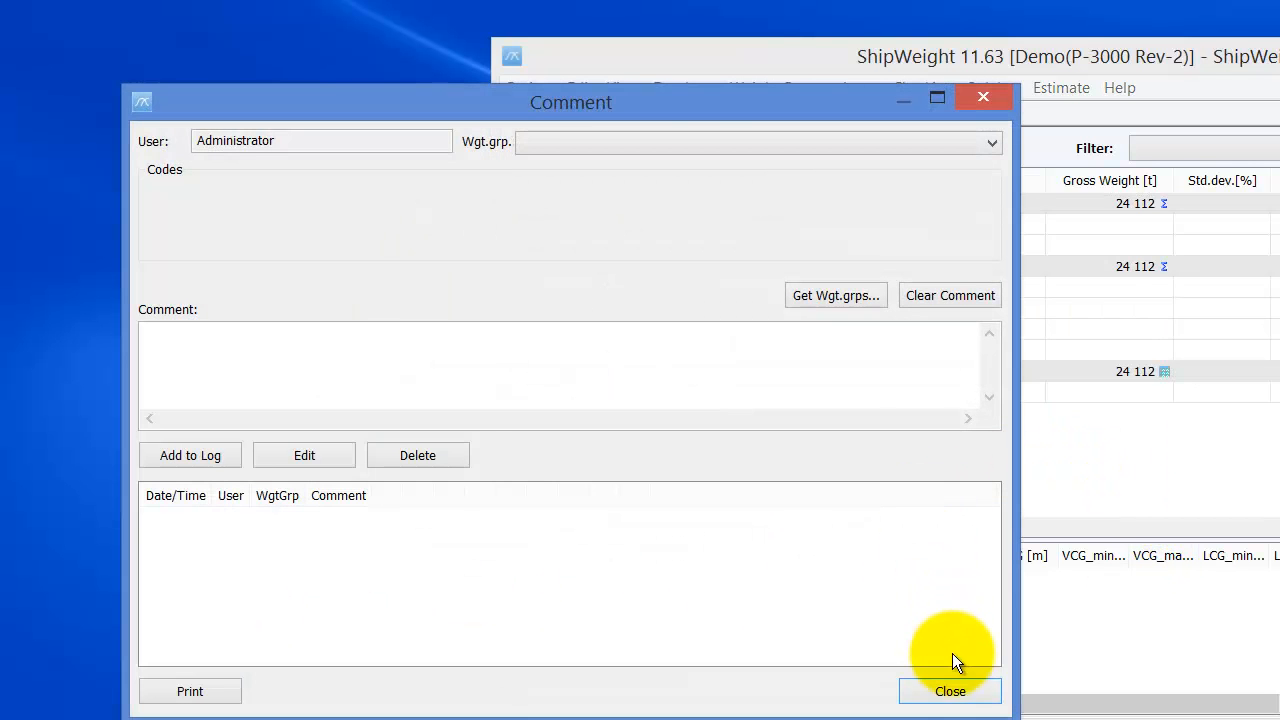
pyautogui.click(943, 684)
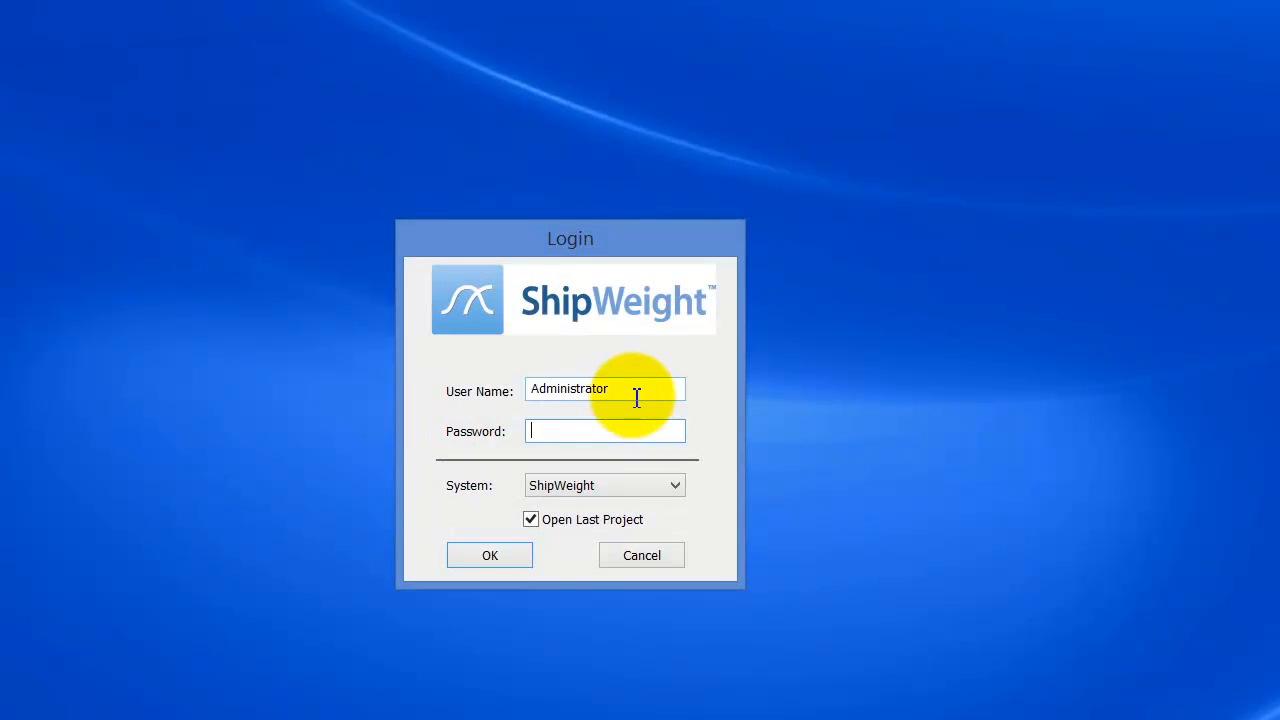
# - Log in with the new read-only user's name and password
pyautogui.moveTo(632, 395); pyautogui.dragTo(454, 373)
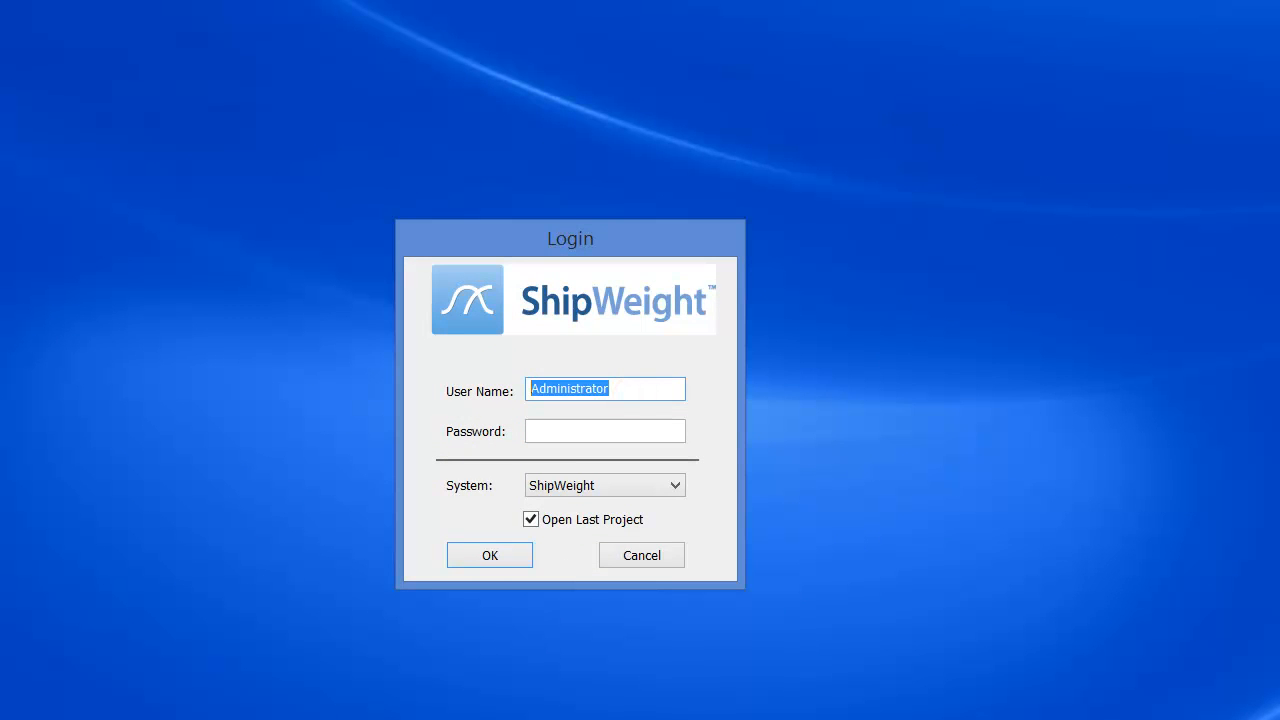
pyautogui.write('Joe')
pyautogui.press('Tab')
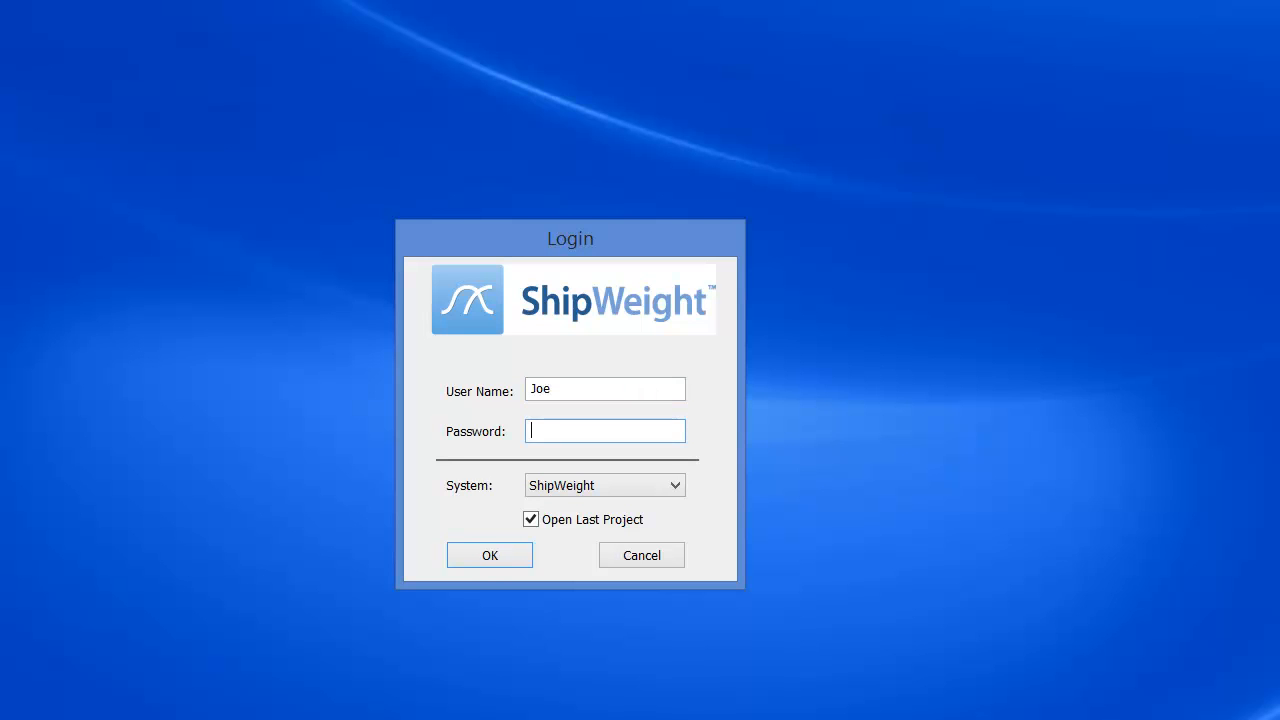
pyautogui.write('***')
pyautogui.click(506, 553)
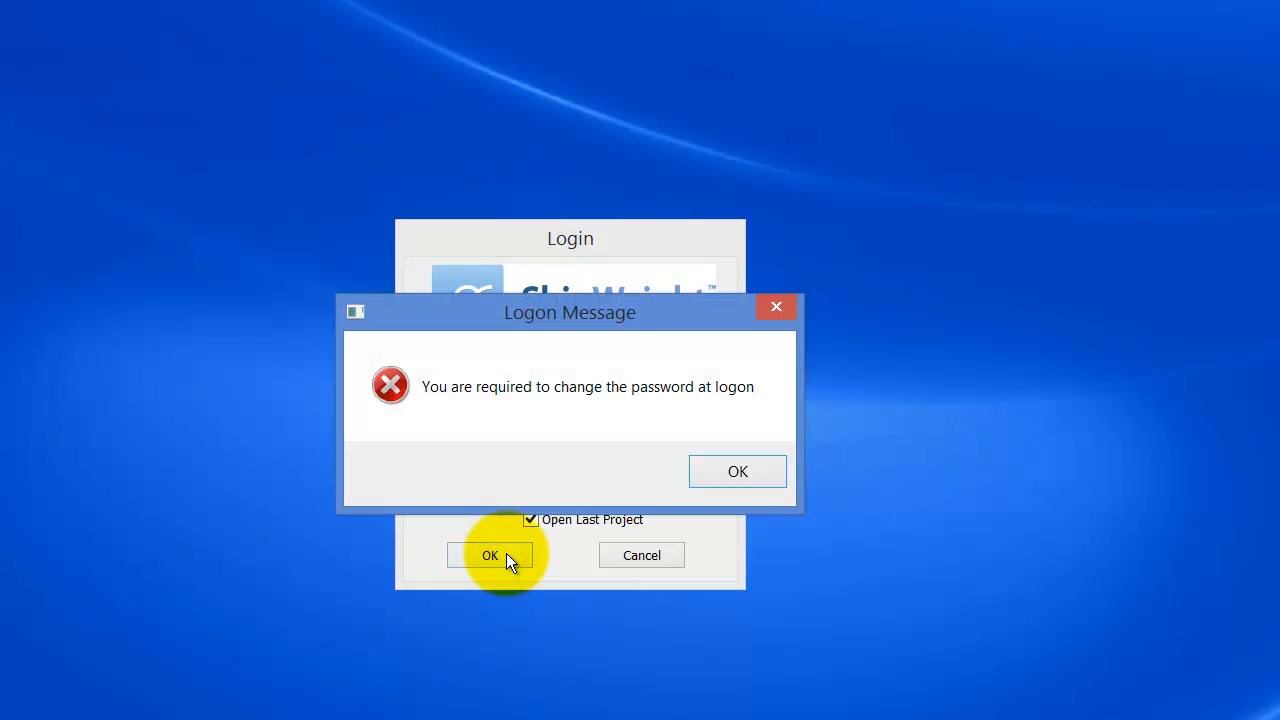
# - Enter the old password, then a new password and its confirmation, to finish logging in
pyautogui.click(737, 472)
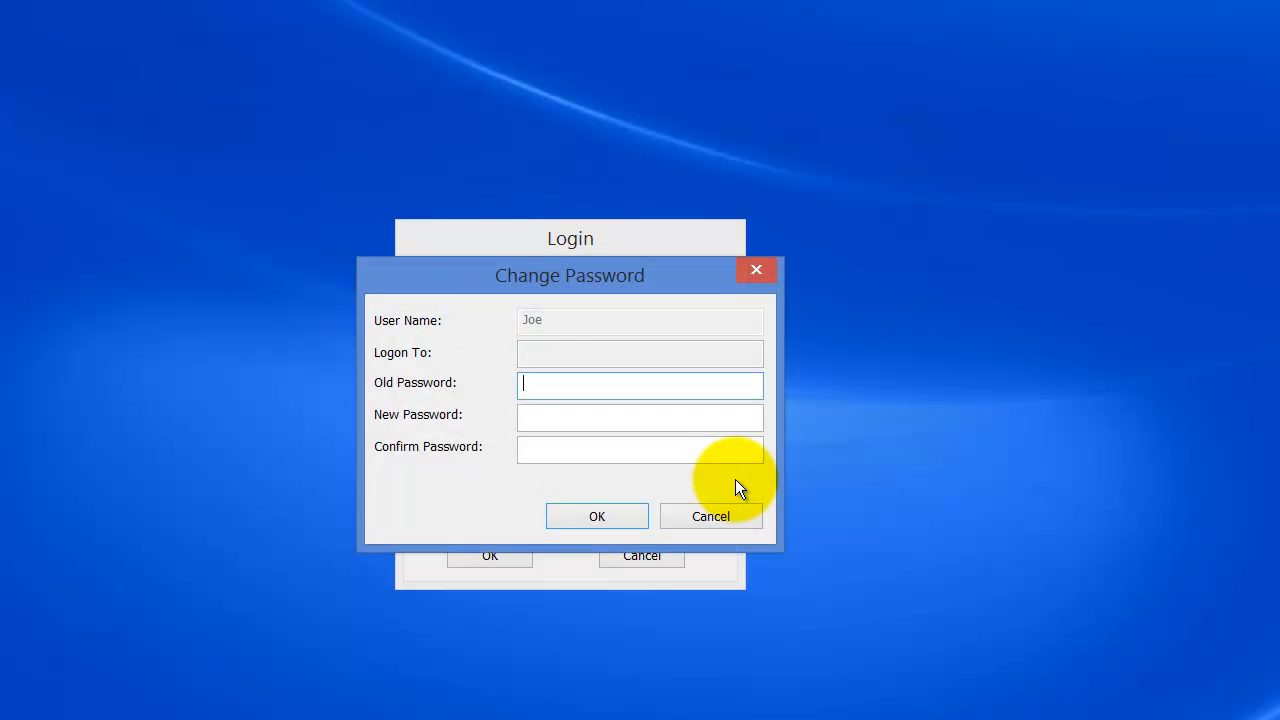
pyautogui.write('•••')
pyautogui.press('Tab')
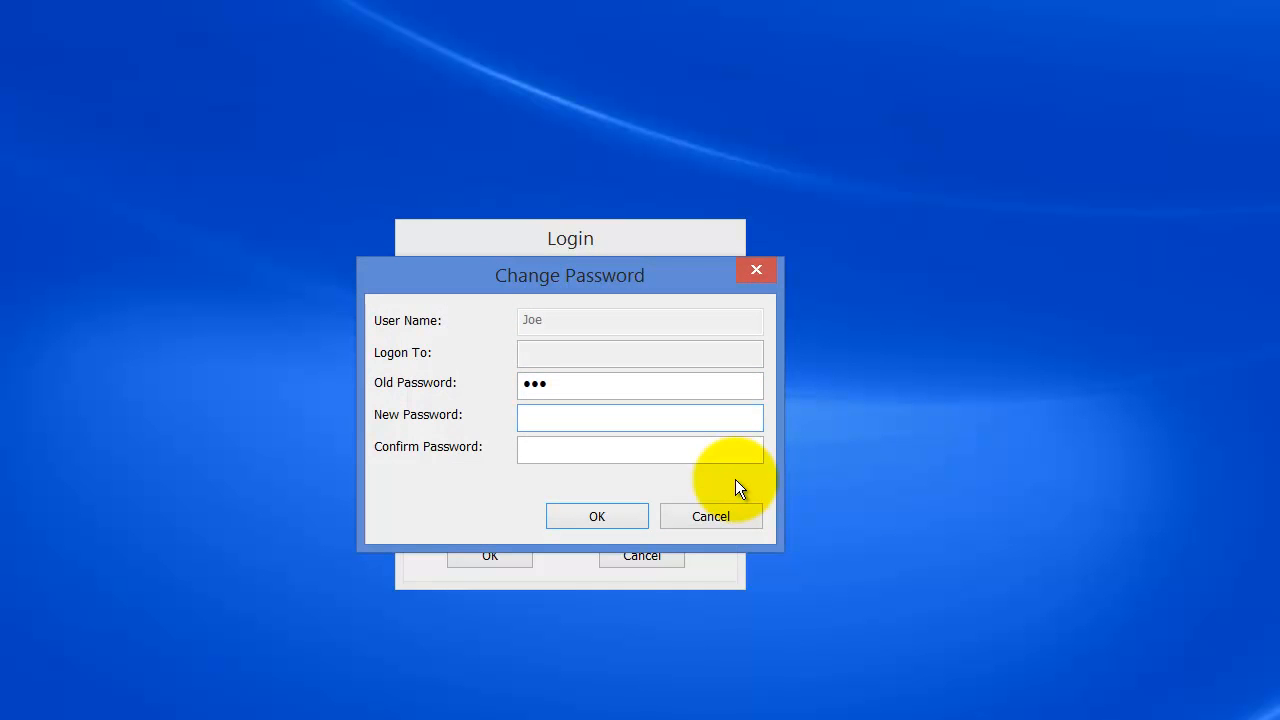
pyautogui.write('•••')
pyautogui.press('Tab')
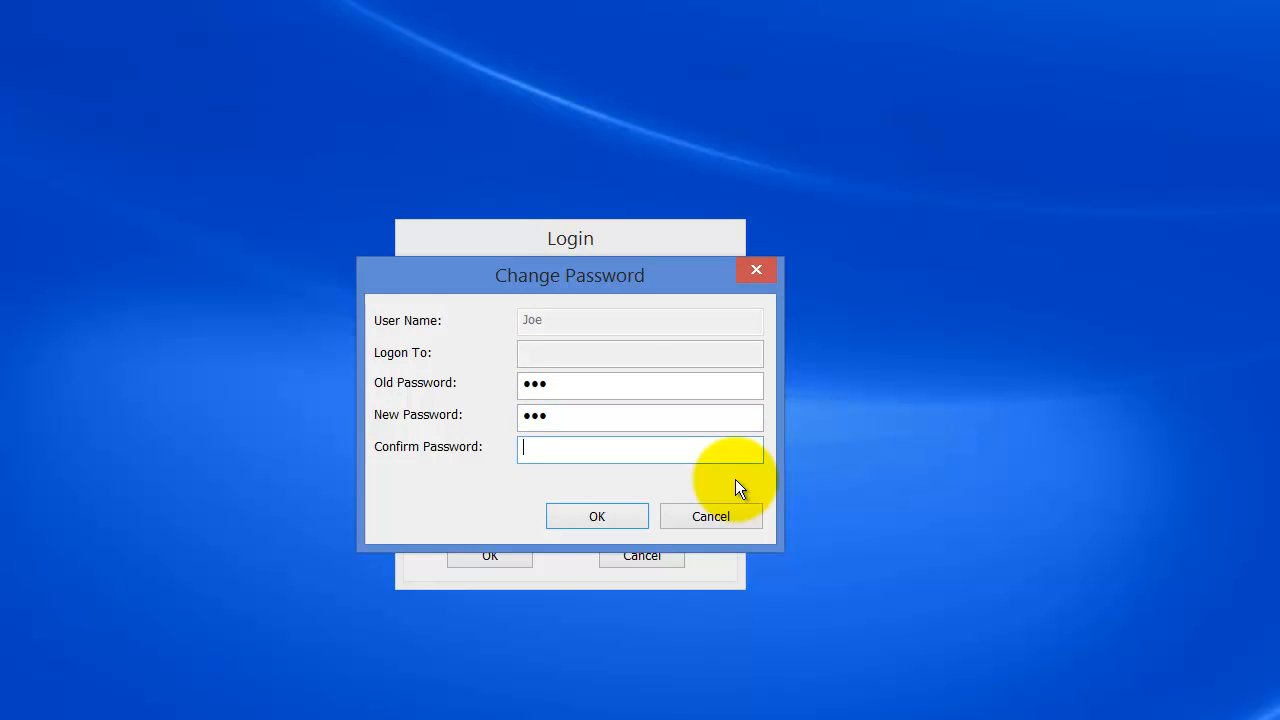
pyautogui.write('•••')
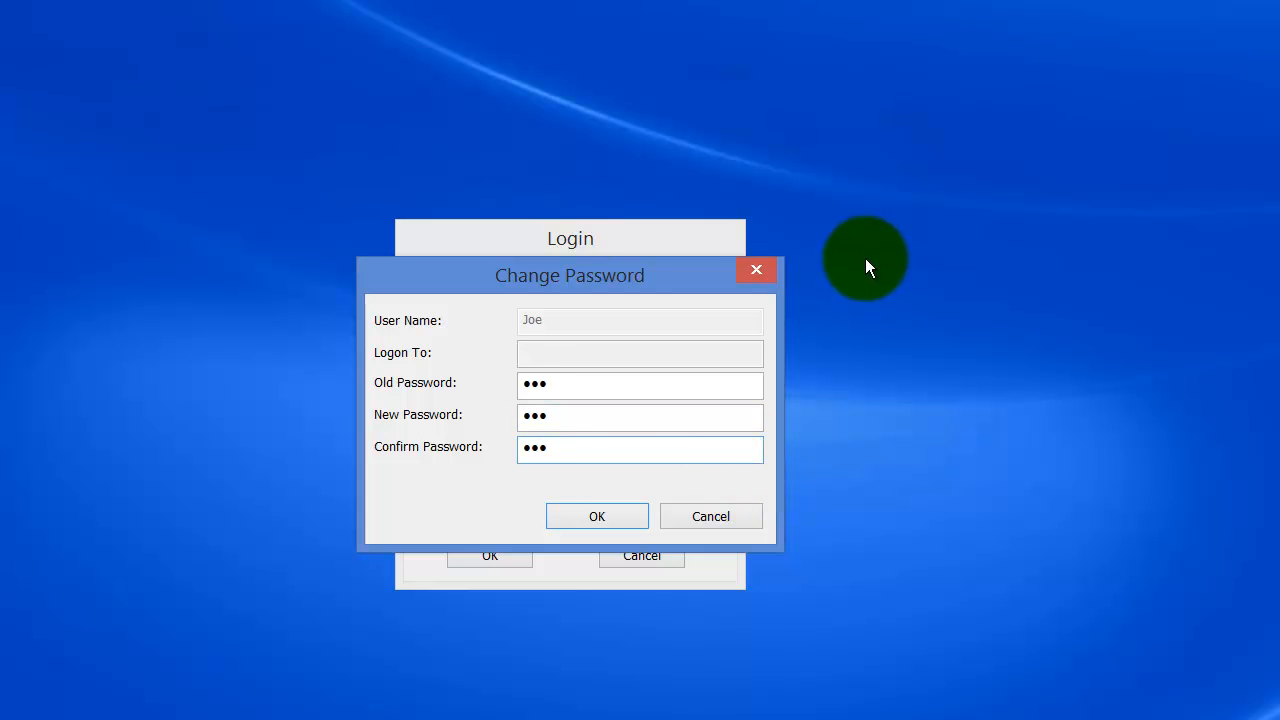
pyautogui.click(629, 515)
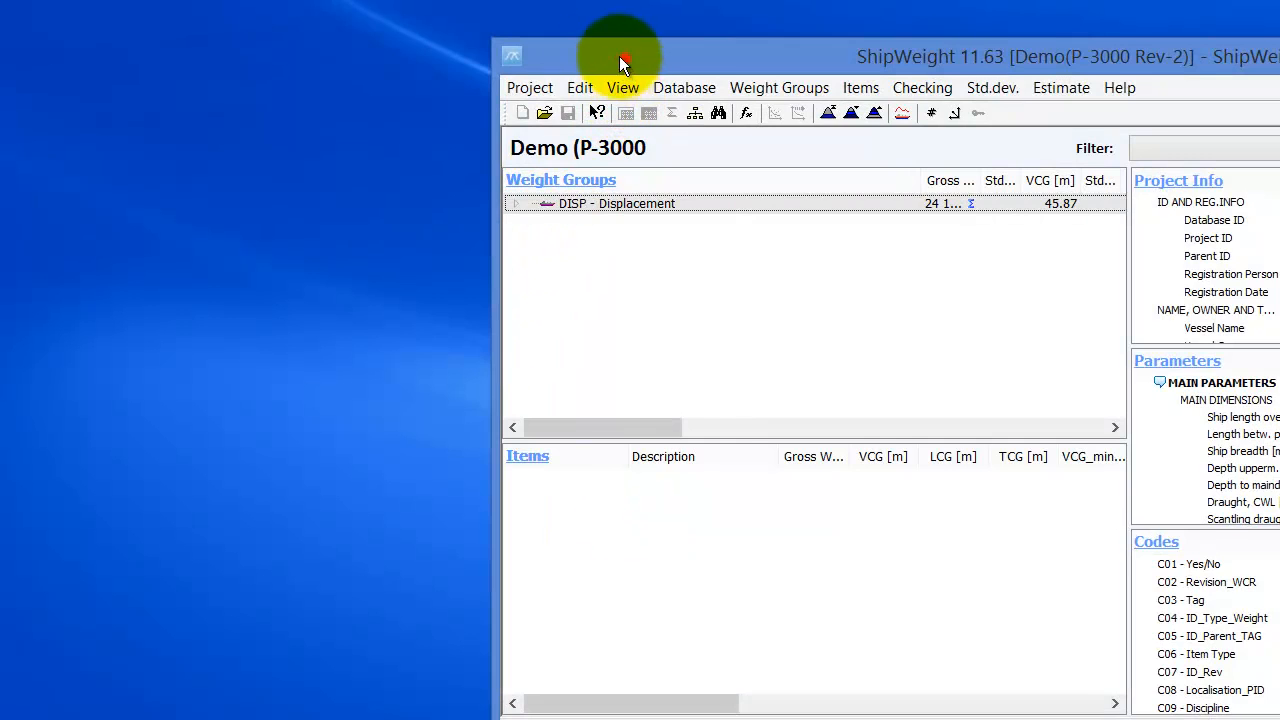
# - Try the item editing functions and dismiss both WgtInfo-Edit permission warnings
pyautogui.moveTo(619, 56); pyautogui.dragTo(144, 32)
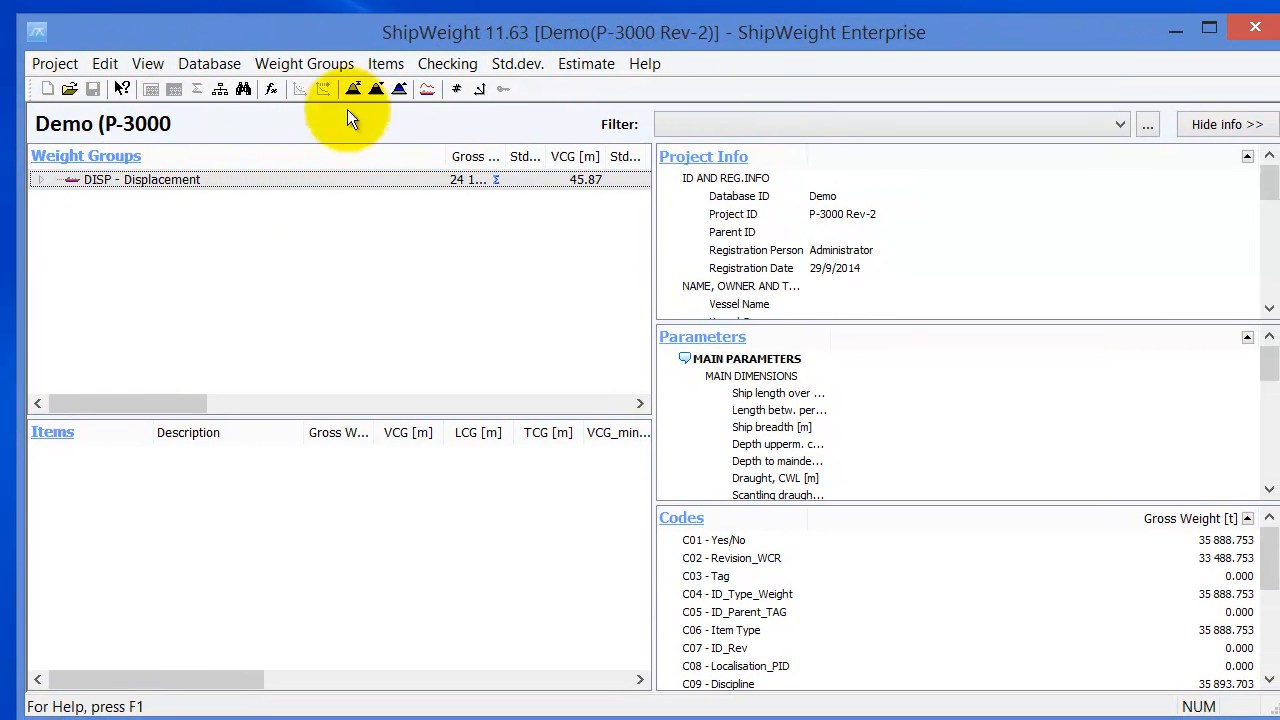
pyautogui.click(373, 66)
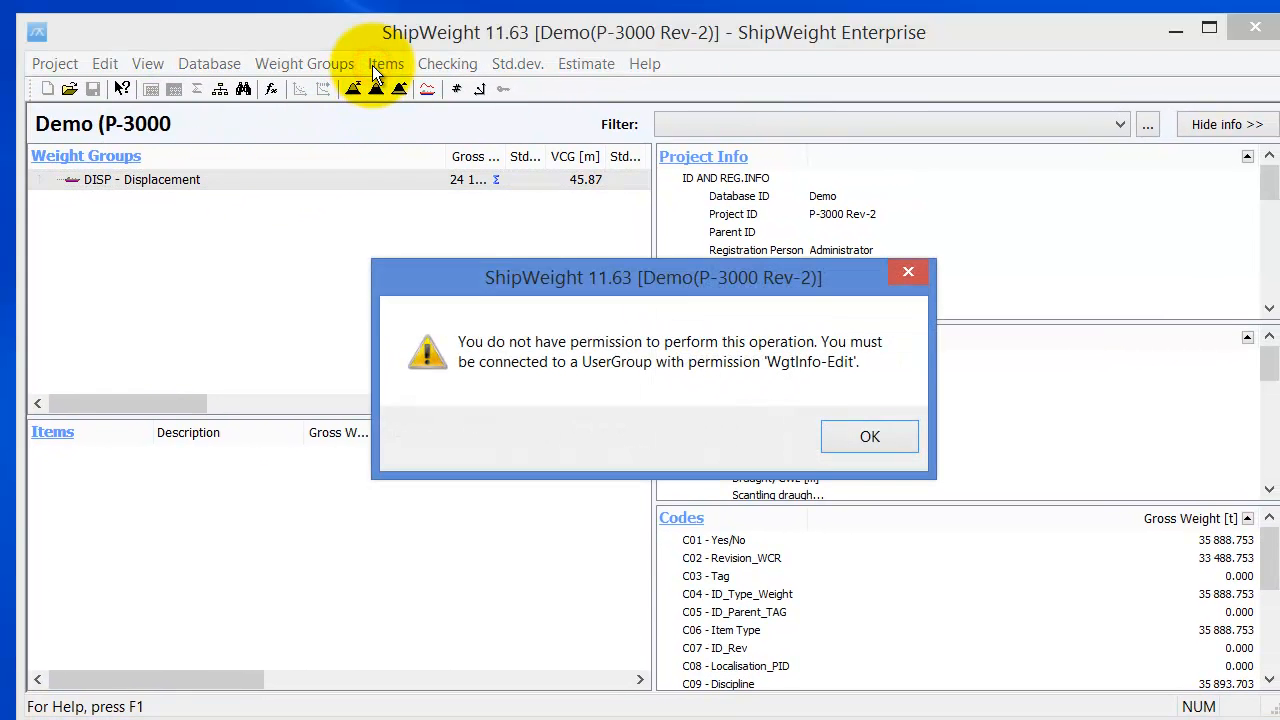
pyautogui.click(876, 443)
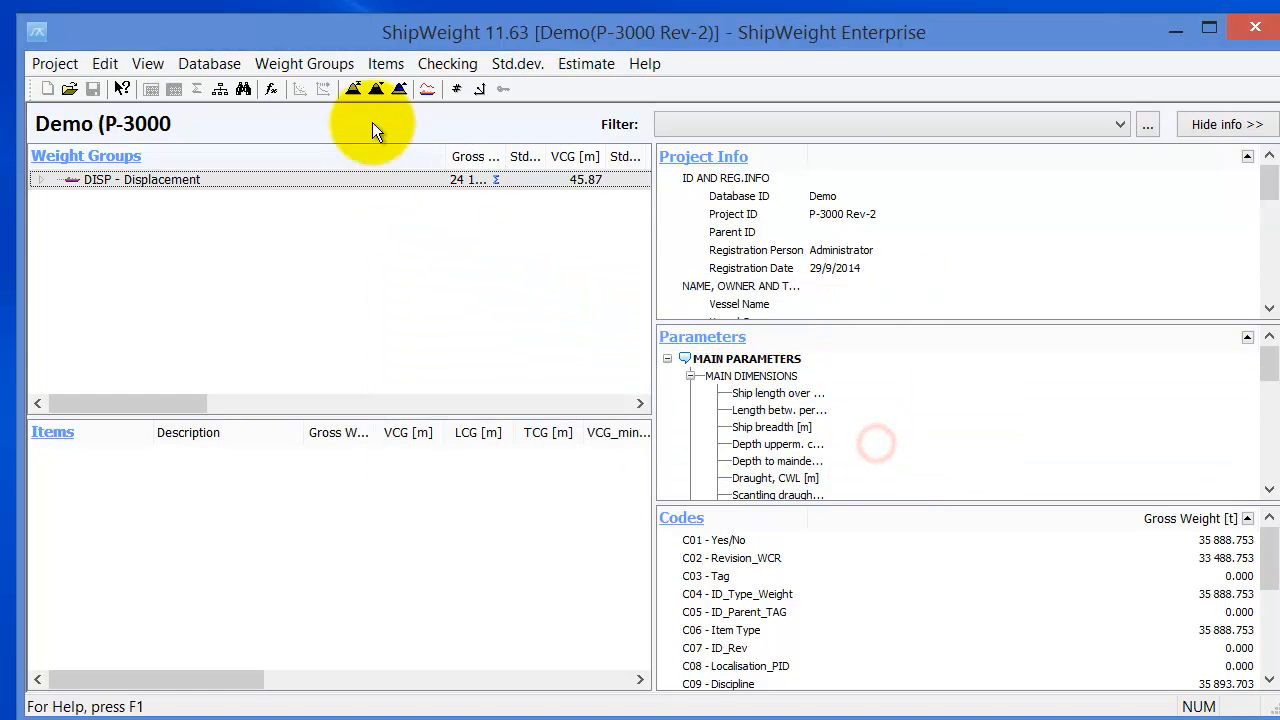
pyautogui.click(384, 64)
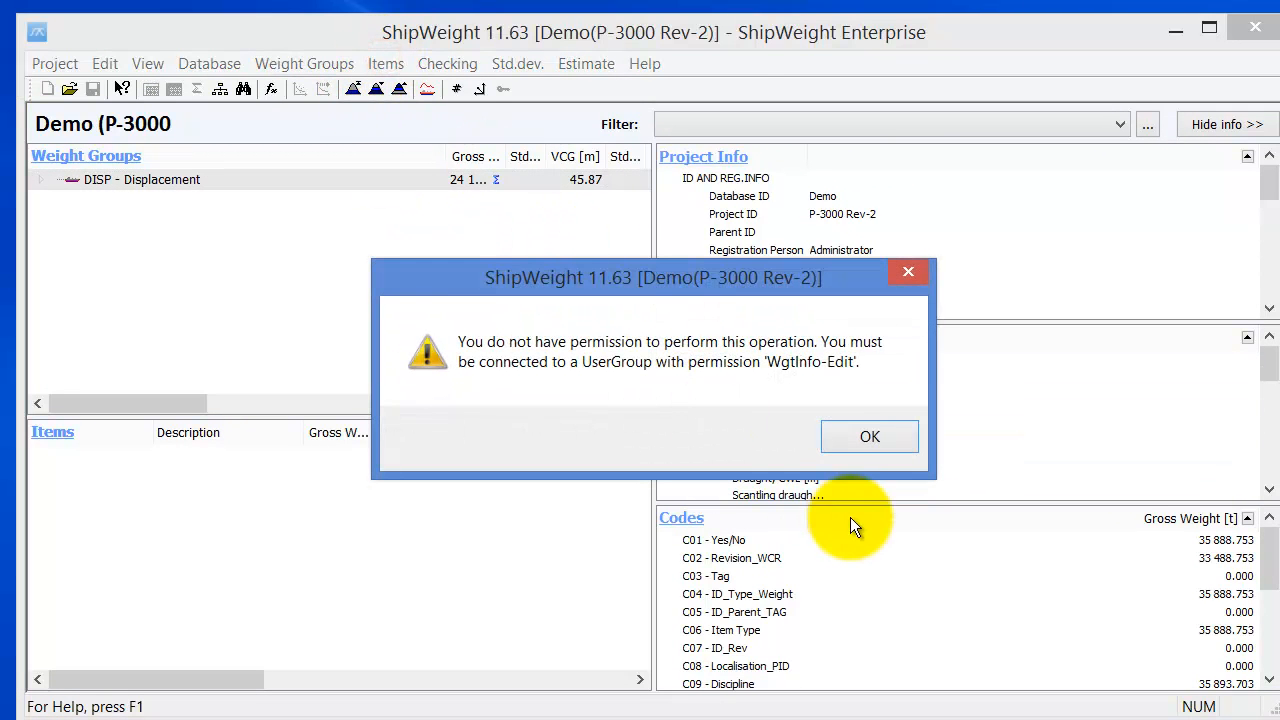
pyautogui.click(848, 437)
# - Expand DISP - Displacement and load the items of the T - Topside group
pyautogui.click(272, 60)
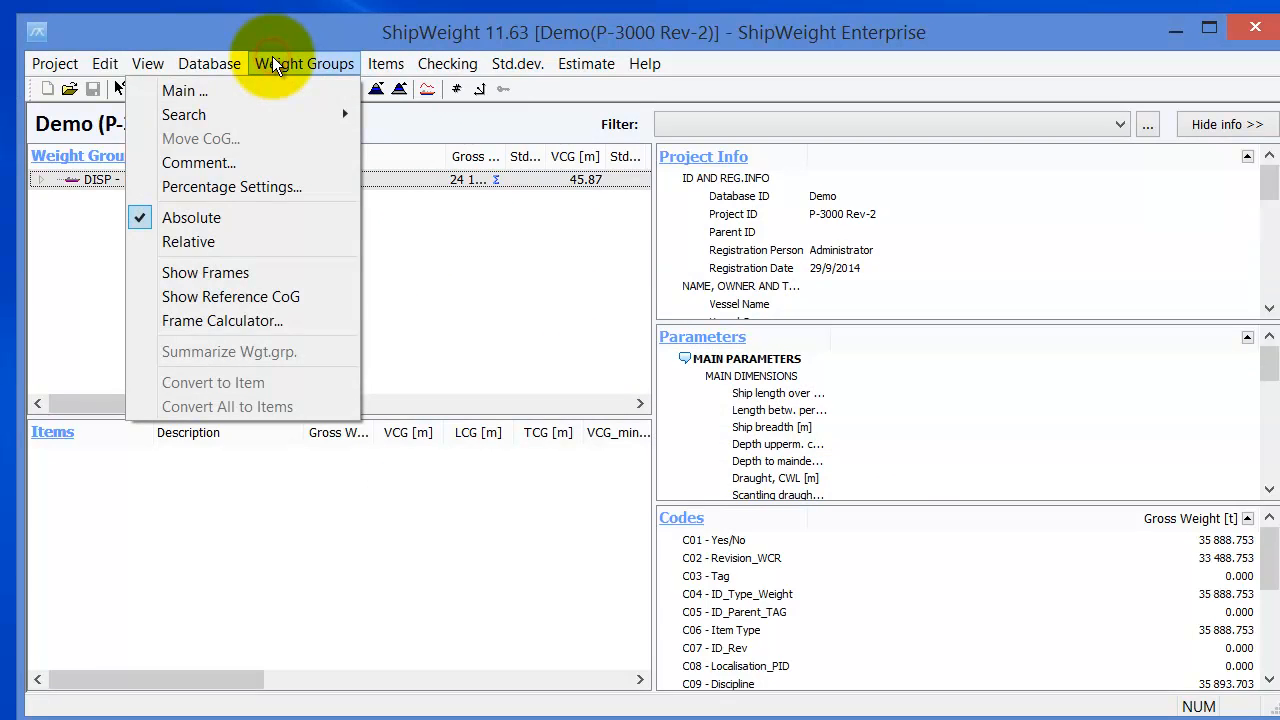
pyautogui.click(218, 34)
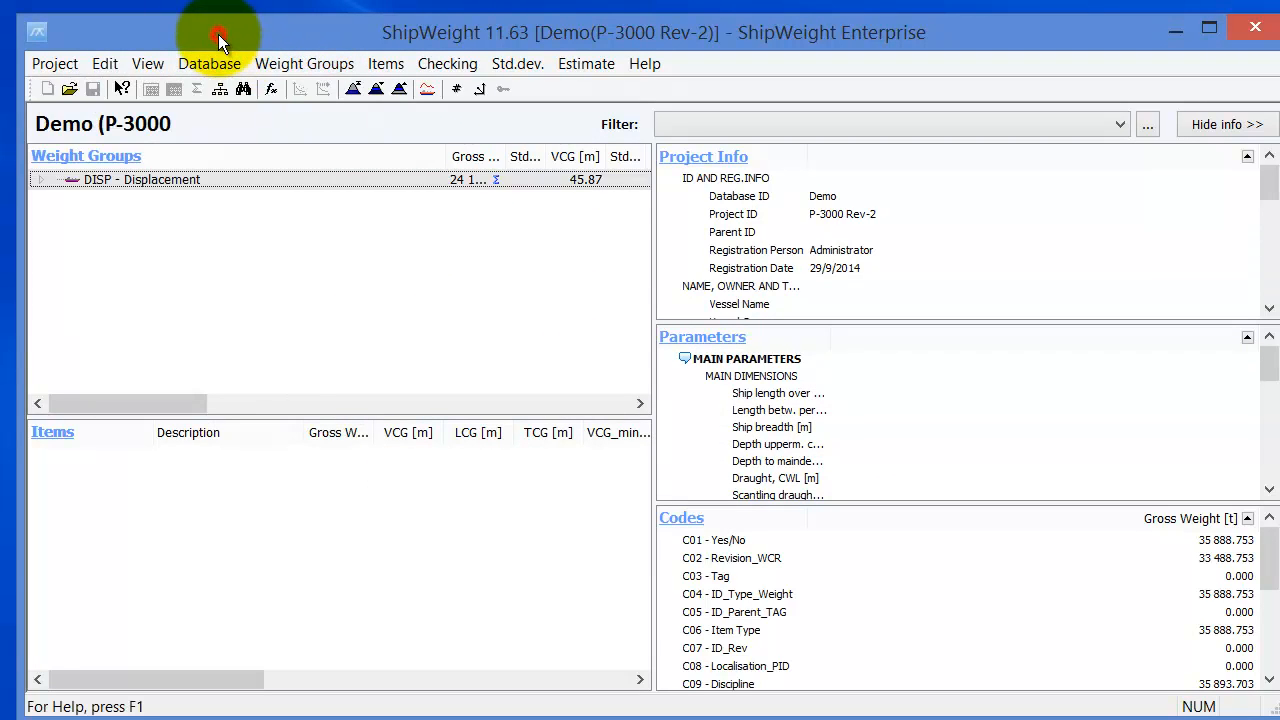
pyautogui.click(40, 179)
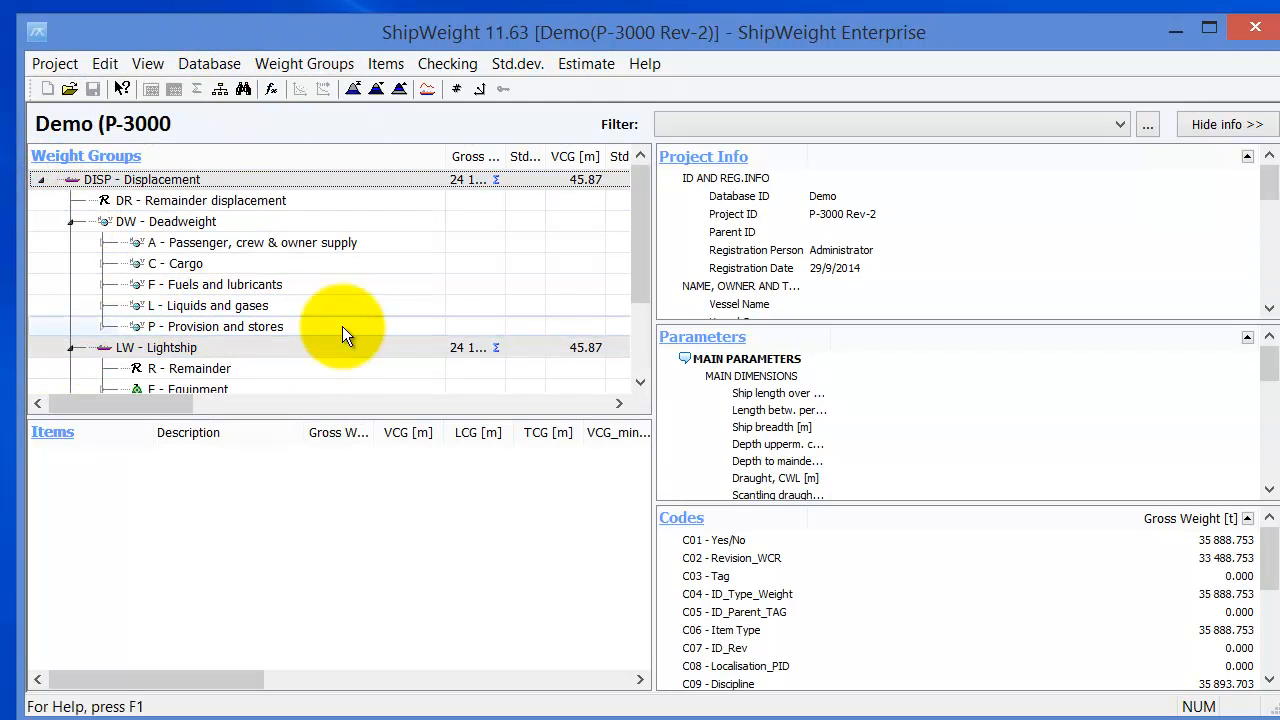
pyautogui.click(641, 355)
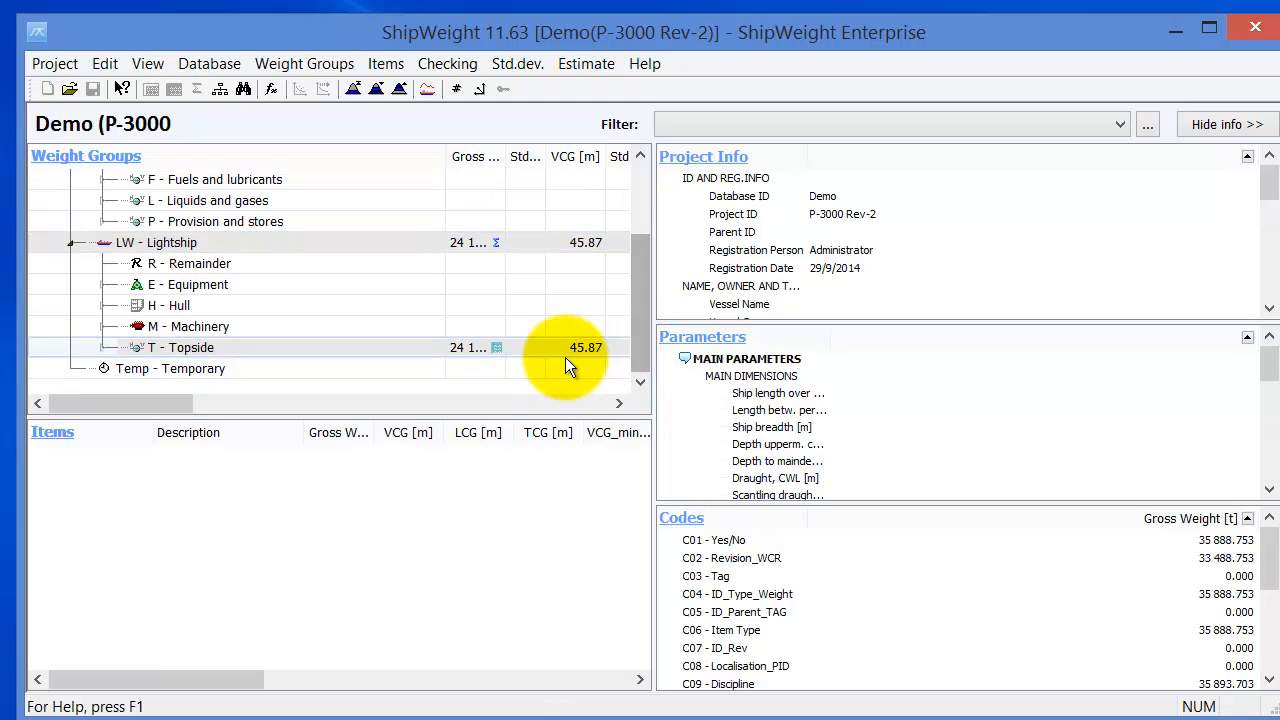
pyautogui.click(494, 348)
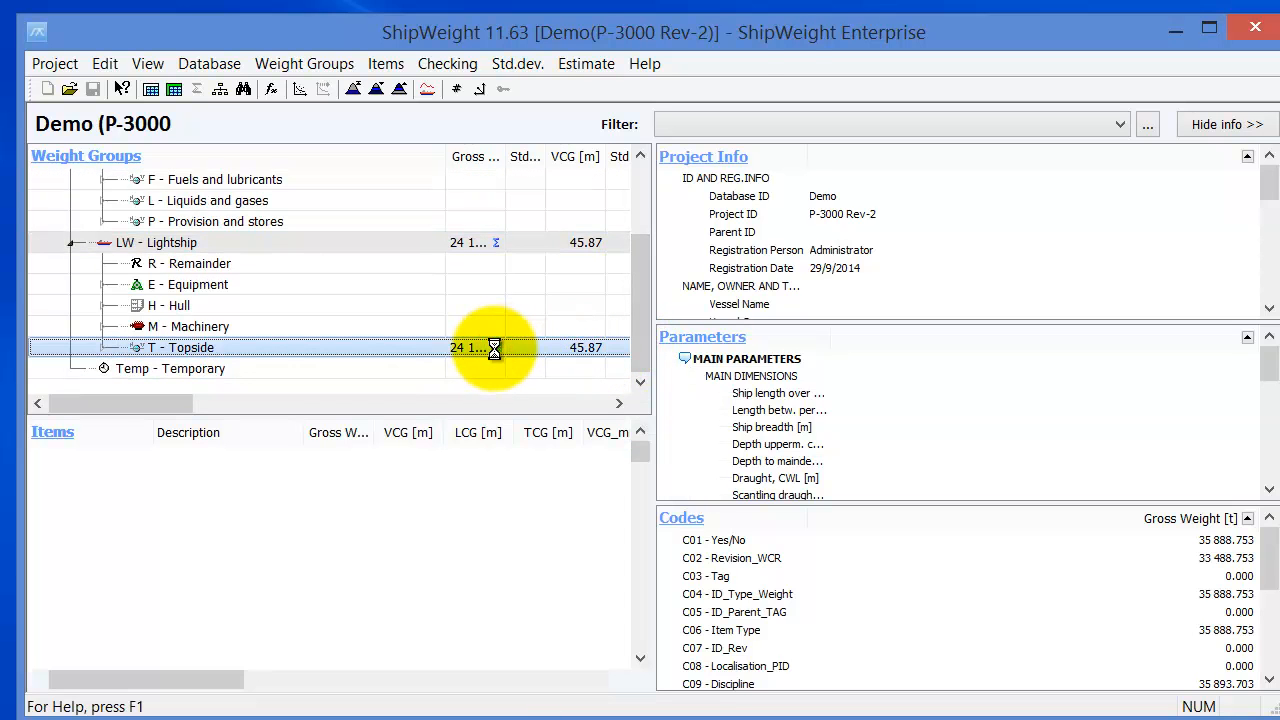
# - Open the Topside items editor and collapse the ID & Description, Weight & Cog and Codes sections
pyautogui.doubleClick(494, 348)
pyautogui.moveTo(557, 107); pyautogui.dragTo(548, 37)
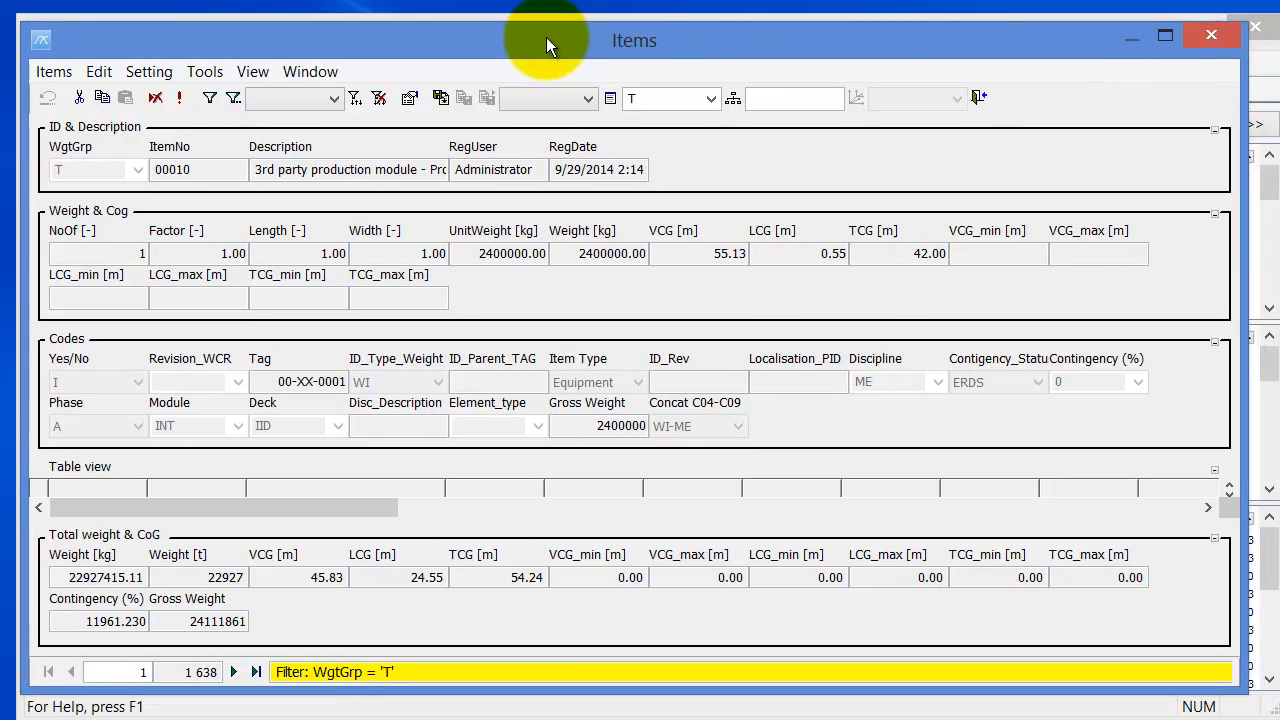
pyautogui.click(1214, 130)
pyautogui.click(1214, 148)
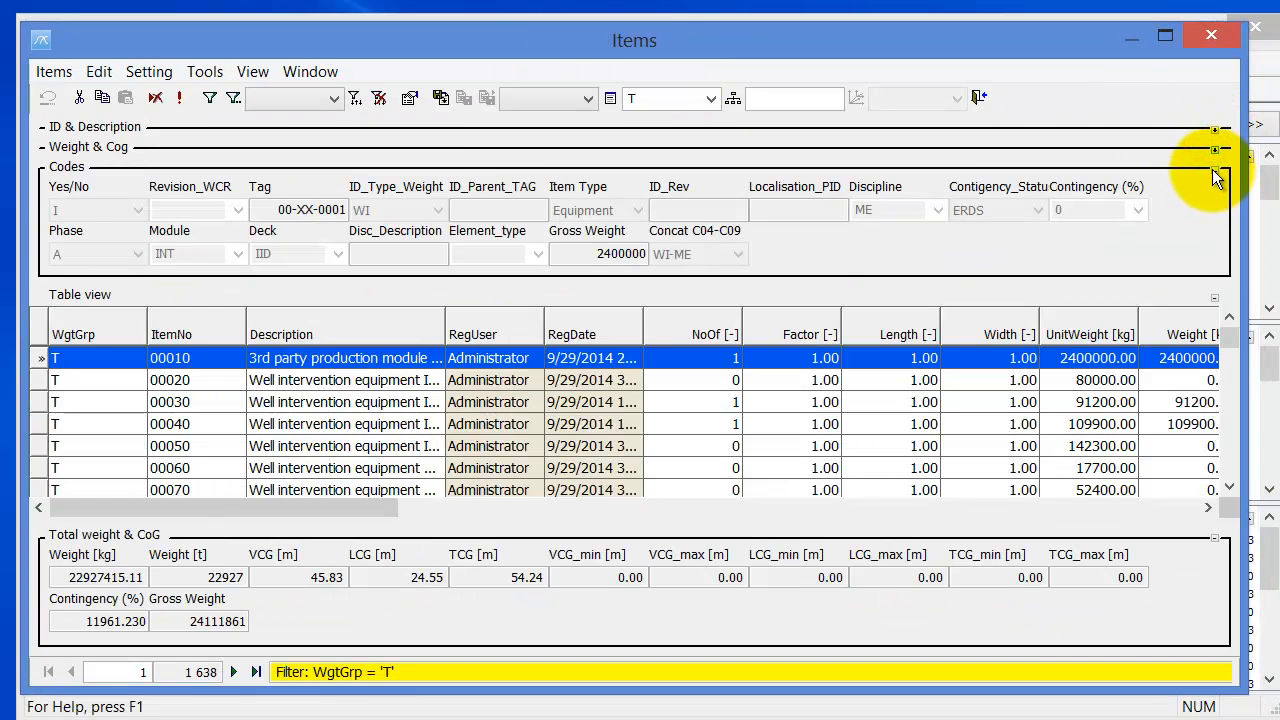
pyautogui.click(1213, 170)
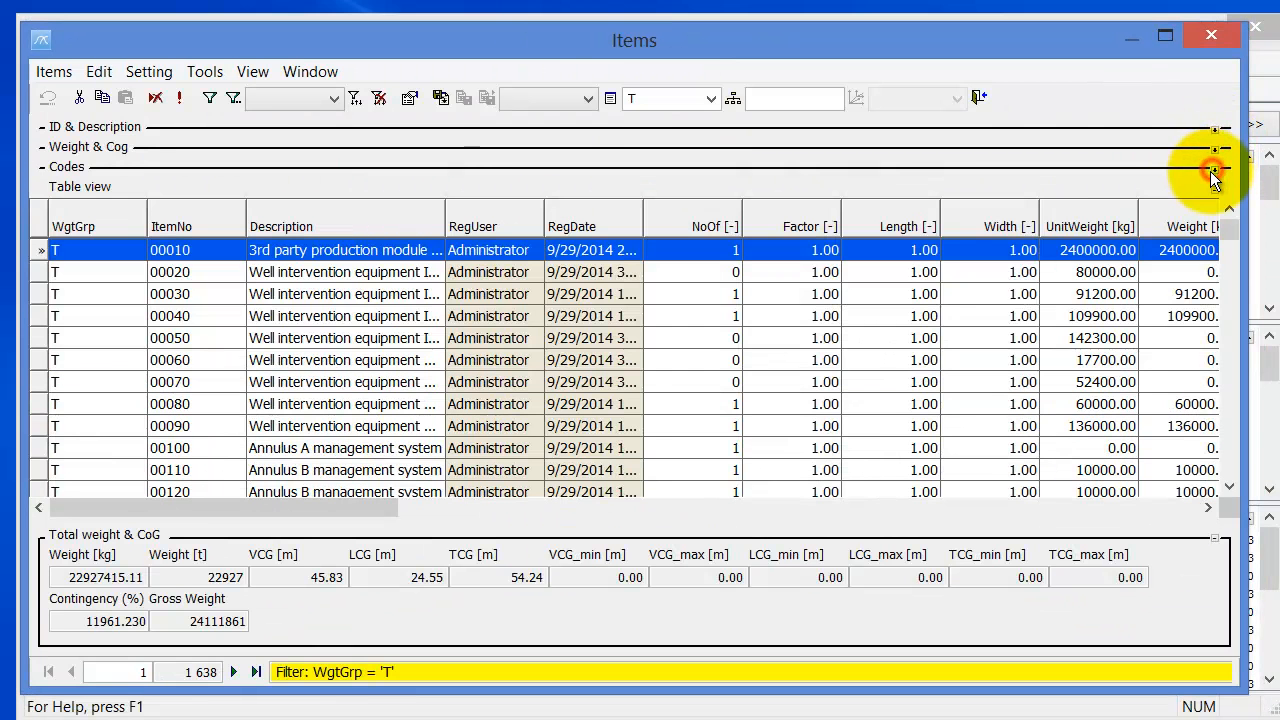
# - Try editing item 00050, dismiss the permission warning, and close the items editor
pyautogui.click(390, 334)
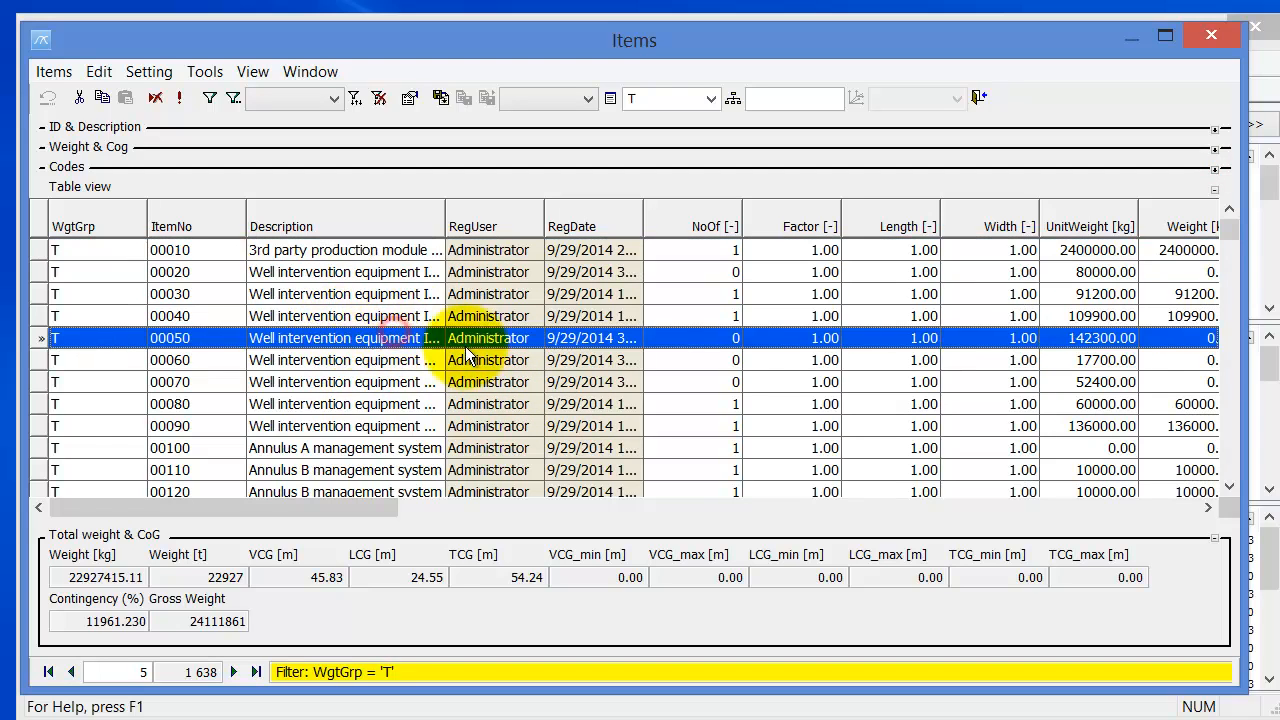
pyautogui.doubleClick(369, 340)
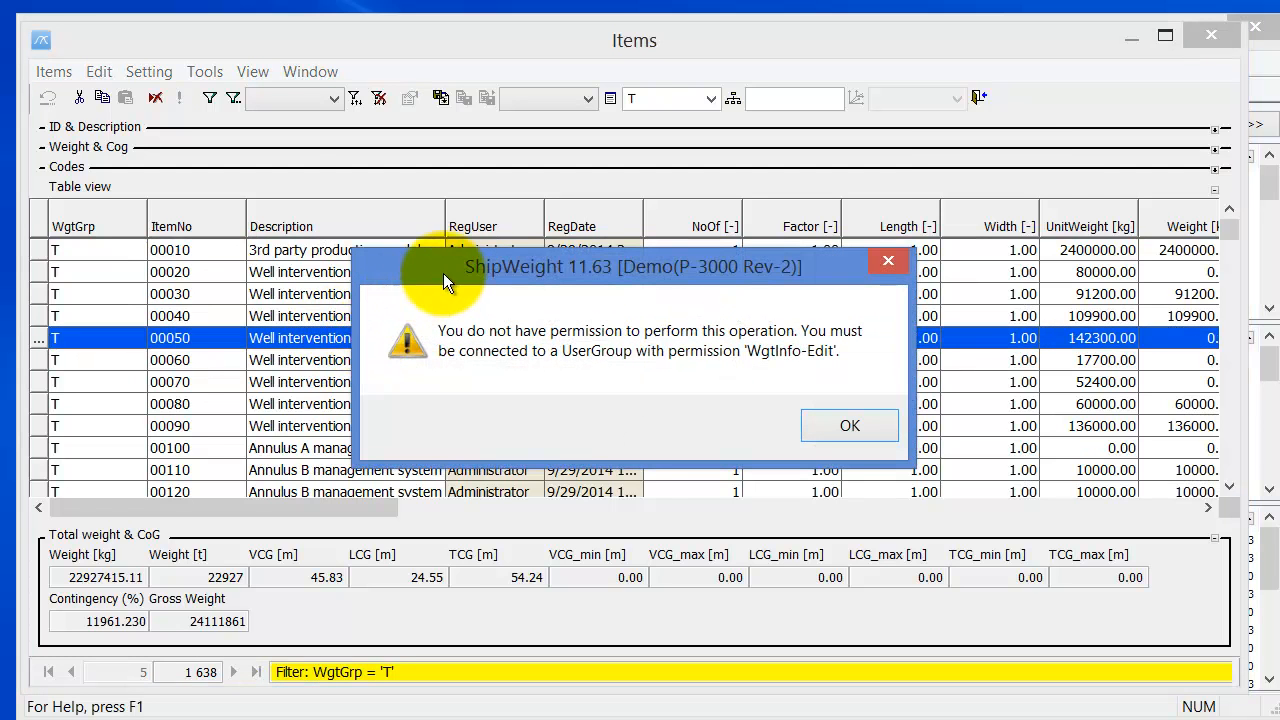
pyautogui.moveTo(443, 273); pyautogui.dragTo(438, 142)
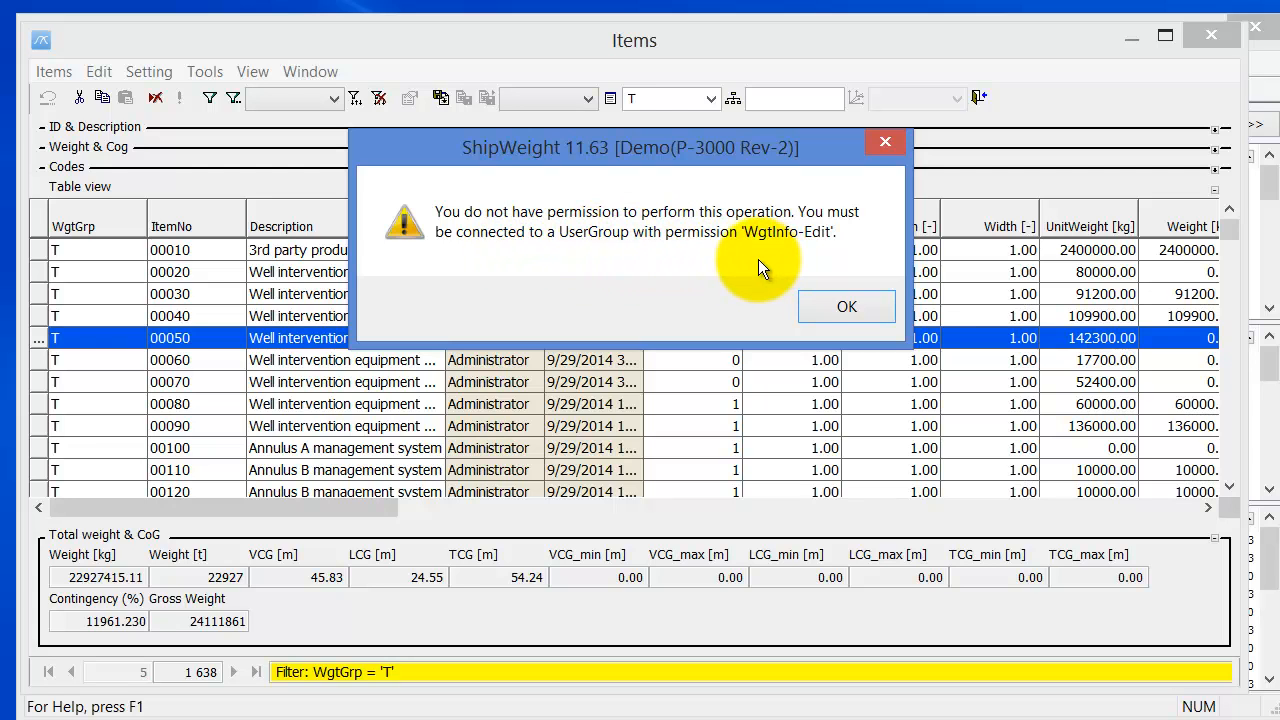
pyautogui.click(846, 316)
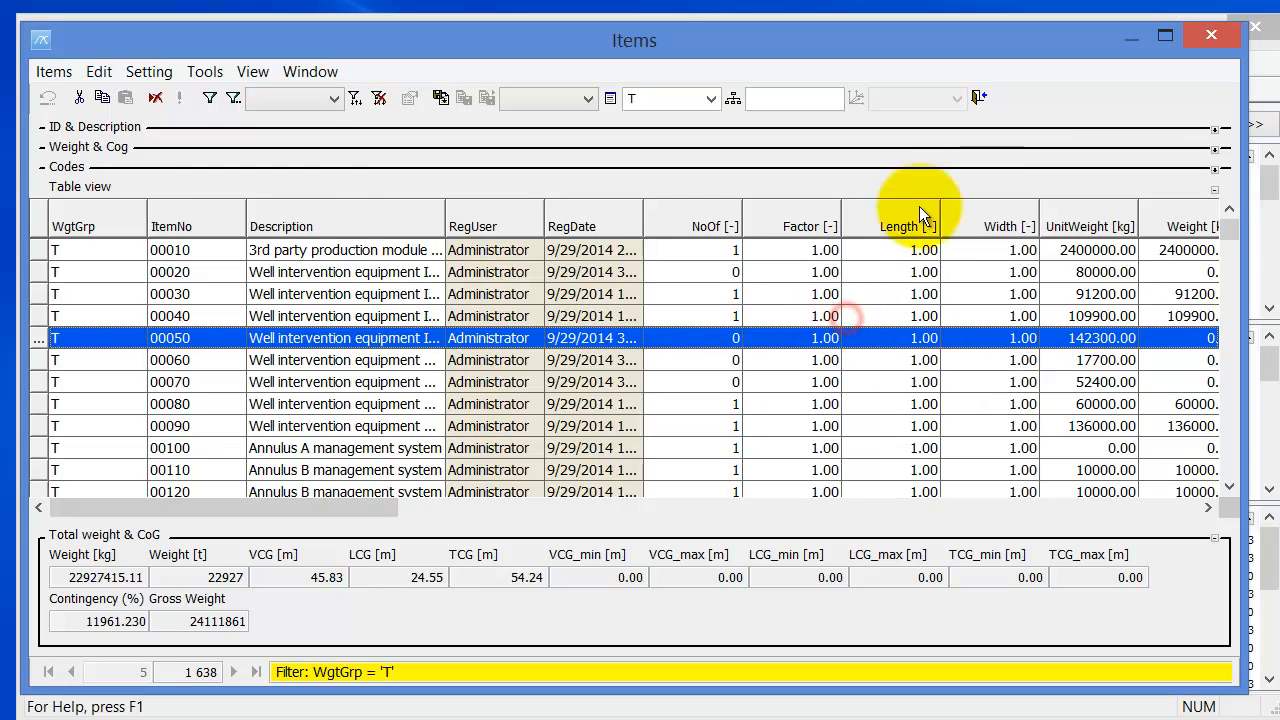
pyautogui.click(979, 97)
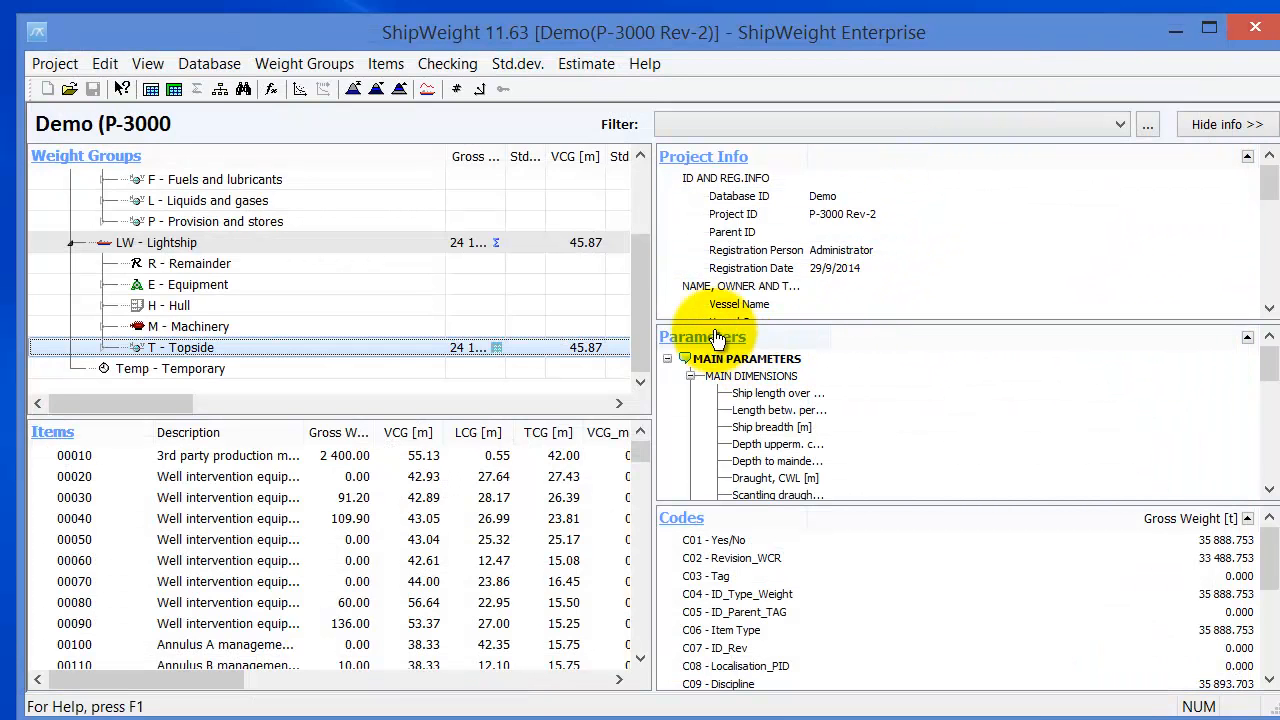
# - Open Project Info for P-3000 Rev-2, view the Additional tab, then inspect Frame Spacing on General
pyautogui.click(688, 157)
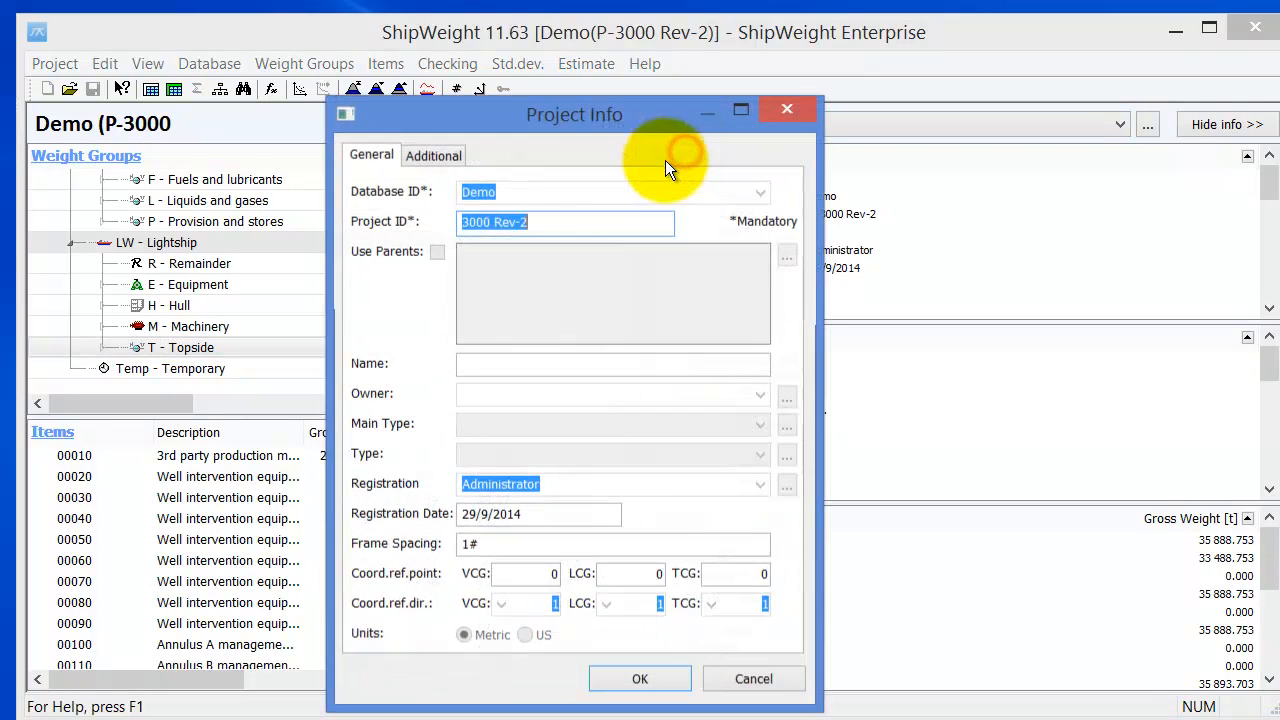
pyautogui.click(503, 421)
pyautogui.click(436, 155)
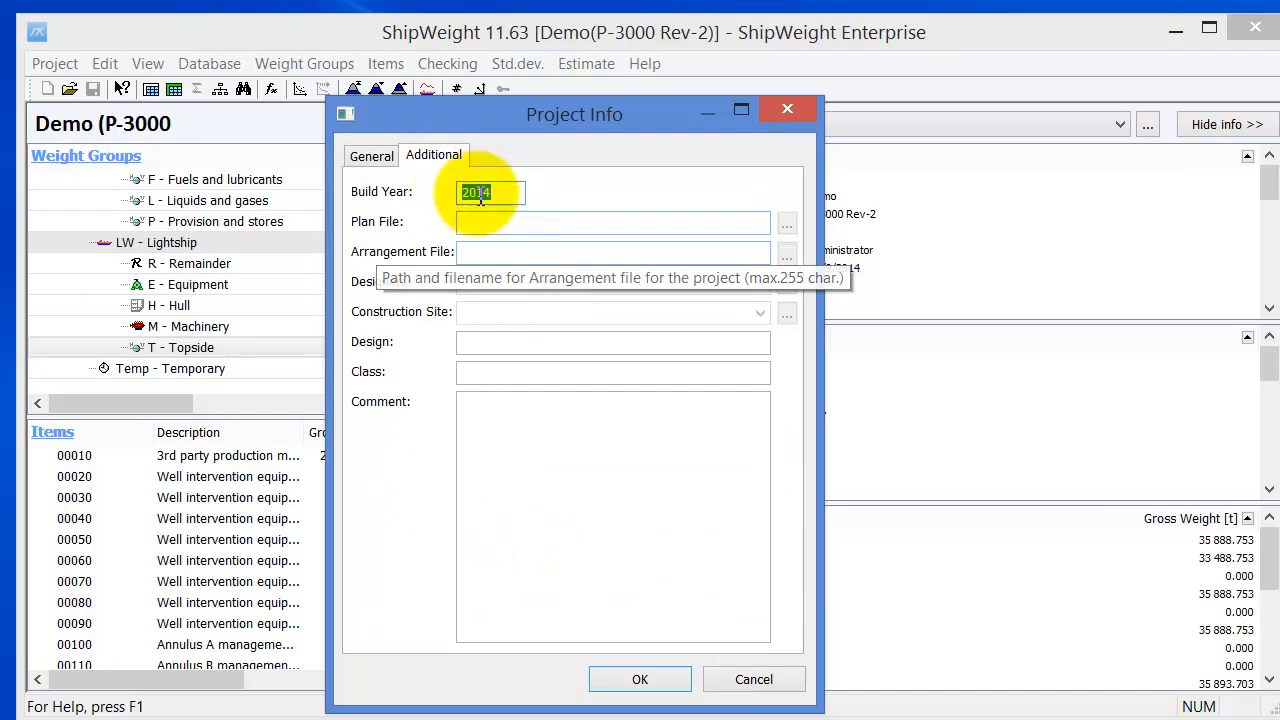
pyautogui.click(369, 153)
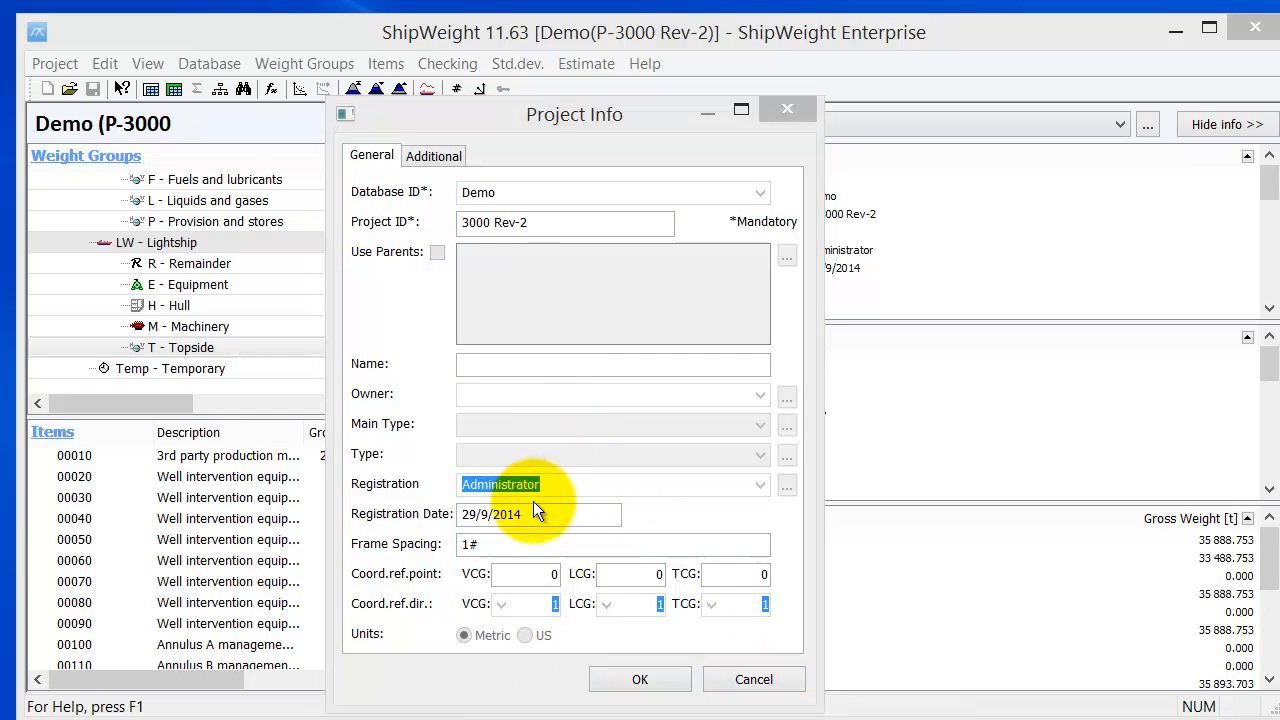
pyautogui.click(506, 543)
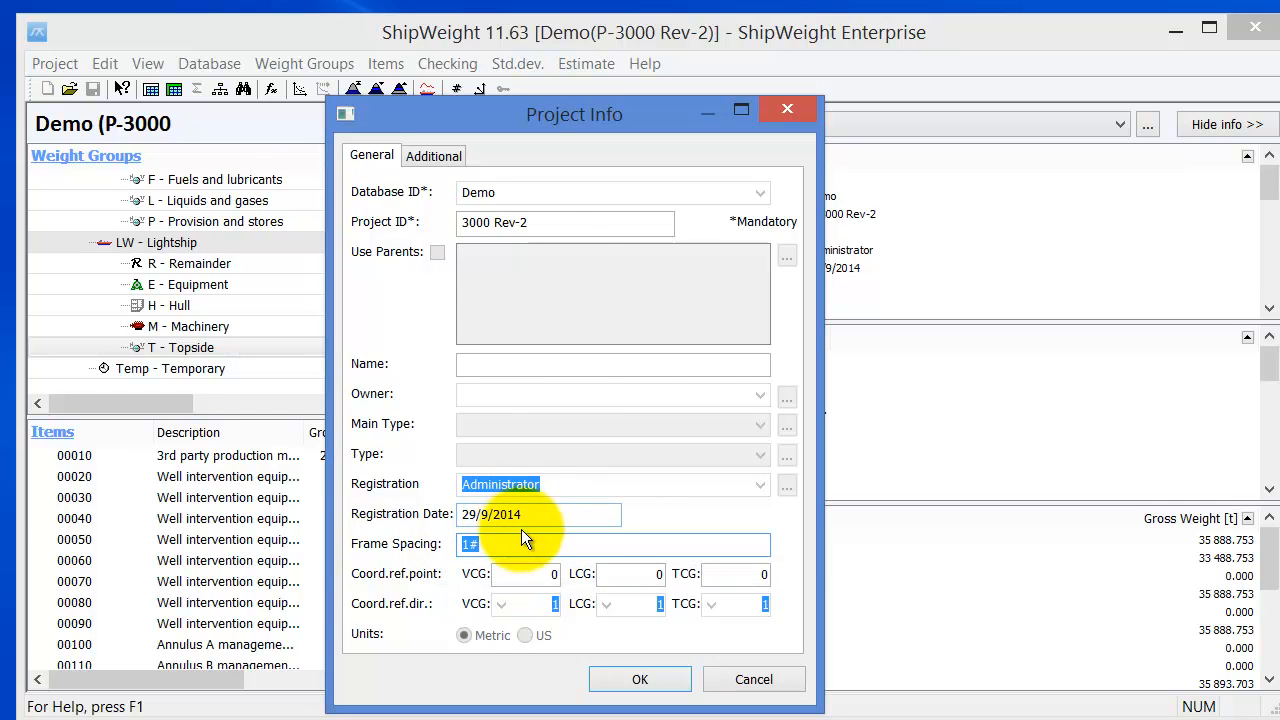
pyautogui.click(547, 526)
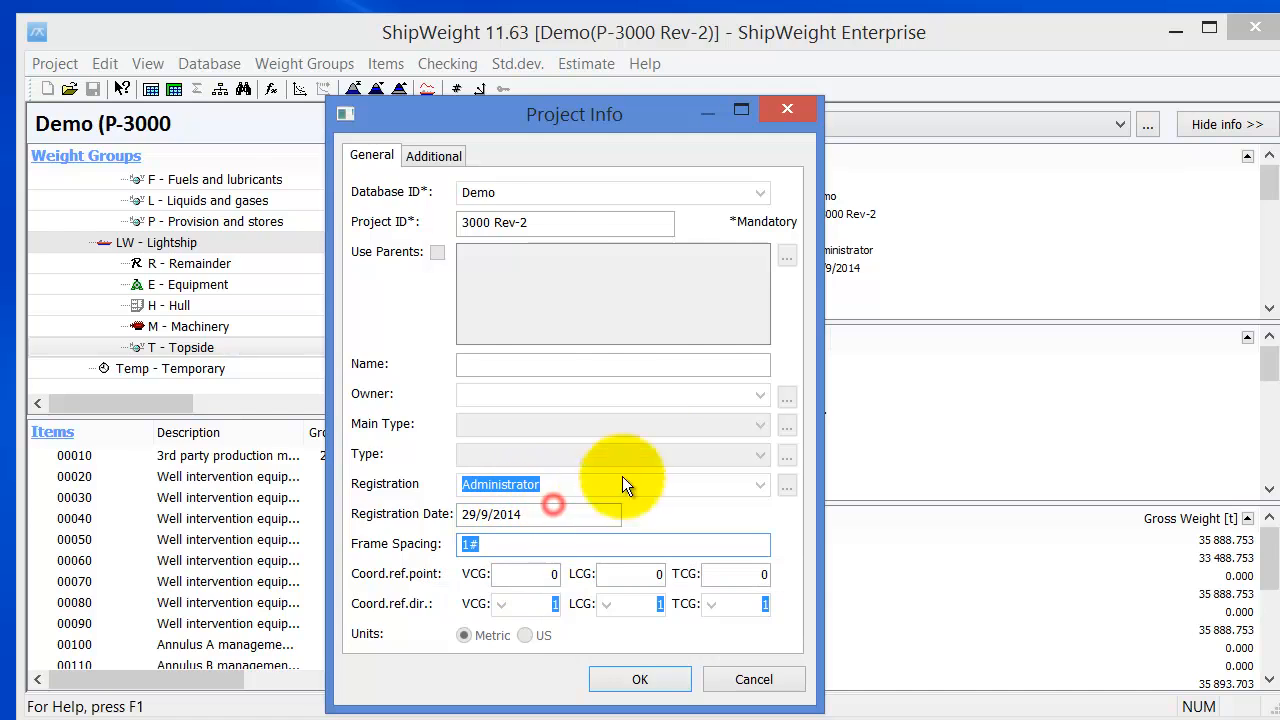
# - Close Project Info without saving, exit ShipWeight past the comment log, and restart it
pyautogui.click(762, 677)
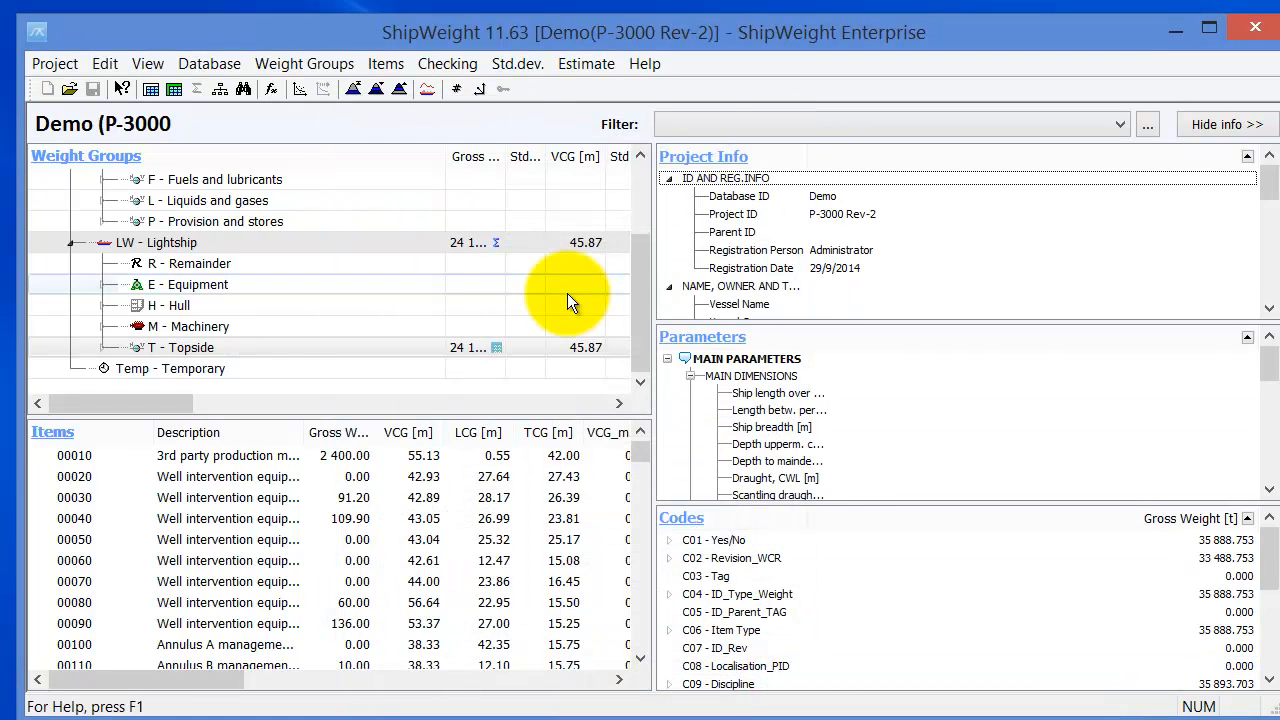
pyautogui.click(435, 188)
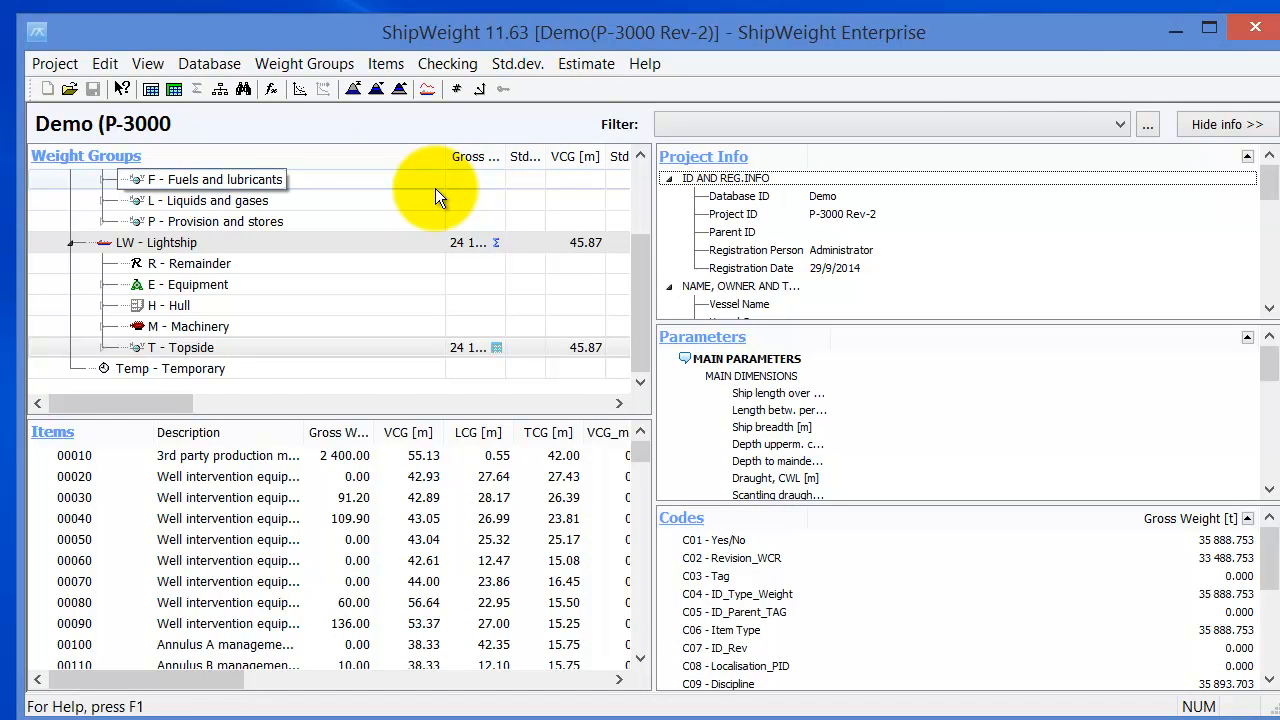
pyautogui.click(1255, 30)
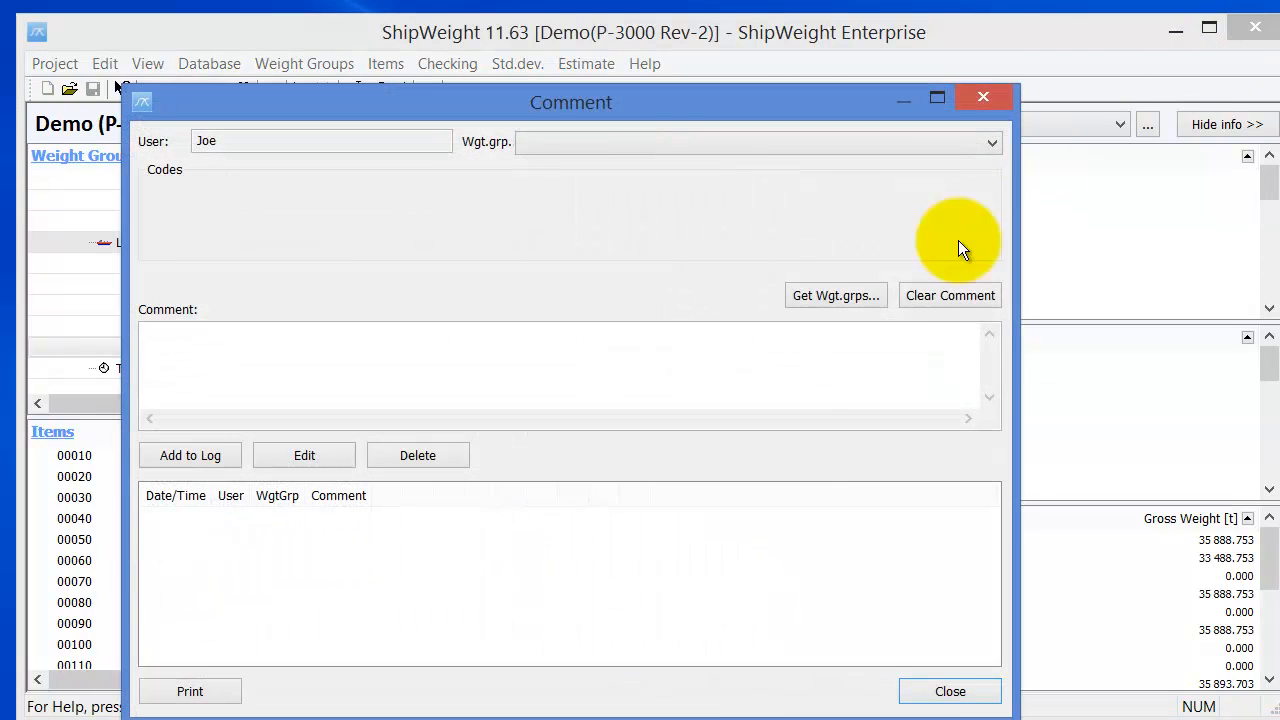
pyautogui.click(929, 690)
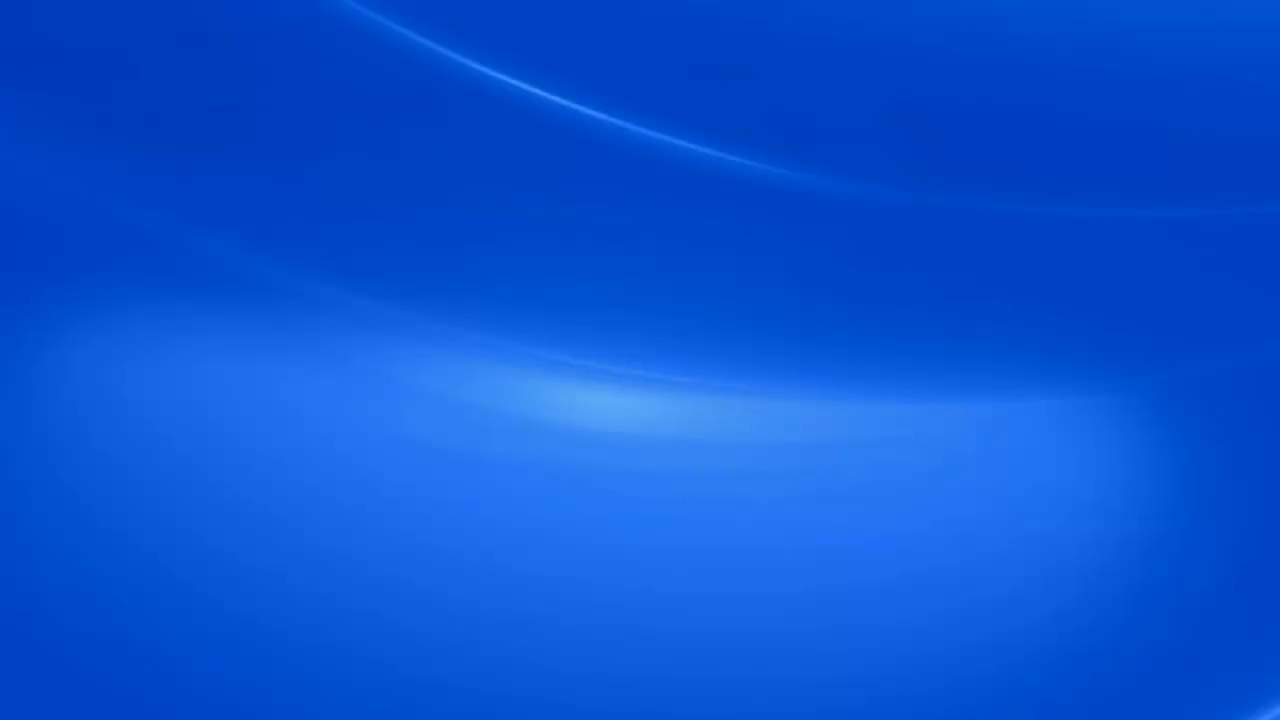
pyautogui.click(628, 381)
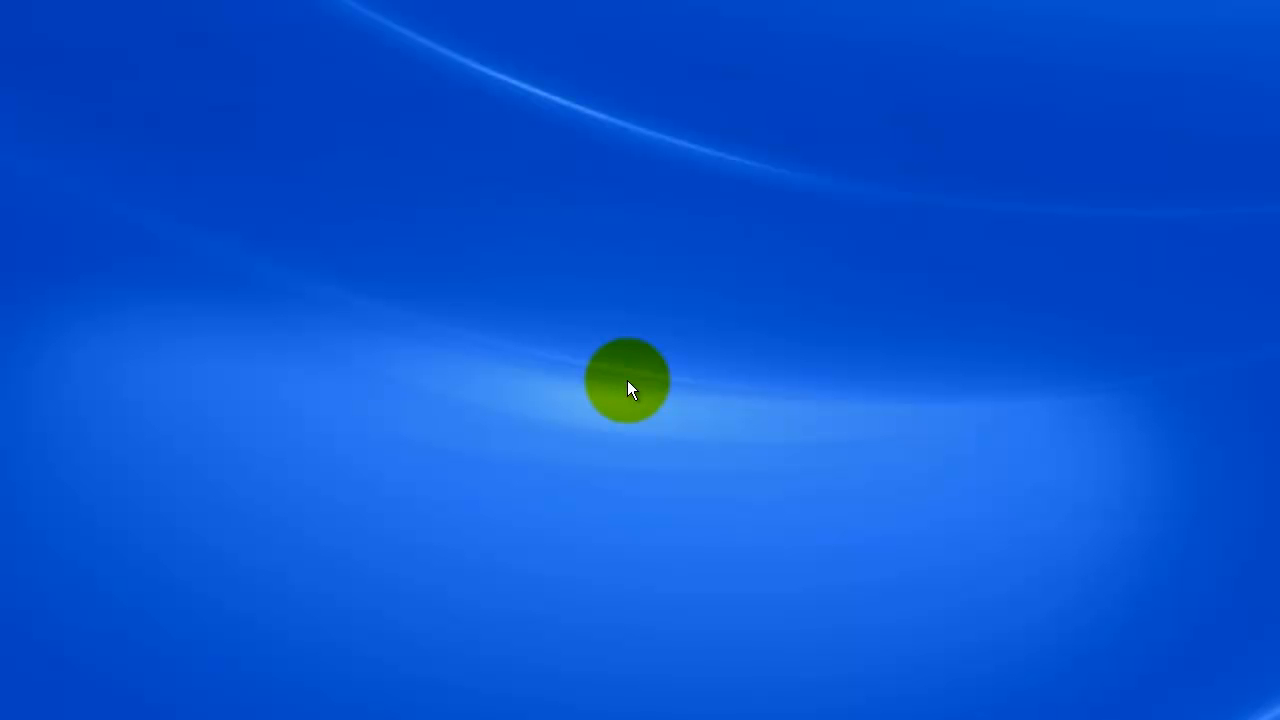
# - Log in as Administrator with the account password
pyautogui.moveTo(623, 389); pyautogui.dragTo(523, 377)
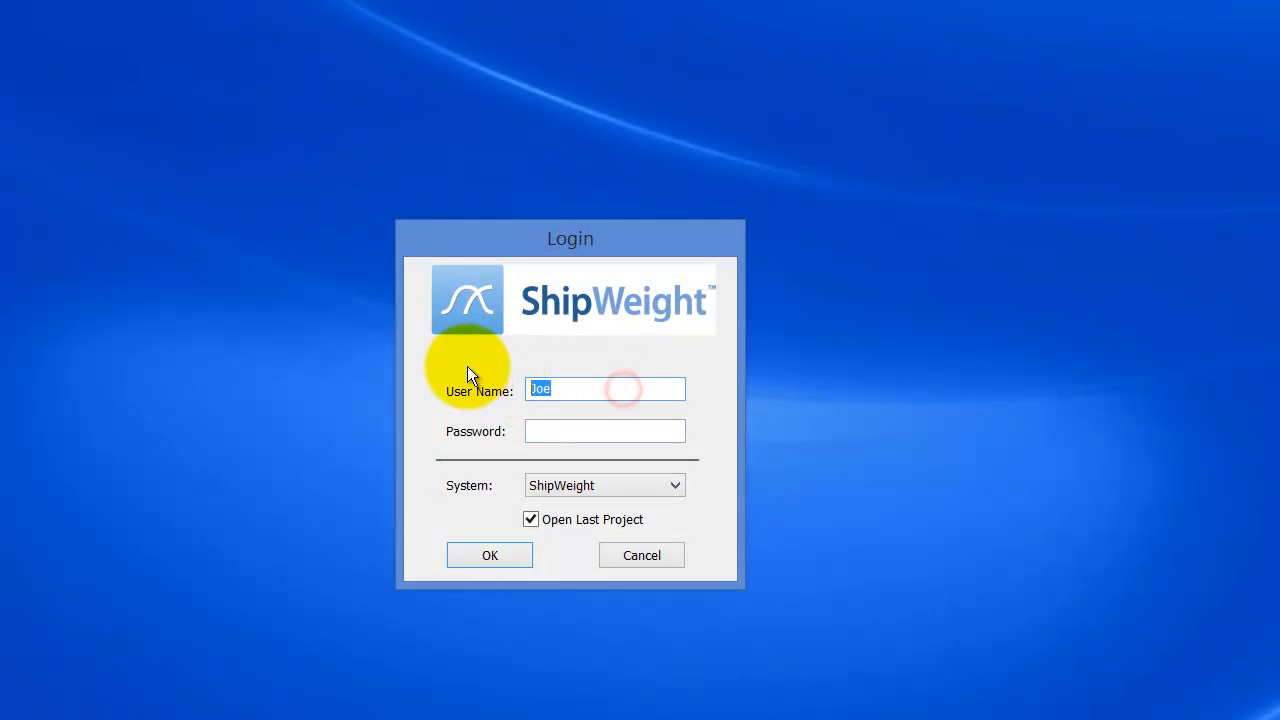
pyautogui.write('admin')
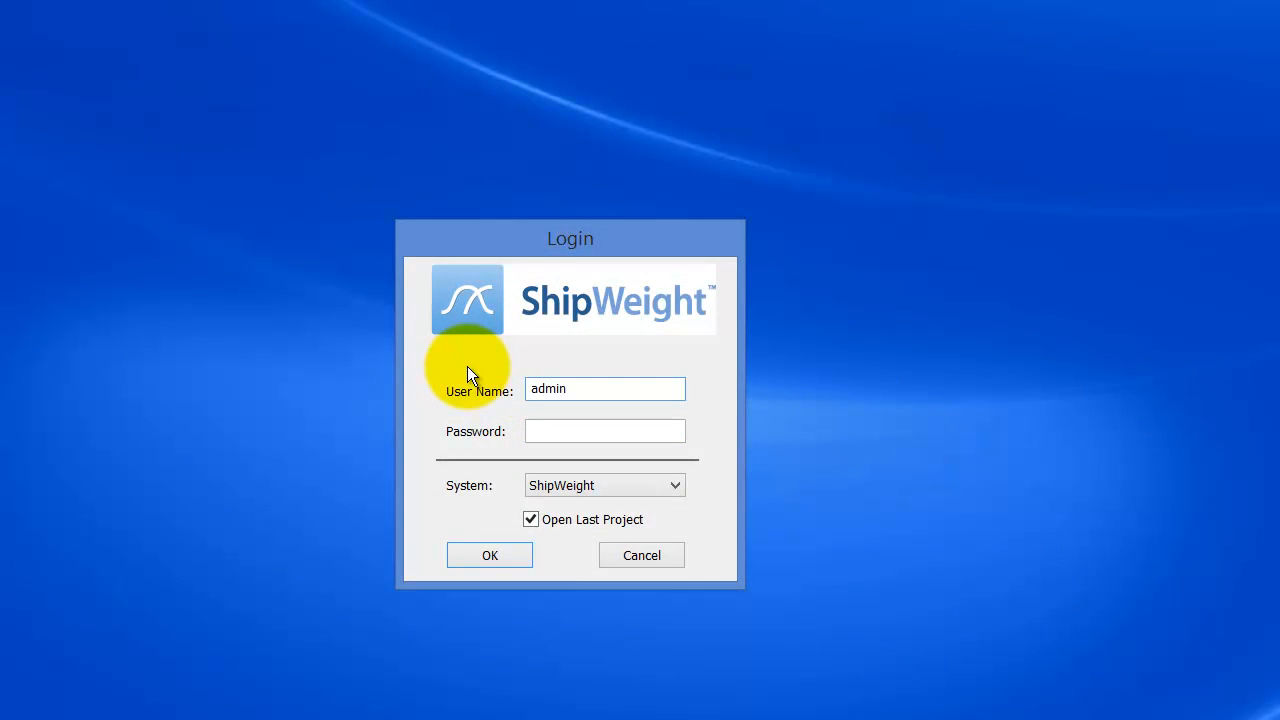
pyautogui.press('BackSpace')
pyautogui.press('BackSpace')
pyautogui.press('BackSpace')
pyautogui.press('BackSpace')
pyautogui.press('BackSpace')
pyautogui.write('Administratio')
pyautogui.press('BackSpace')
pyautogui.press('BackSpace')
pyautogui.write('or')
pyautogui.press('Tab')
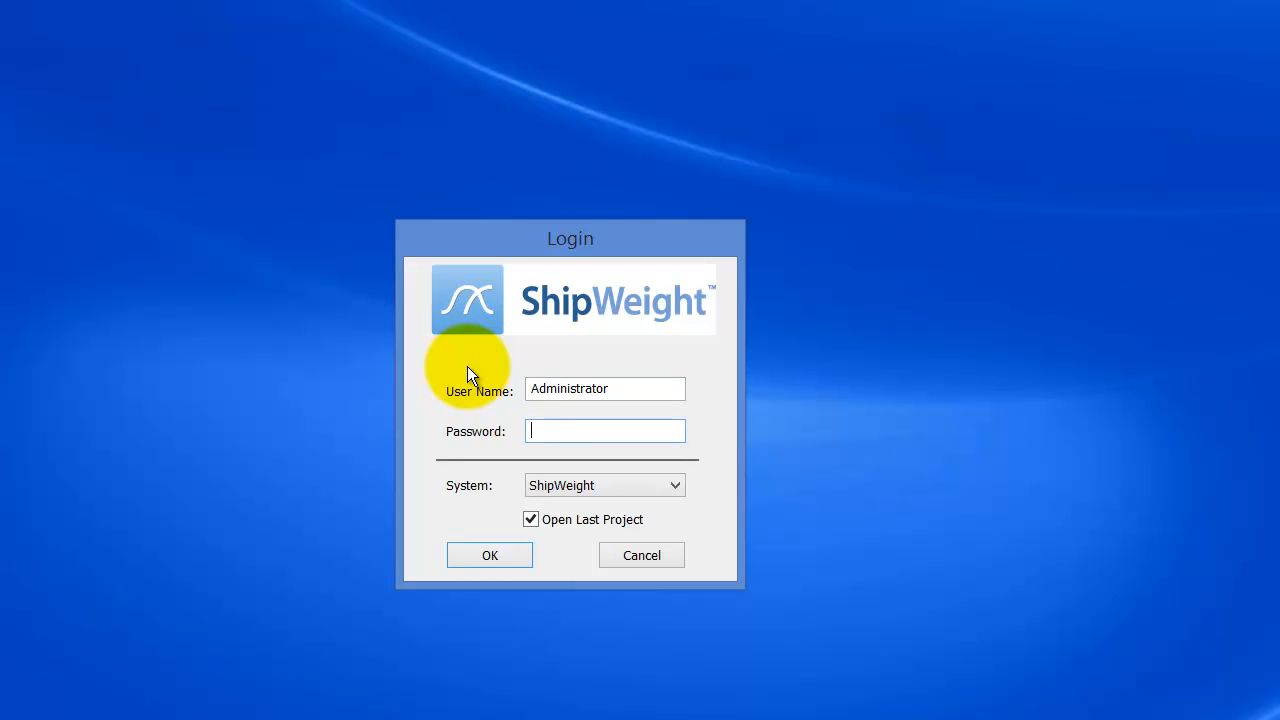
pyautogui.write('•••••')
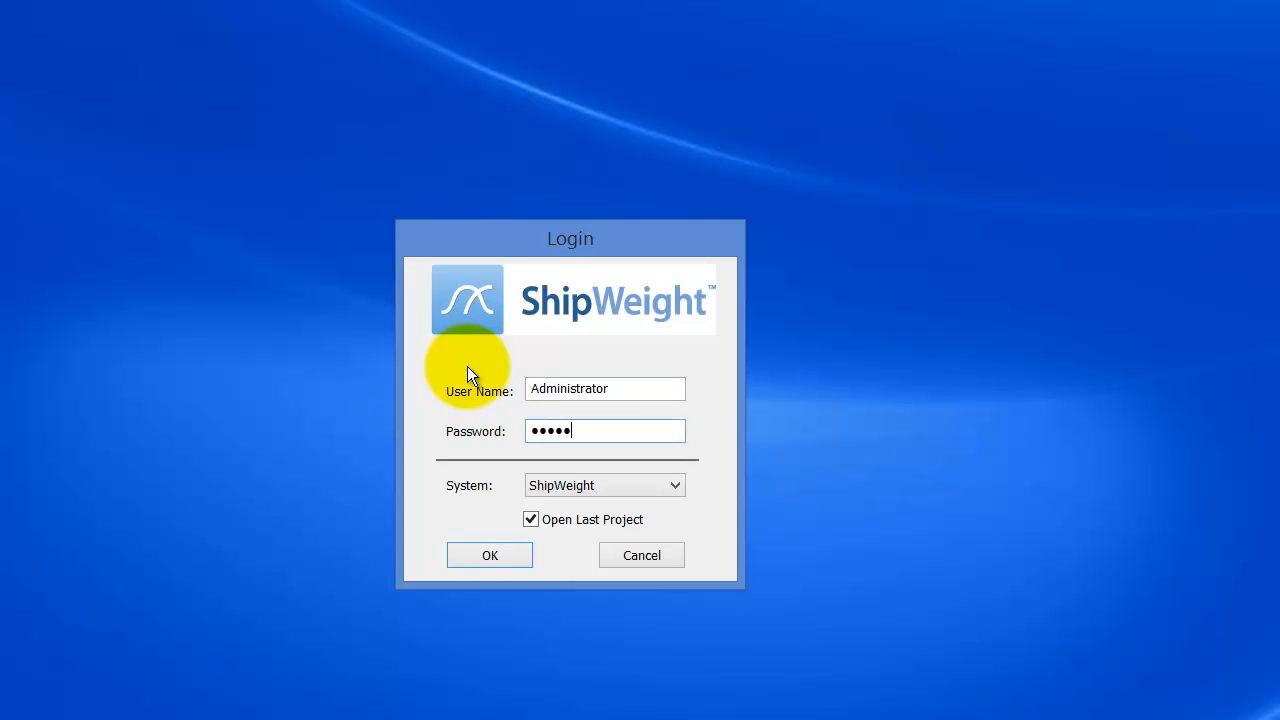
pyautogui.click(480, 558)
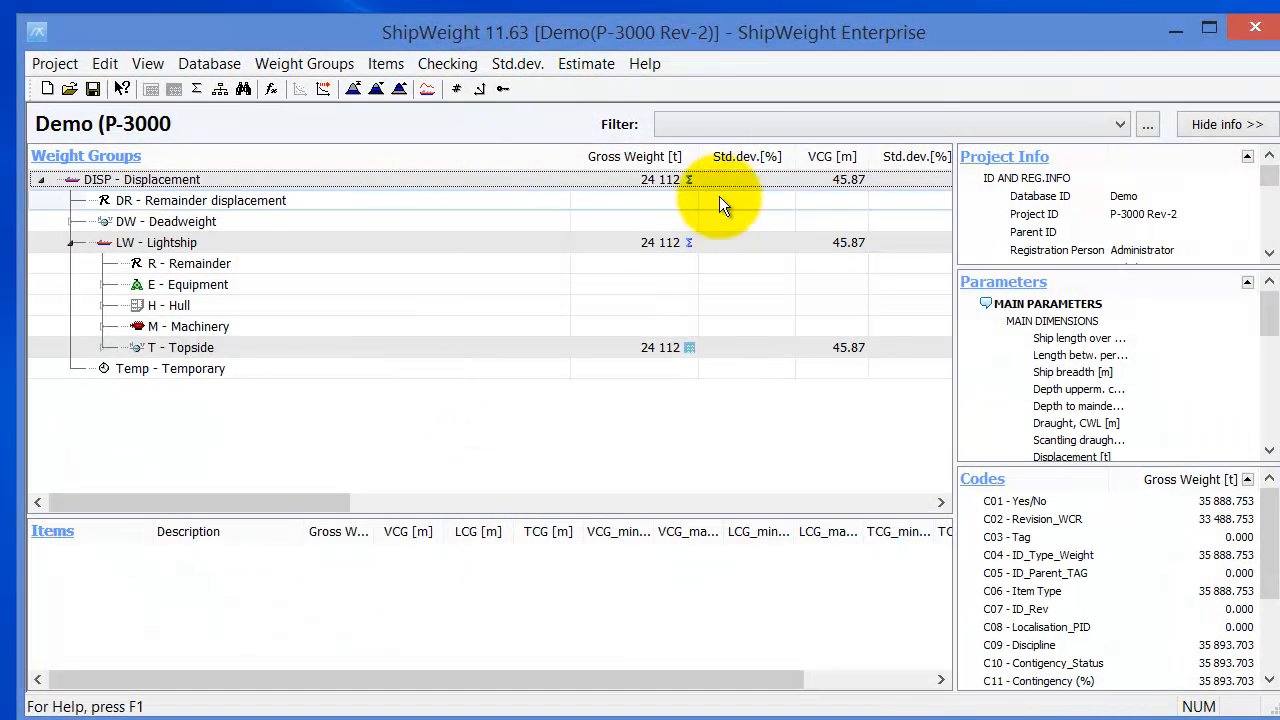
# - Open the Demo MS Breeze project, declining to save P-3000 Rev-2 and closing the comment log
pyautogui.click(60, 65)
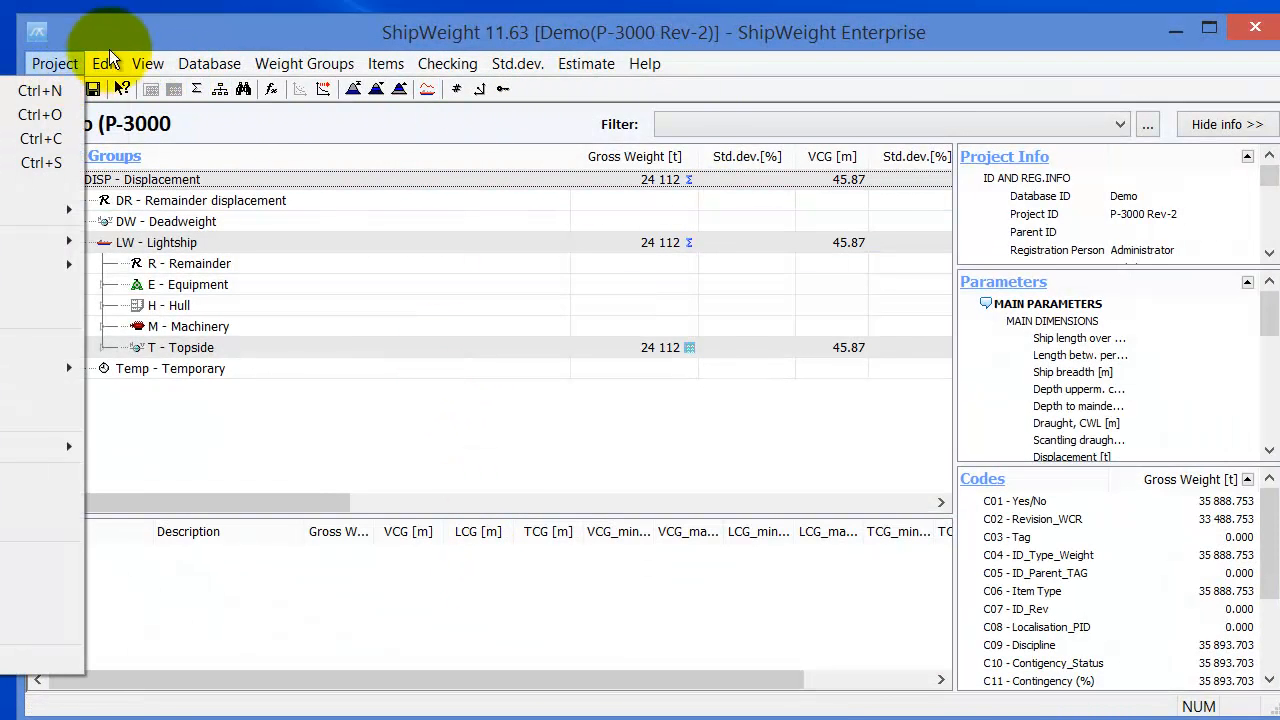
pyautogui.click(145, 36)
pyautogui.click(69, 88)
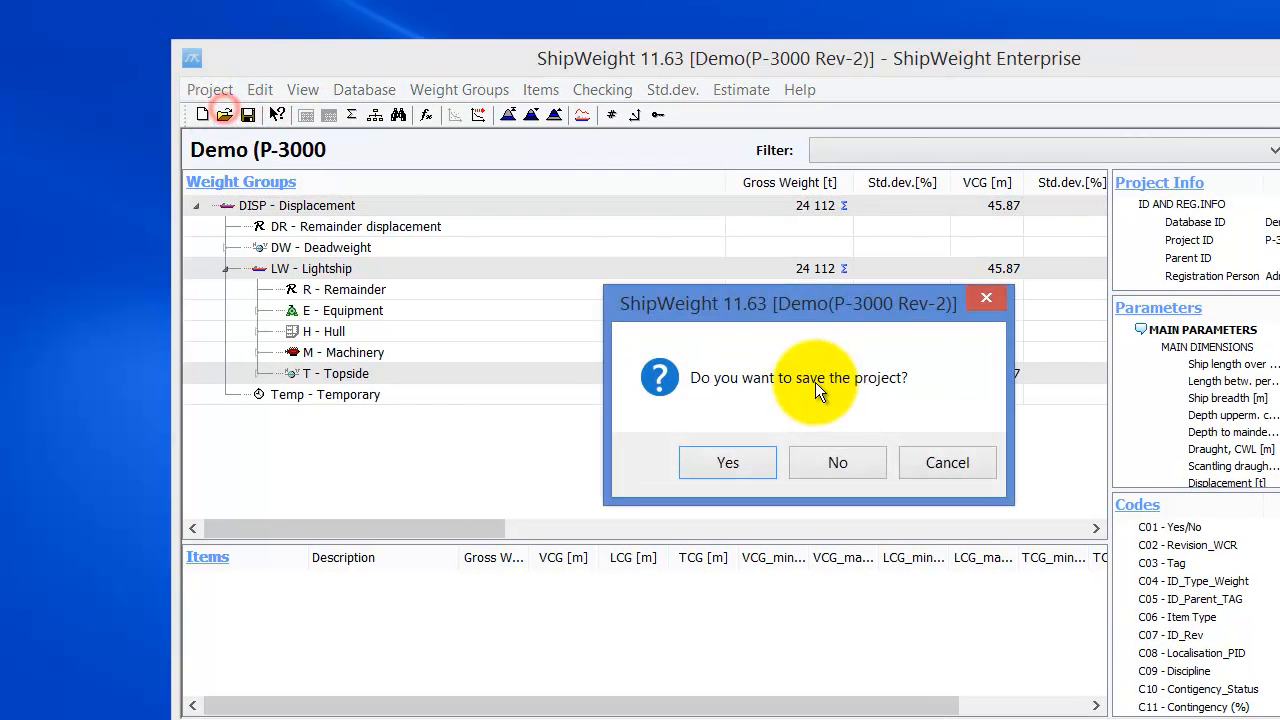
pyautogui.click(876, 461)
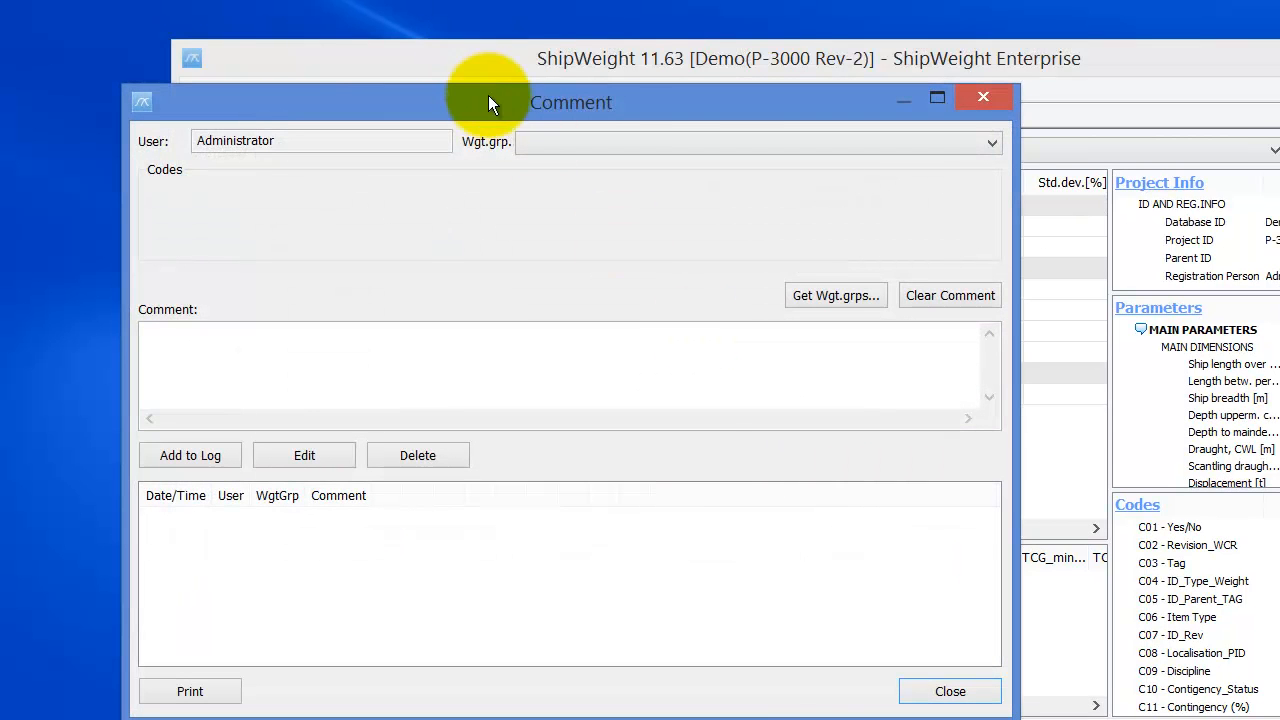
pyautogui.click(955, 692)
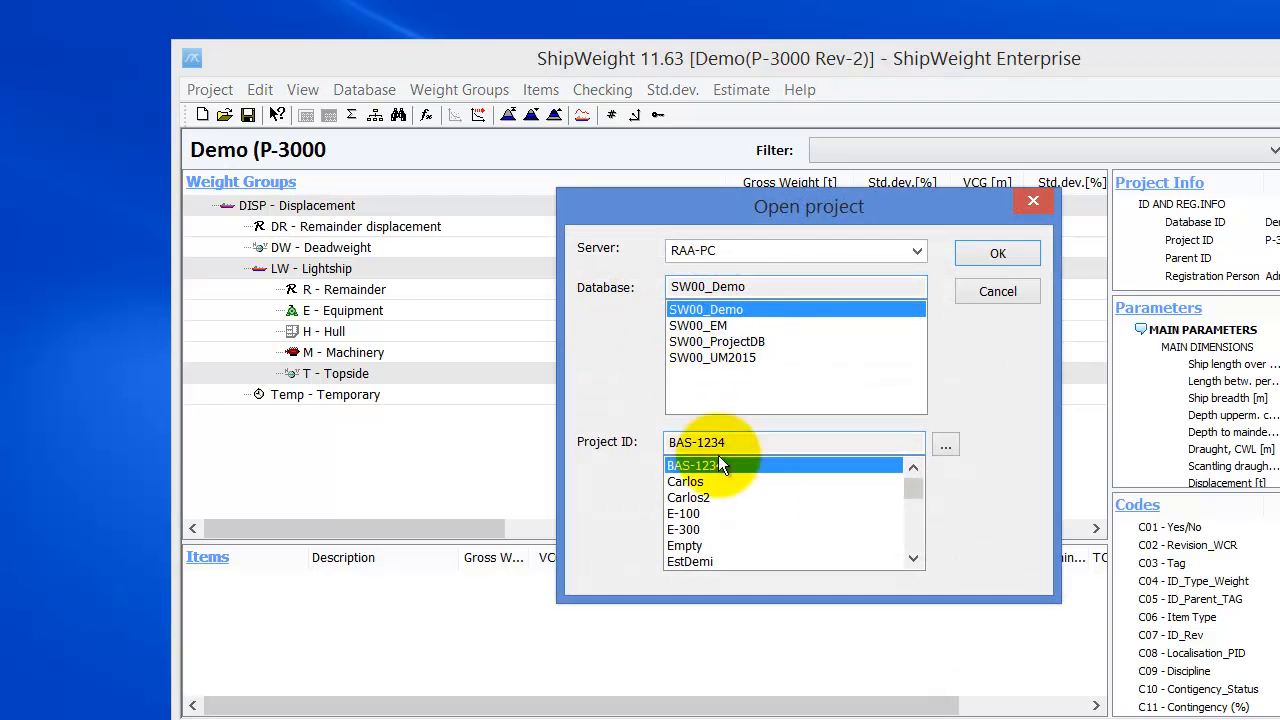
pyautogui.scroll(-3, 909, 496)
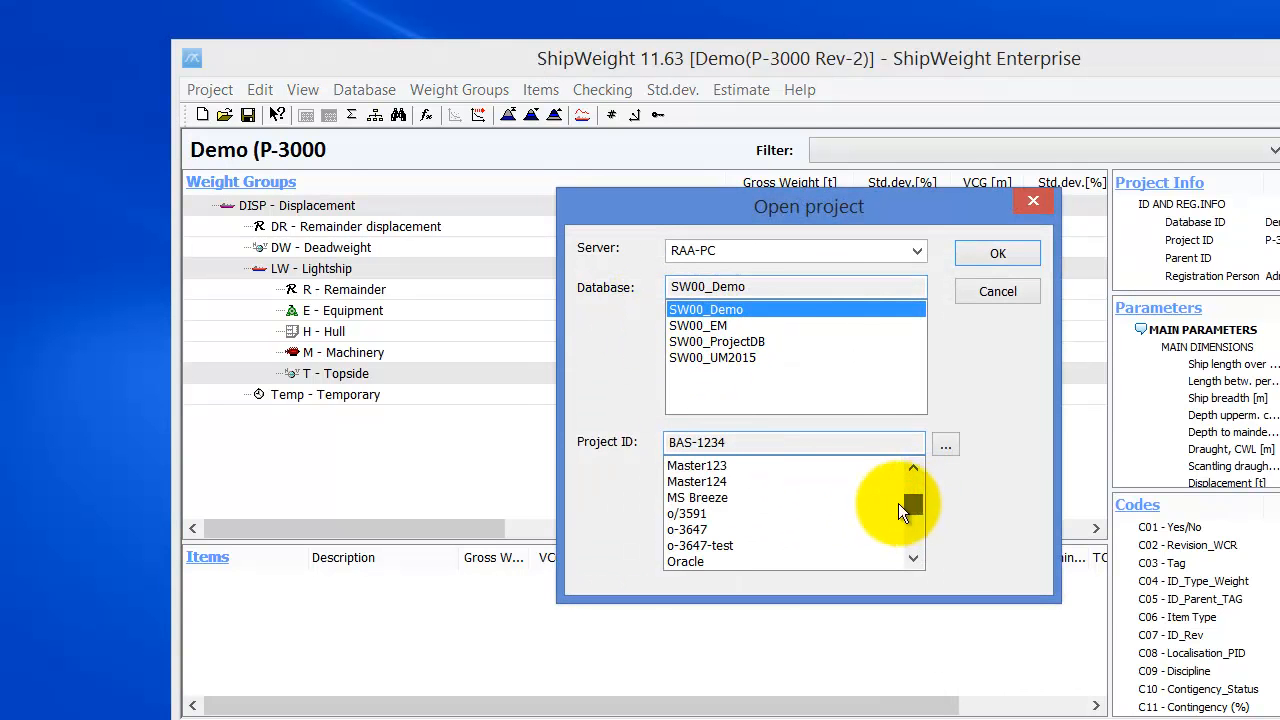
pyautogui.click(725, 497)
pyautogui.click(980, 255)
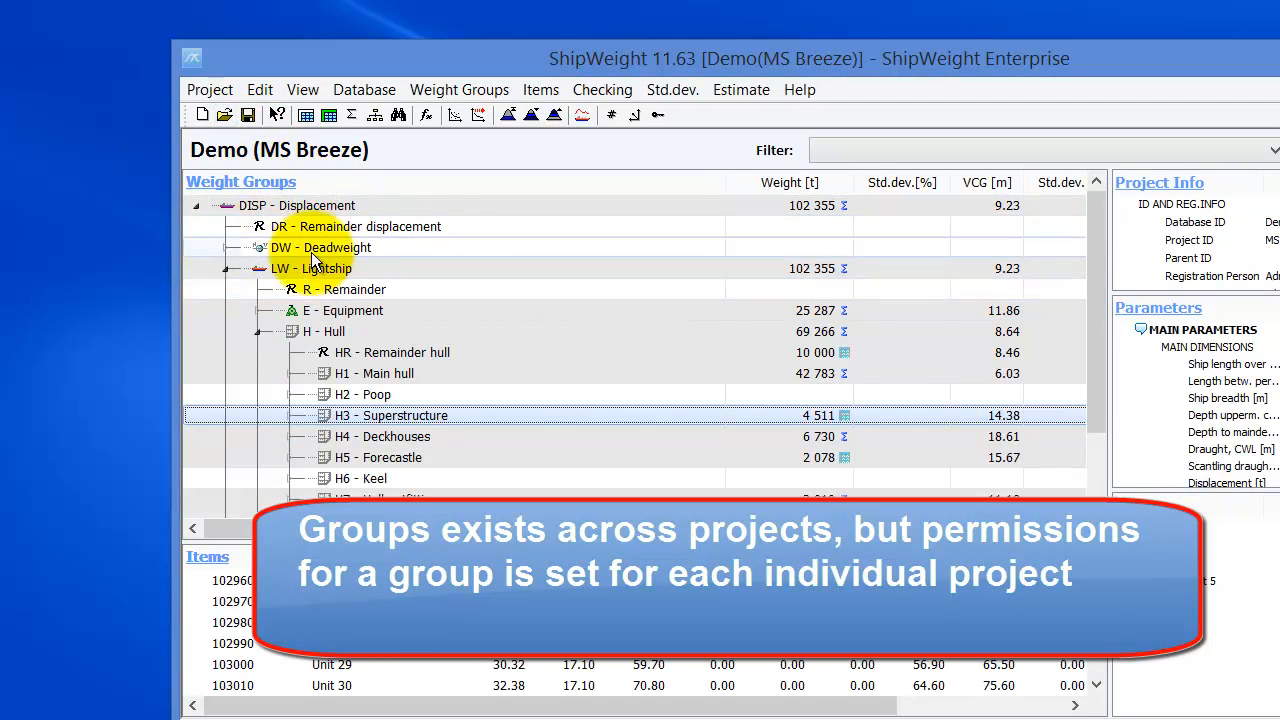
# - Open user and group administration from the Project > Permissions menu
pyautogui.moveTo(245, 60)
pyautogui.mouseDown()
pyautogui.moveTo(135, 21)
pyautogui.moveTo(375, 51)
pyautogui.mouseUp()
pyautogui.click(94, 58)
pyautogui.click(327, 92)
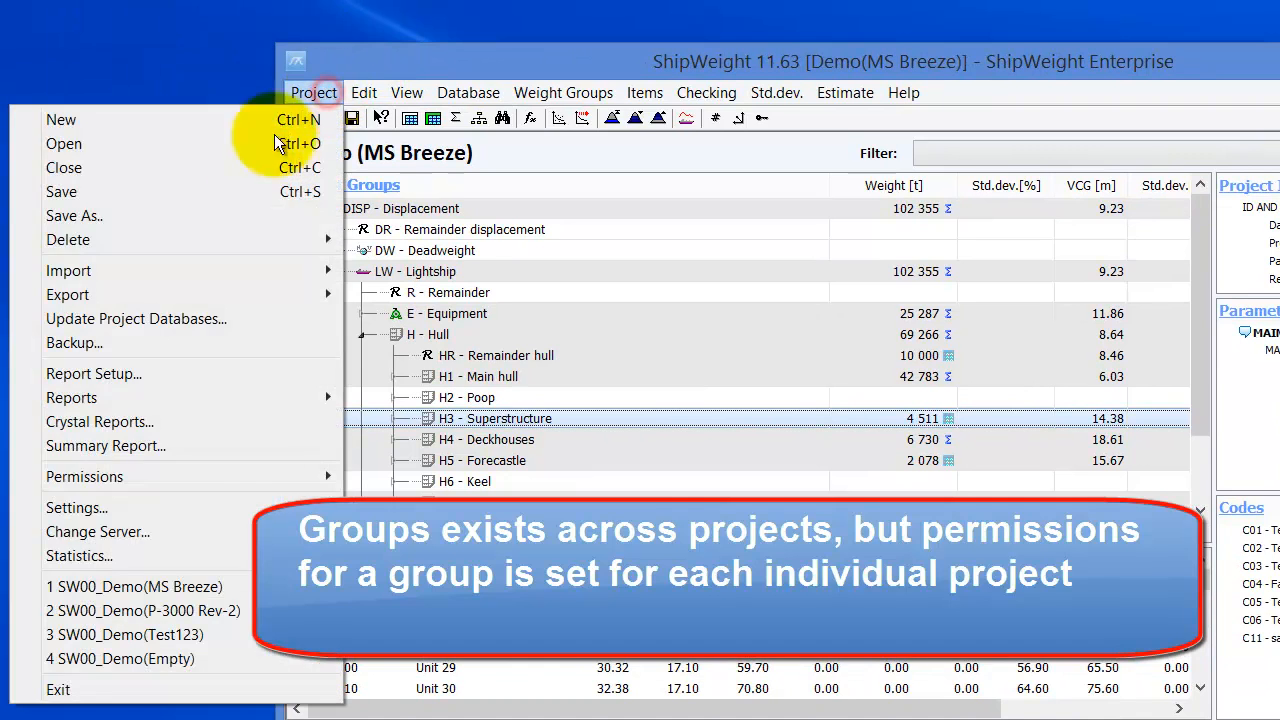
pyautogui.moveTo(234, 482)
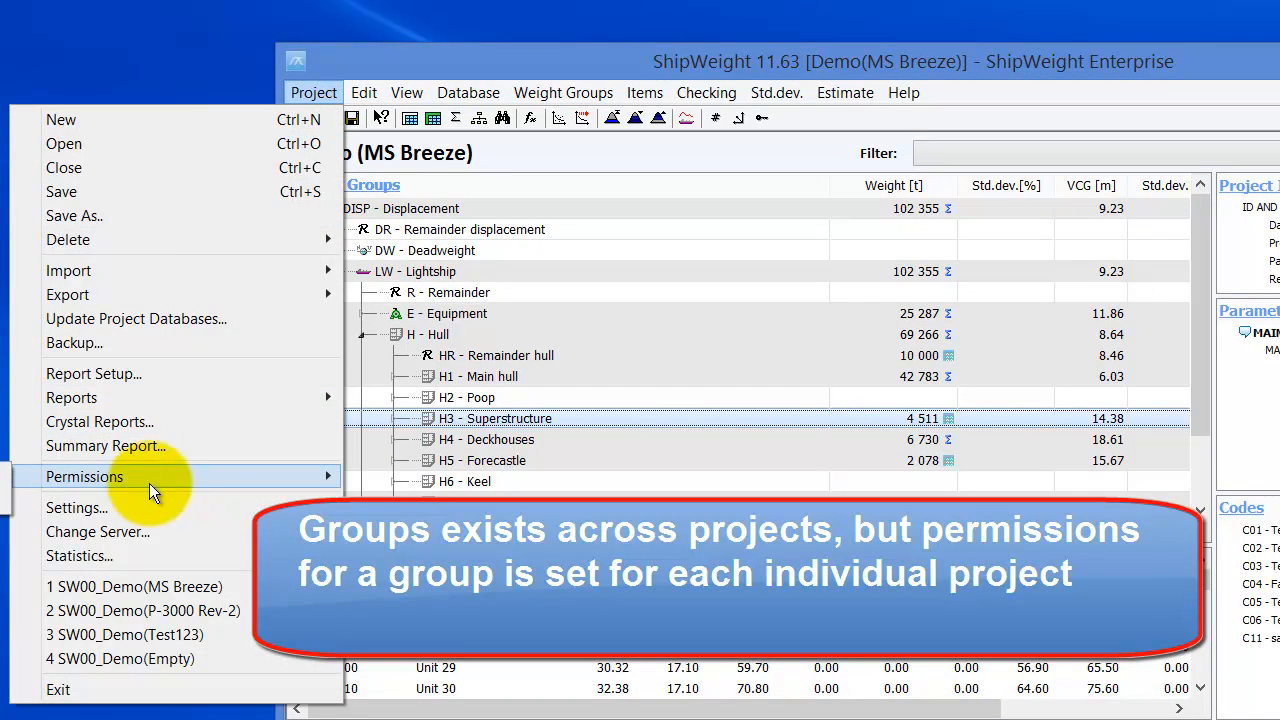
pyautogui.moveTo(455, 44); pyautogui.dragTo(897, 100)
pyautogui.click(600, 121)
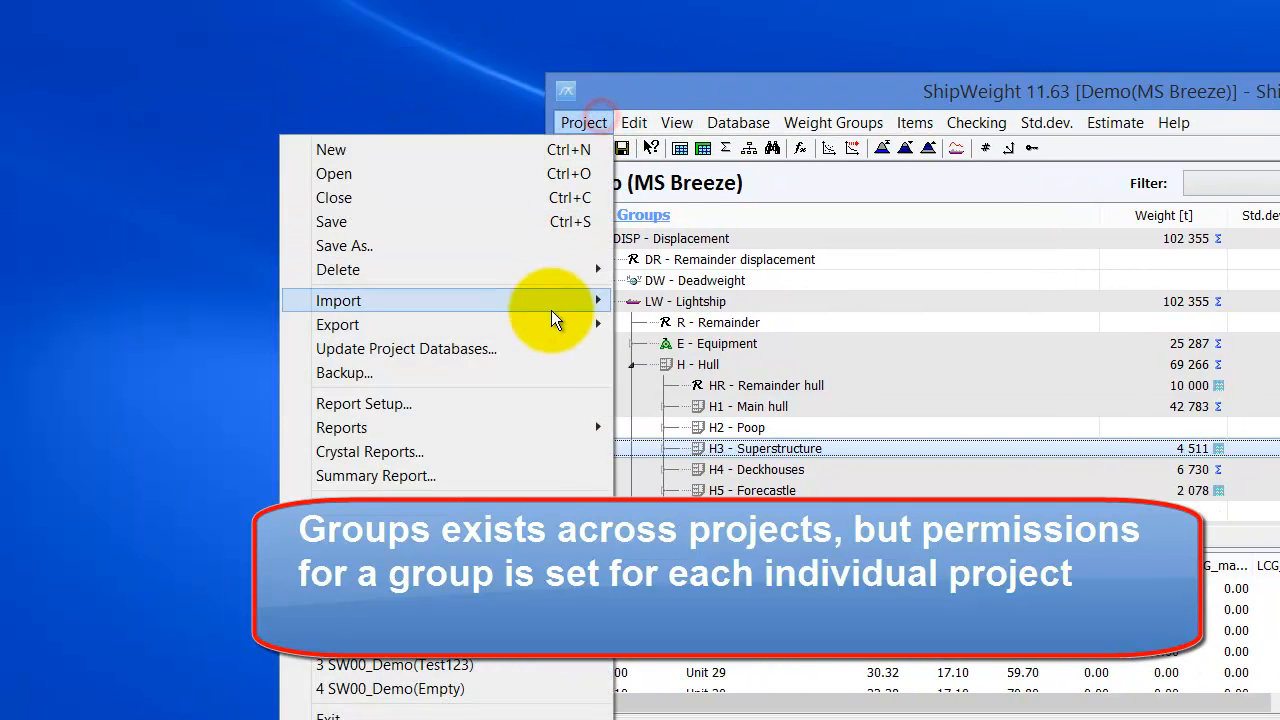
pyautogui.moveTo(440, 500)
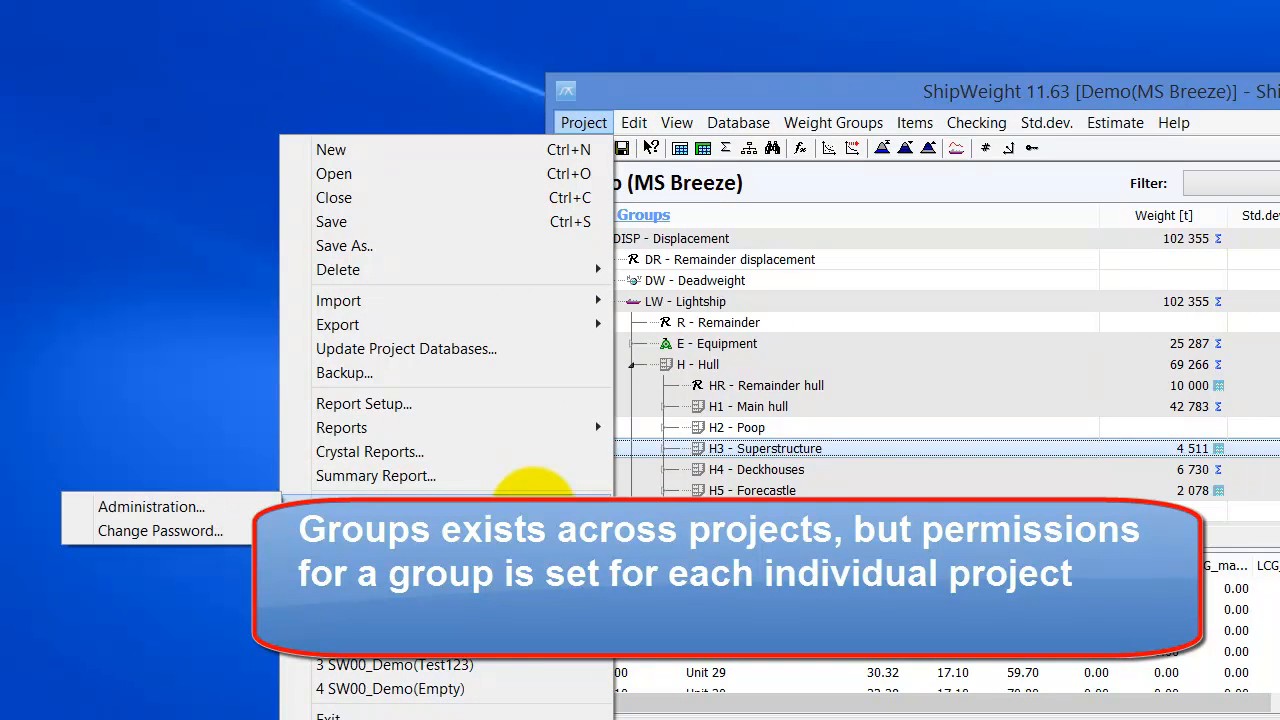
pyautogui.click(222, 506)
# - Select the ReadOnly group on the Groups tab and open its properties
pyautogui.moveTo(1053, 191); pyautogui.dragTo(455, 25)
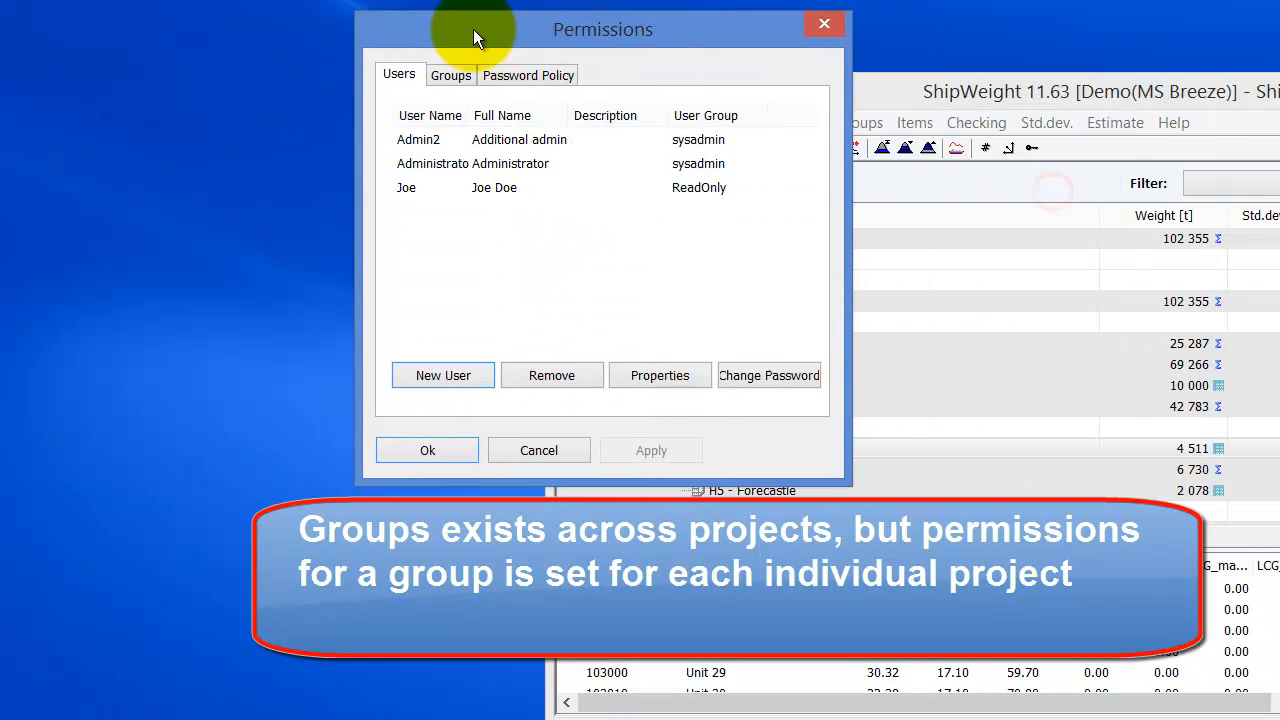
pyautogui.click(451, 76)
pyautogui.click(430, 139)
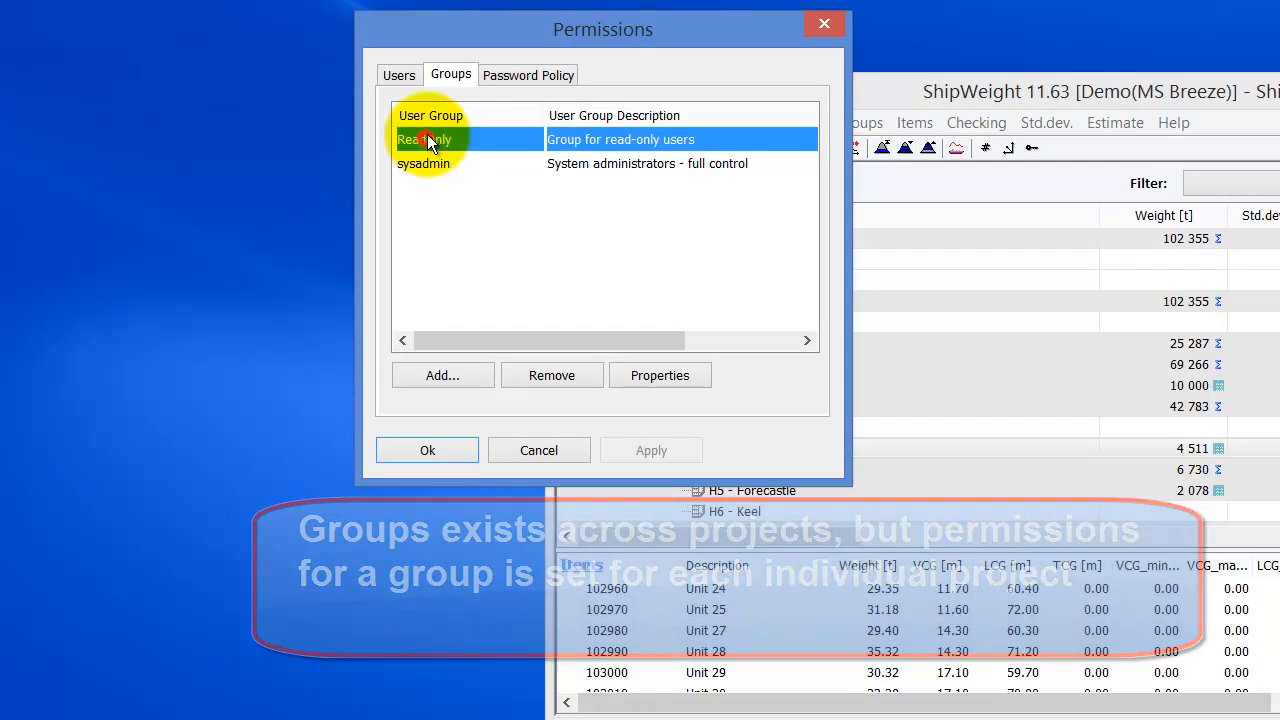
pyautogui.click(666, 374)
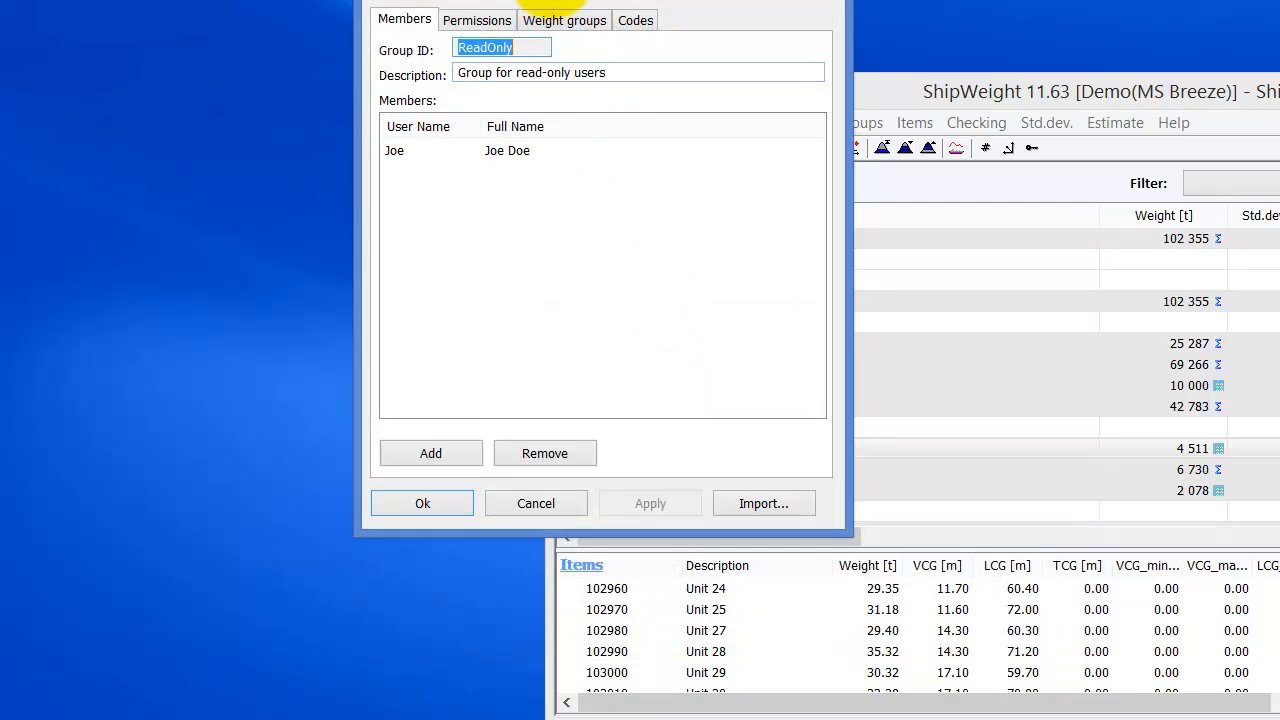
pyautogui.moveTo(549, 0); pyautogui.dragTo(457, 73)
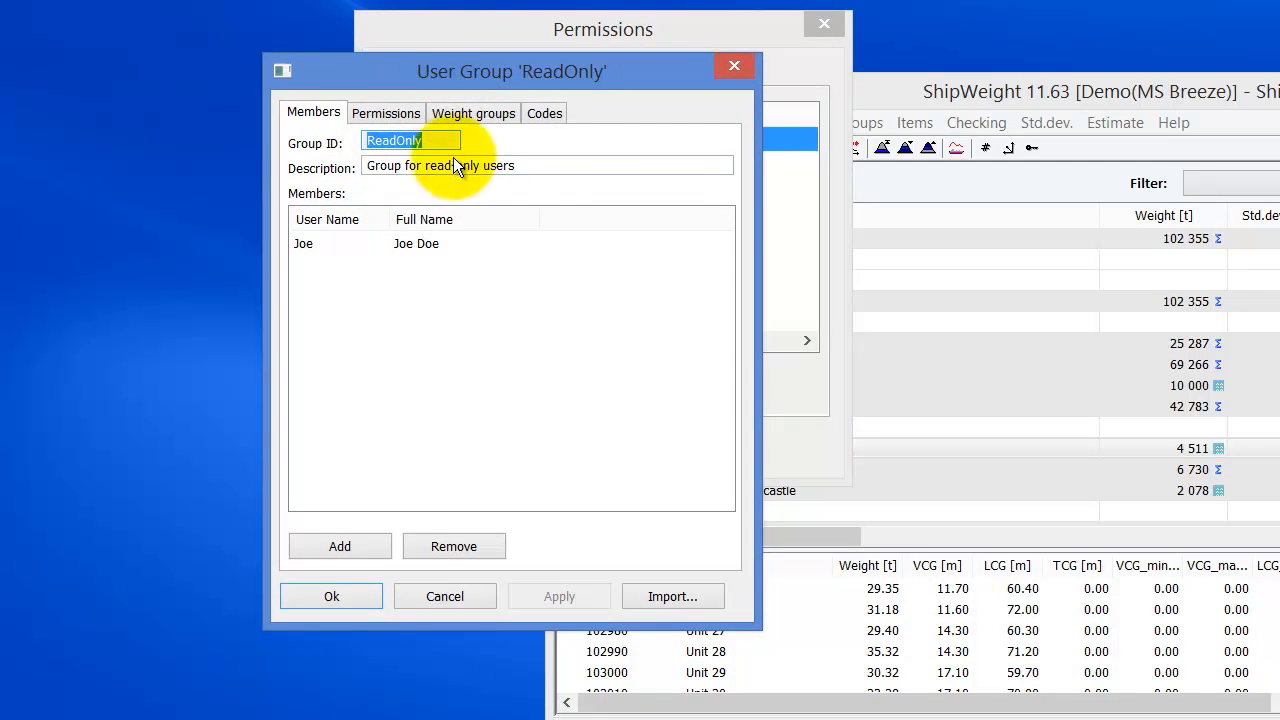
# - Browse ReadOnly's Permissions and Weight groups tabs, expanding DISP - Displacement, then show its Members
pyautogui.click(384, 116)
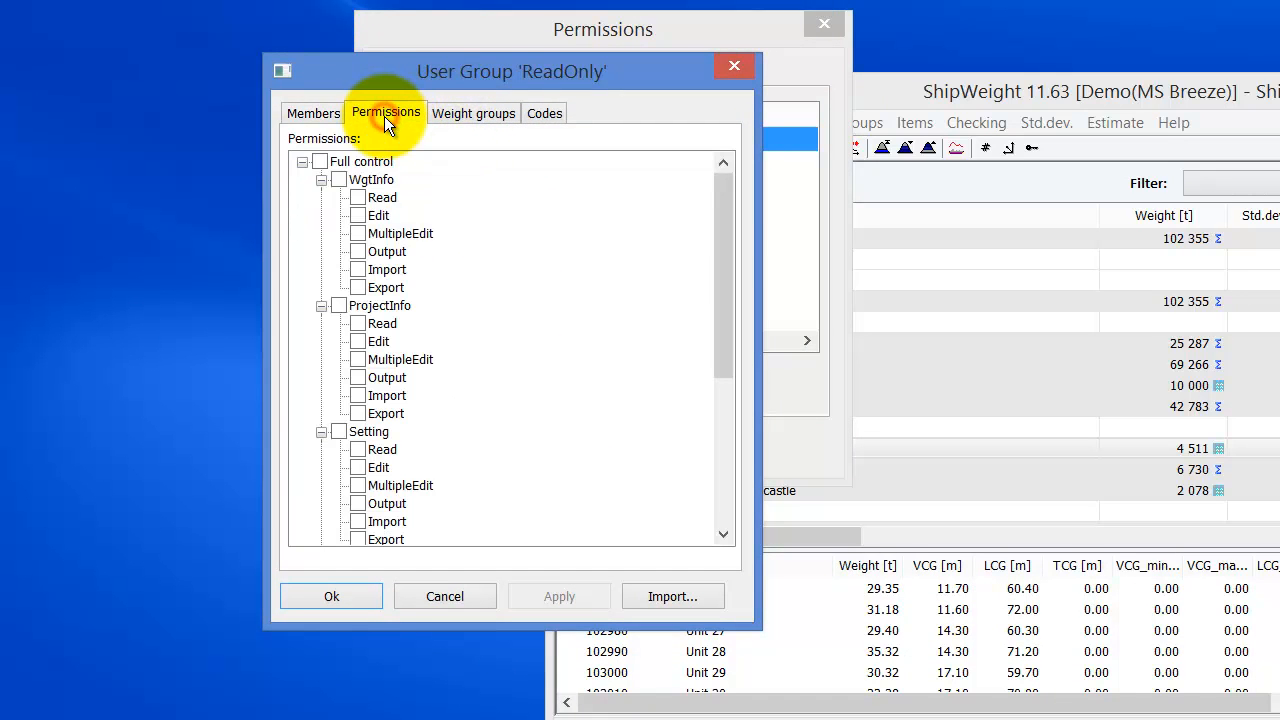
pyautogui.click(462, 115)
pyautogui.click(304, 161)
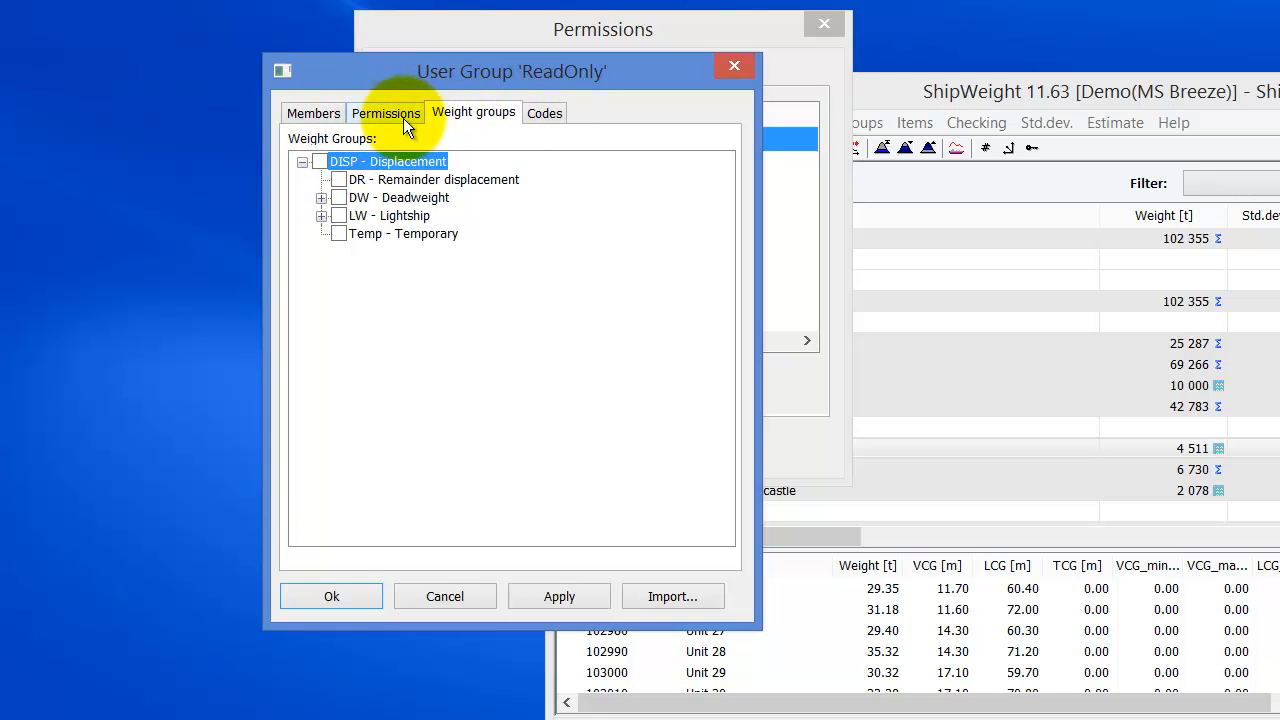
pyautogui.click(372, 115)
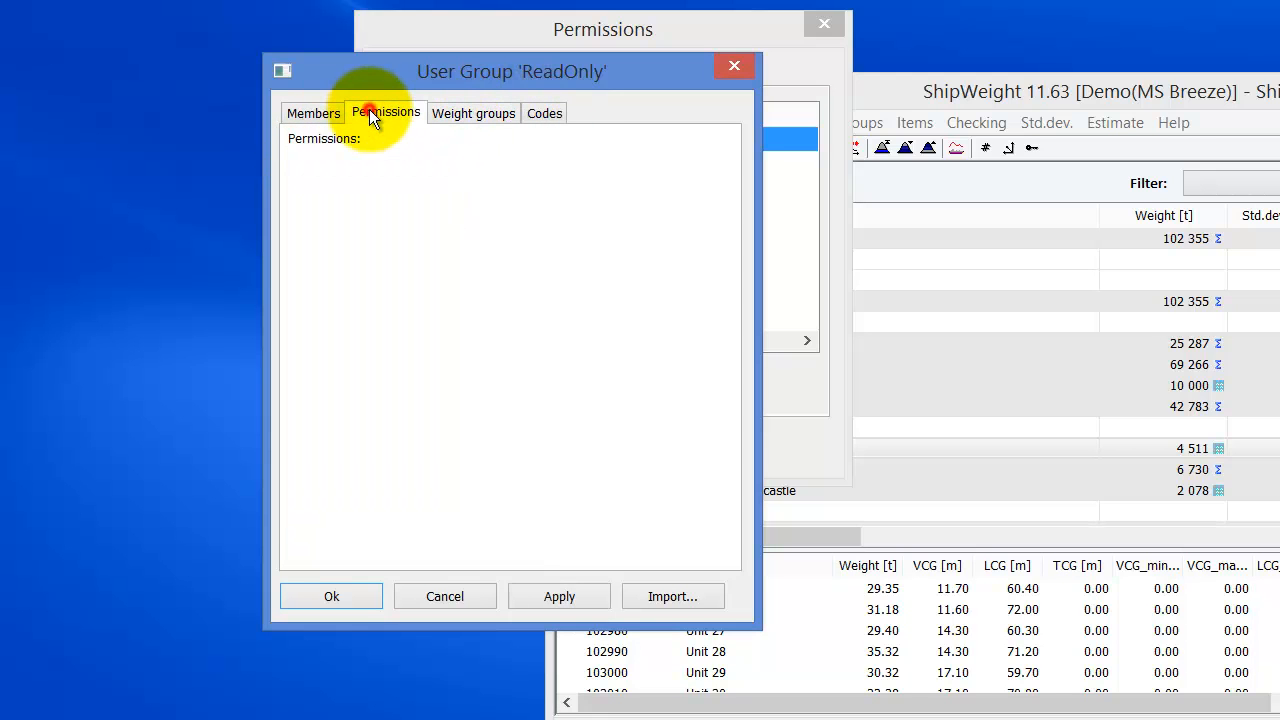
pyautogui.click(317, 112)
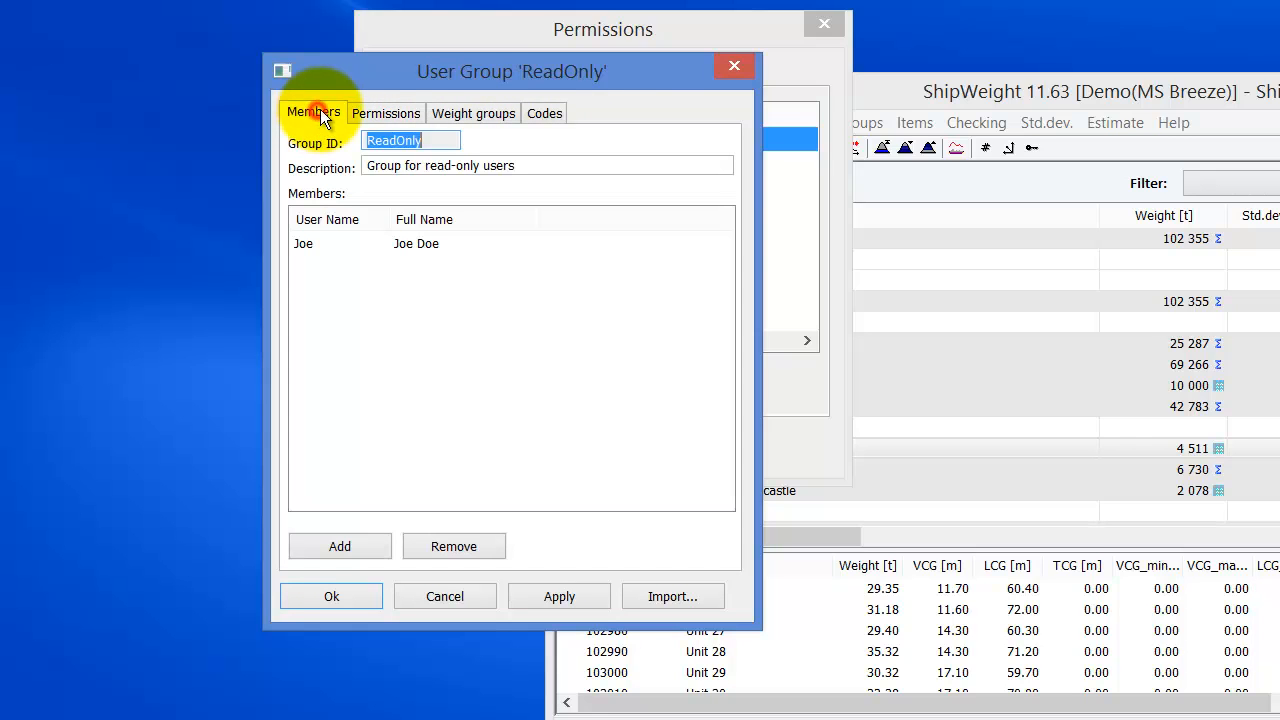
# - Switch ReadOnly's properties to the Permissions tab, showing nothing checked in MS Breeze
pyautogui.click(391, 116)
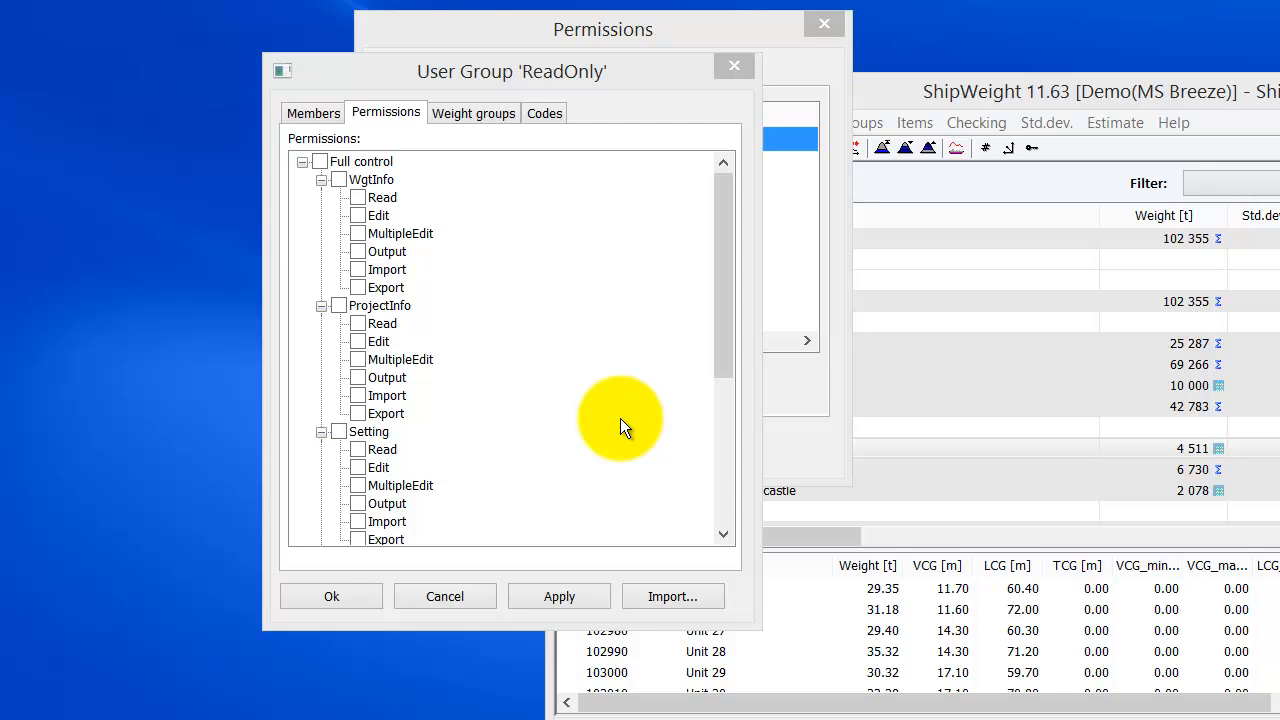
# - Import ReadOnly's permissions from SW00_Demo project P-3000 Rev-2 and review its weight group access
pyautogui.click(679, 596)
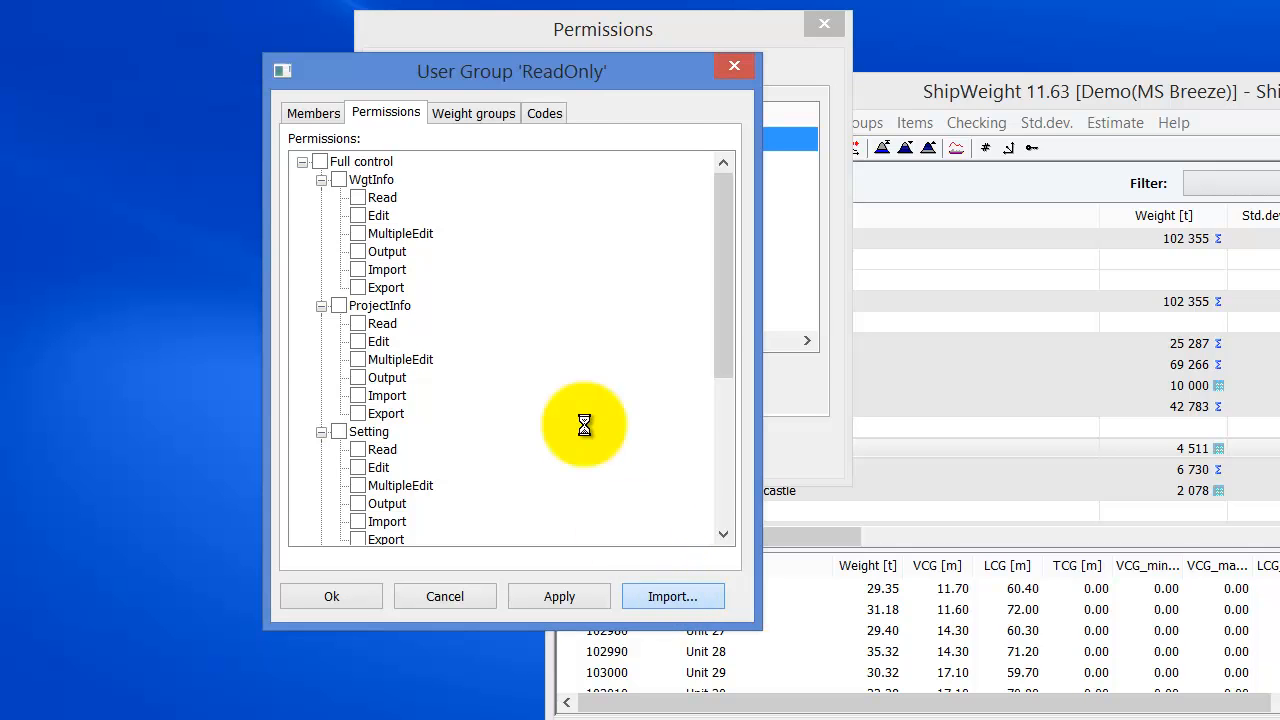
pyautogui.click(424, 255)
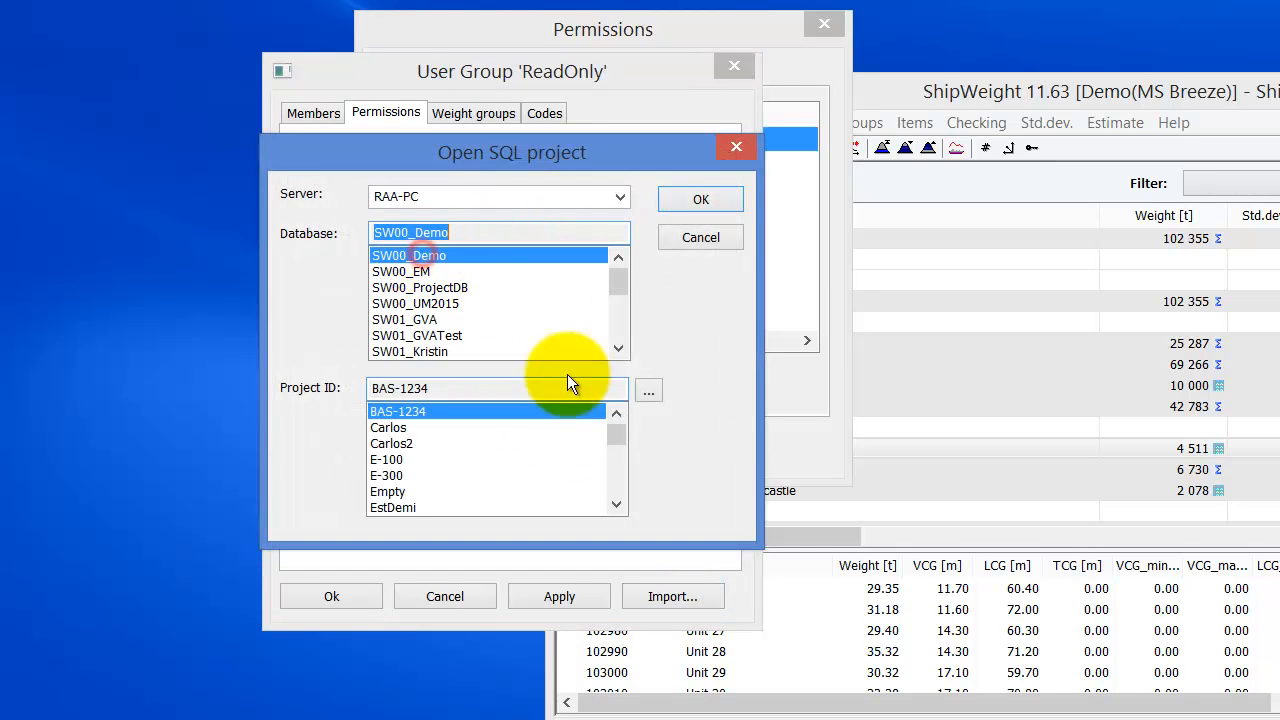
pyautogui.moveTo(615, 436); pyautogui.dragTo(631, 460)
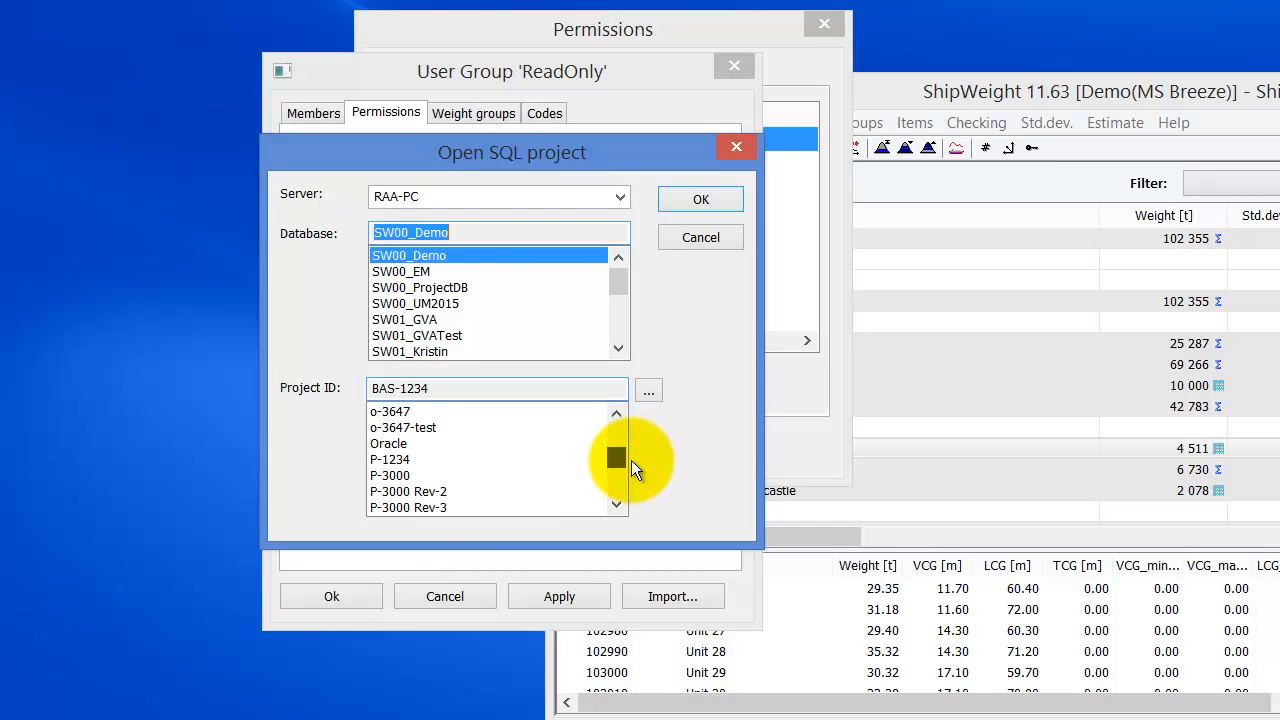
pyautogui.click(431, 492)
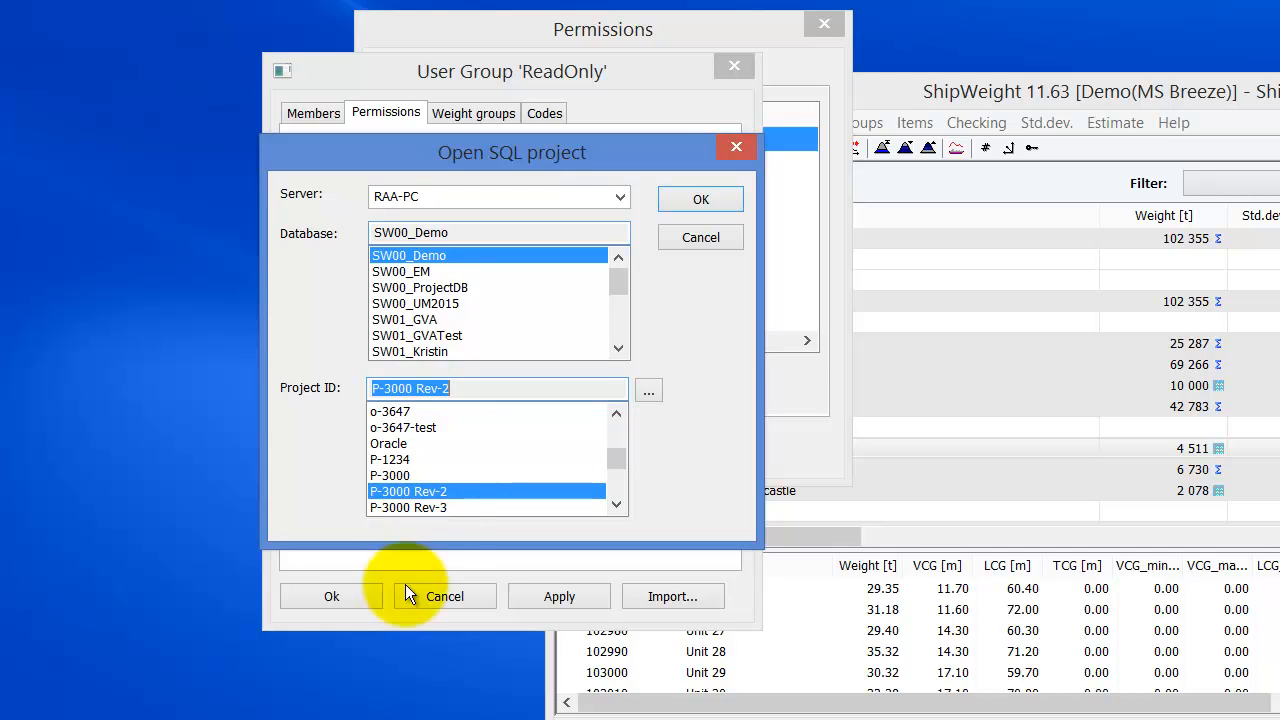
pyautogui.click(700, 199)
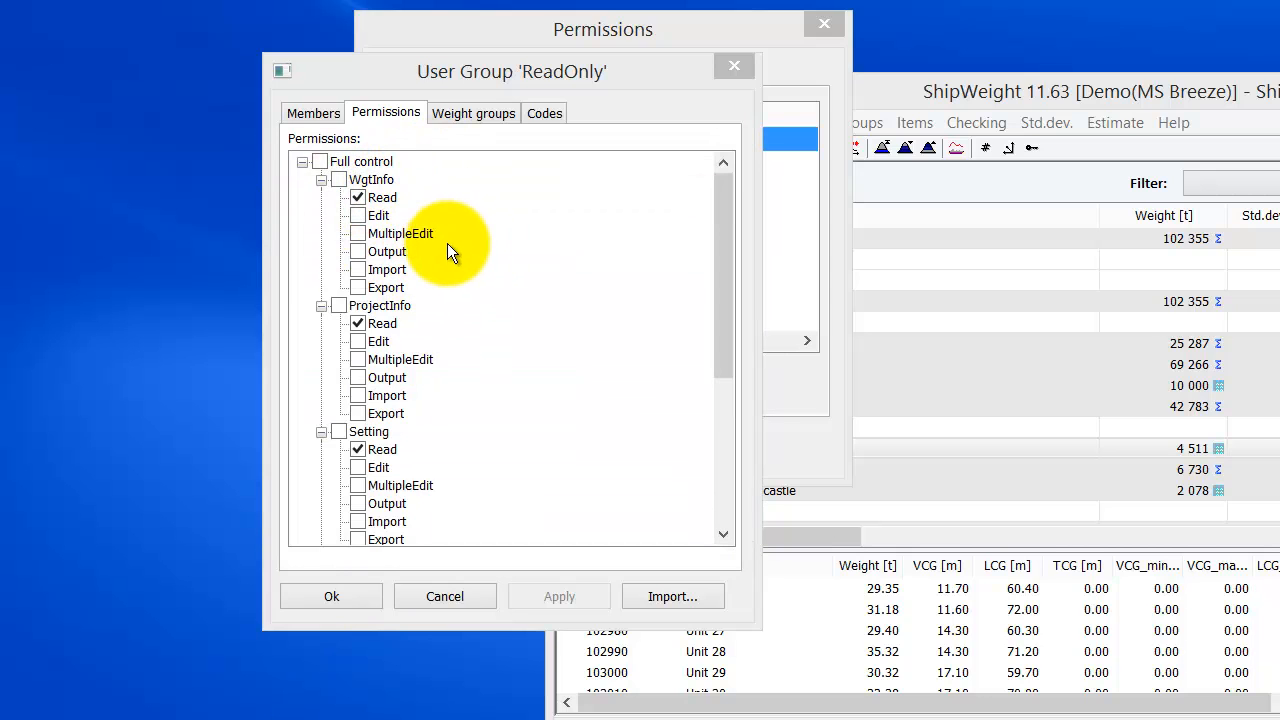
pyautogui.click(466, 114)
pyautogui.click(405, 117)
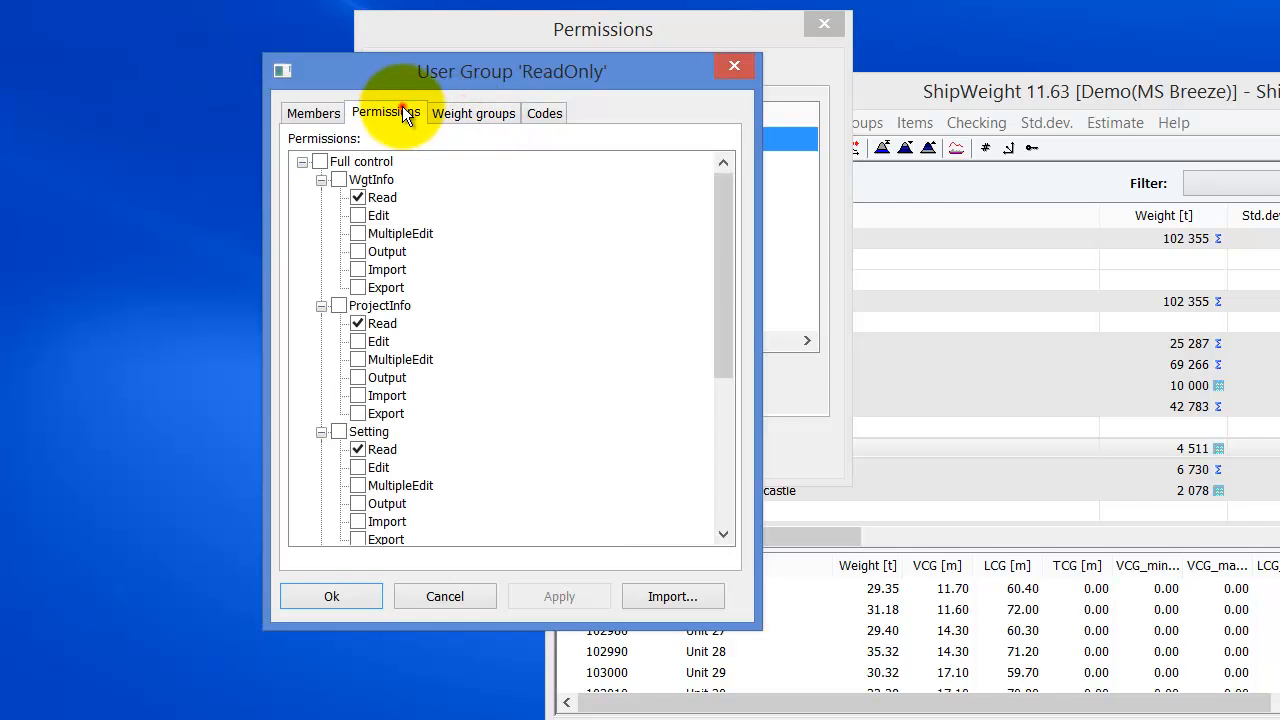